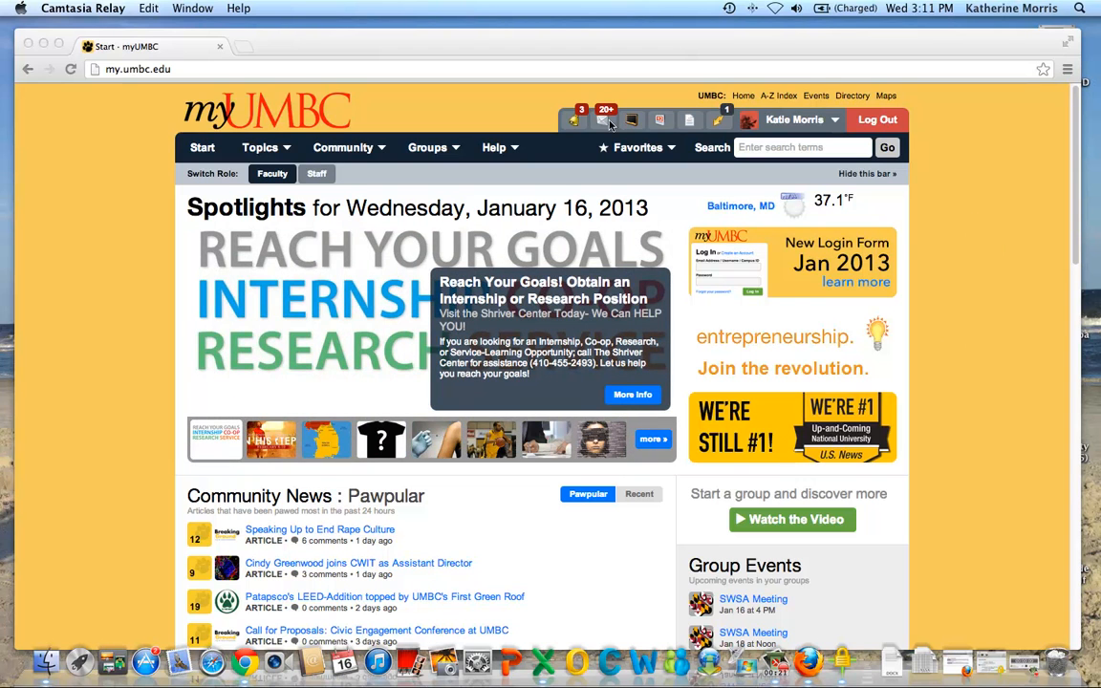
Open Blackboard from the myUMBC start page and view its Blackboard Help articles.
click(461, 114)
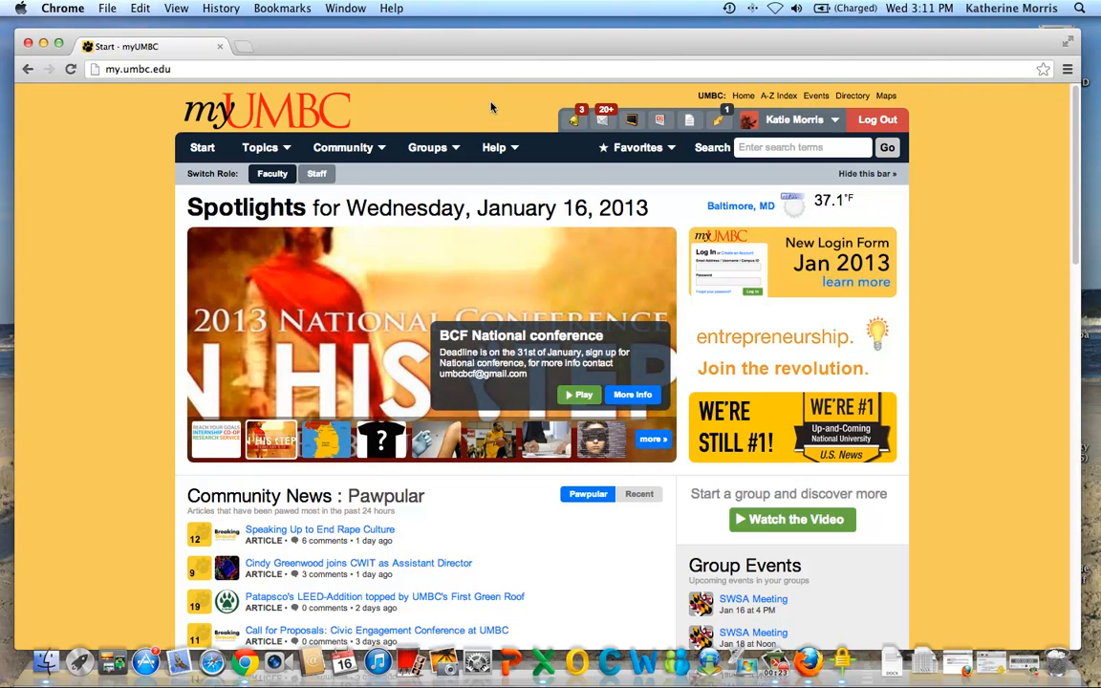
mouse_move(632, 121)
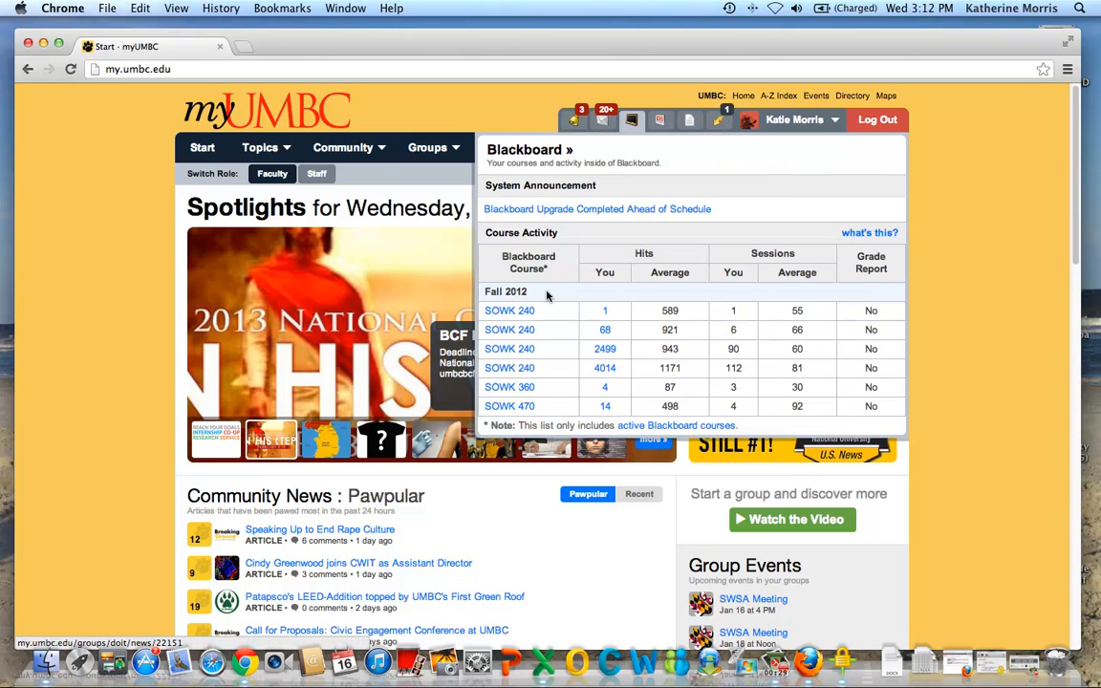
click(633, 122)
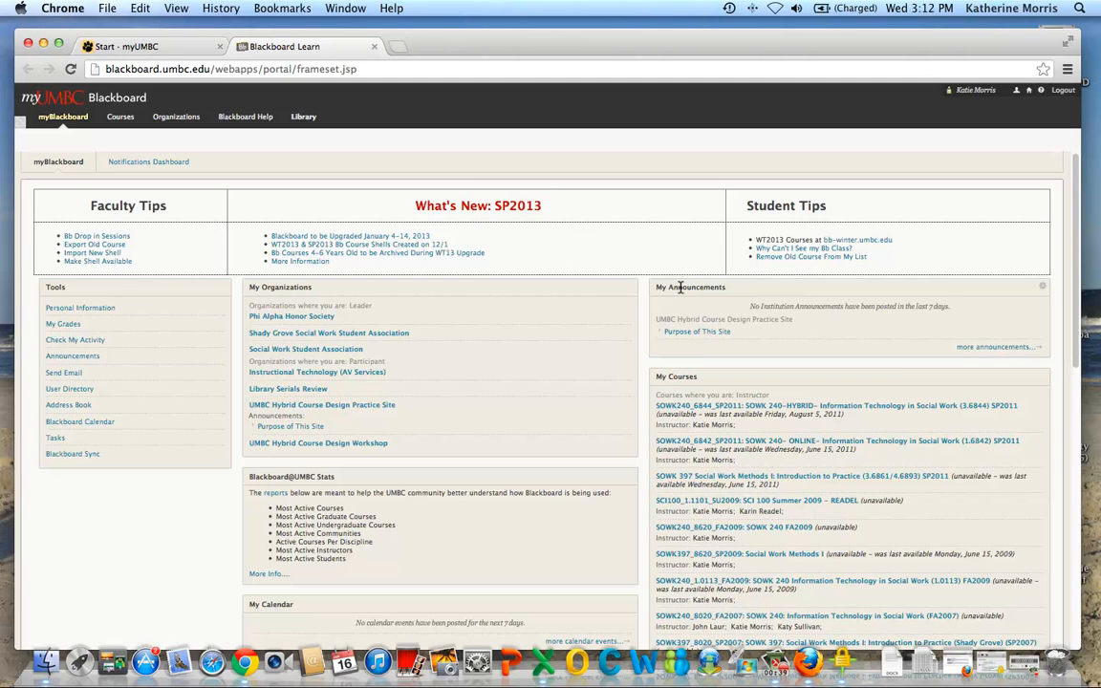
click(230, 119)
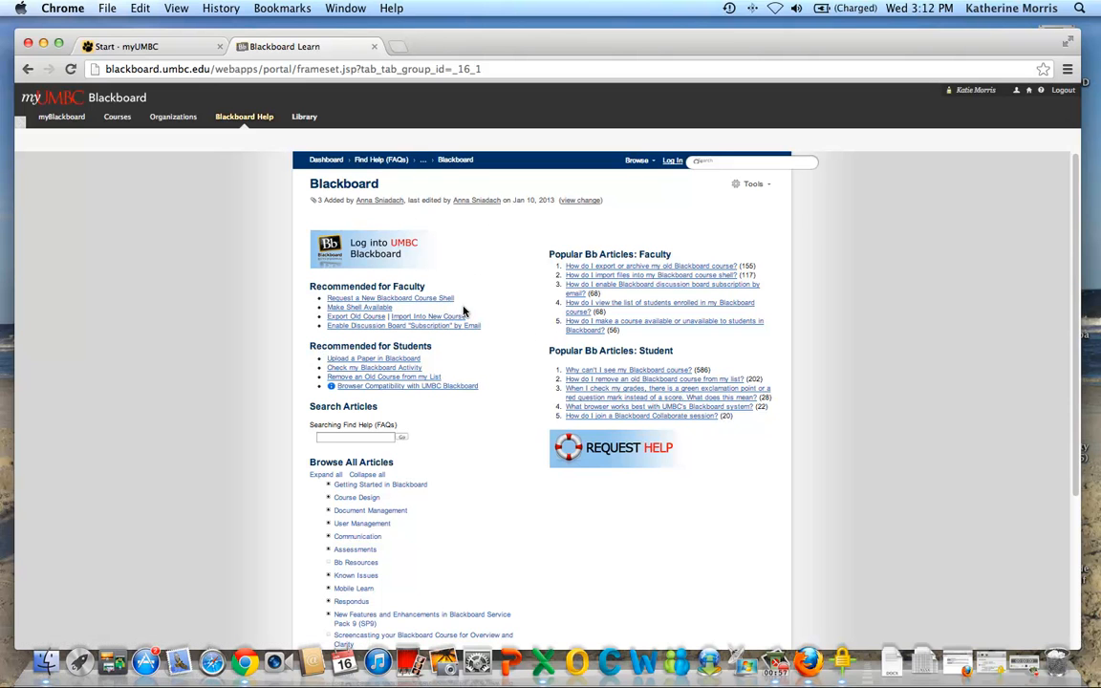
Return to the myBlackboard page and open the course SOWK 240 Information Technology in Social Work (04.6971) SP2013.
click(71, 120)
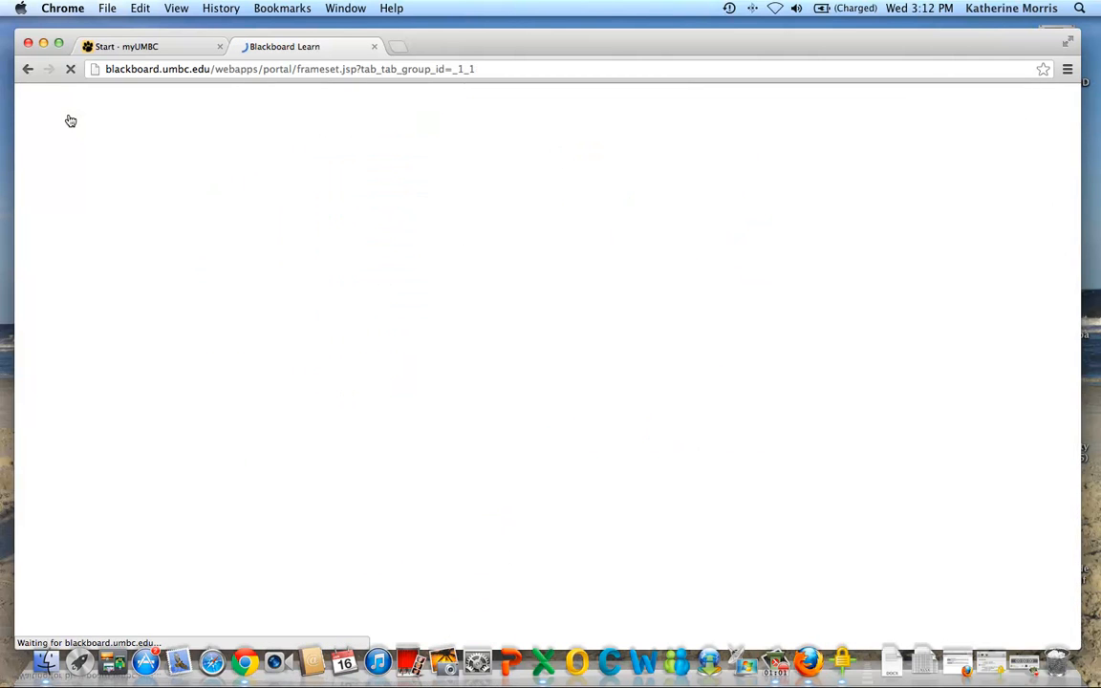
scroll(932, 481, down, 1)
scroll(918, 489, down, 5)
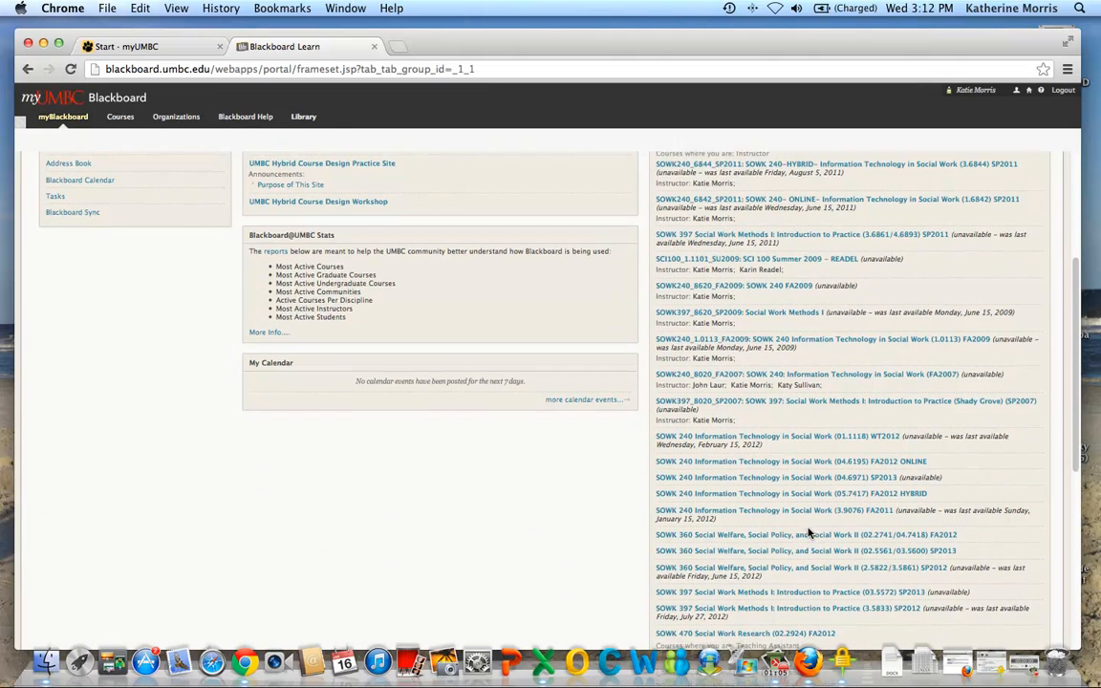
click(771, 475)
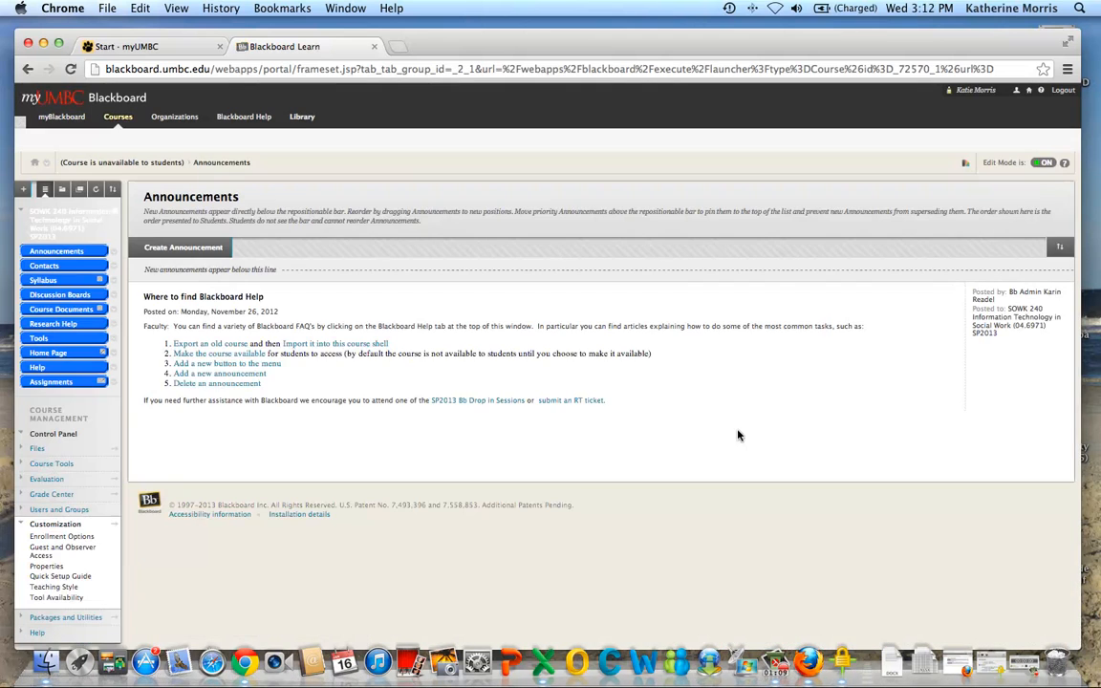
Open the course's customization properties, review the availability and duration settings, submit them, and check the course's availability status.
click(22, 525)
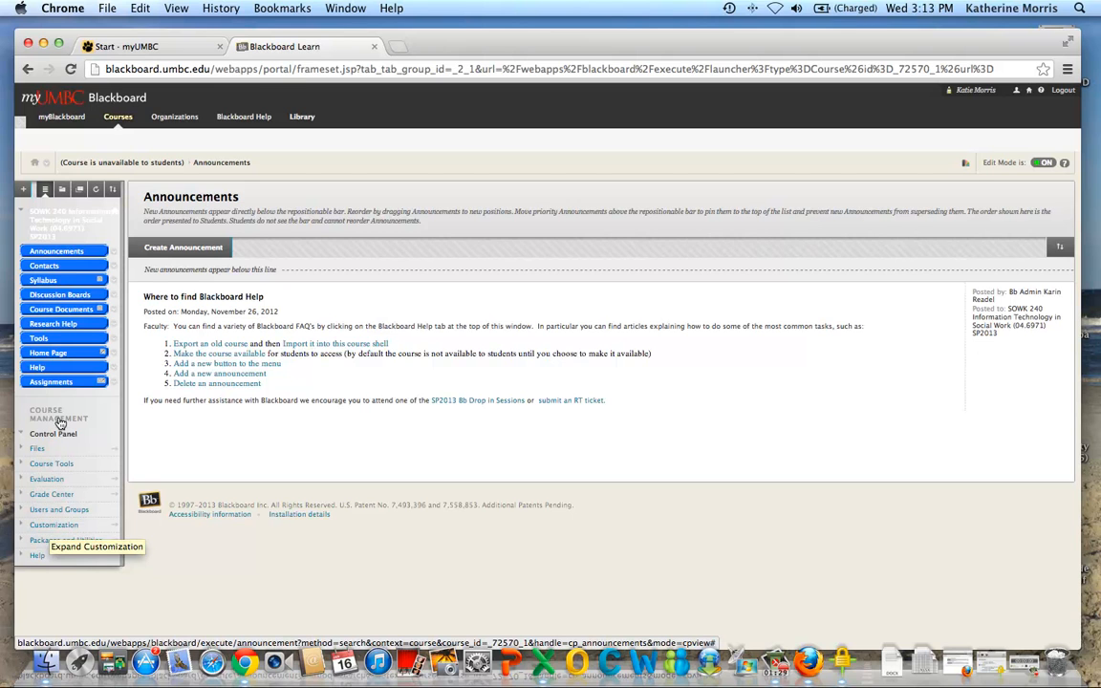
click(49, 525)
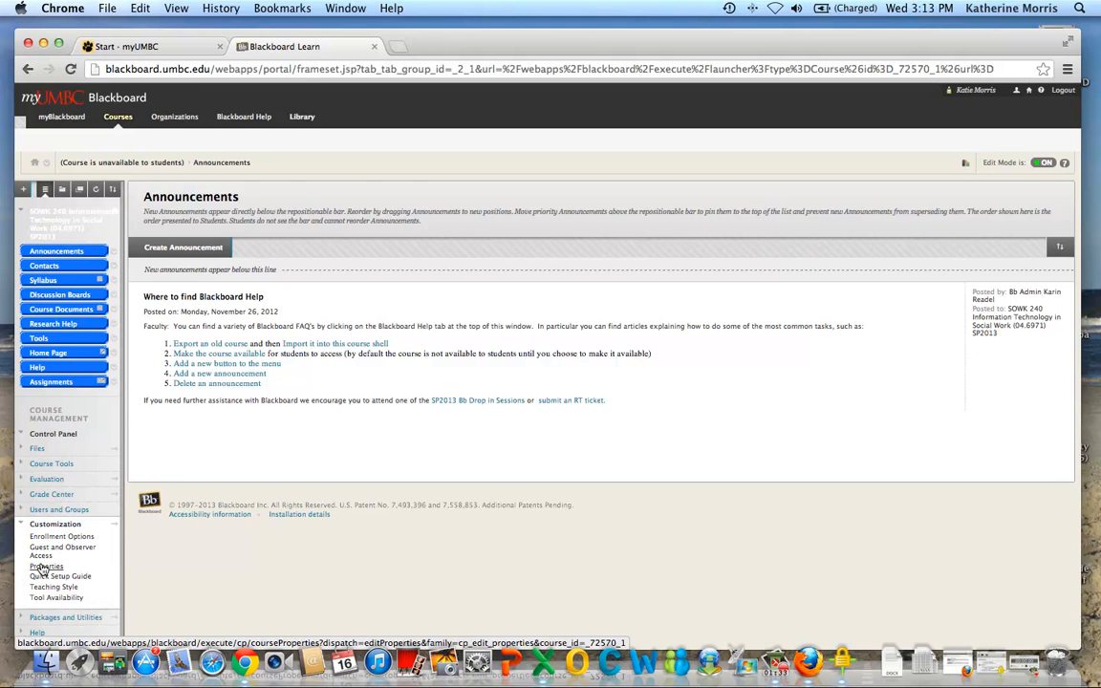
click(43, 568)
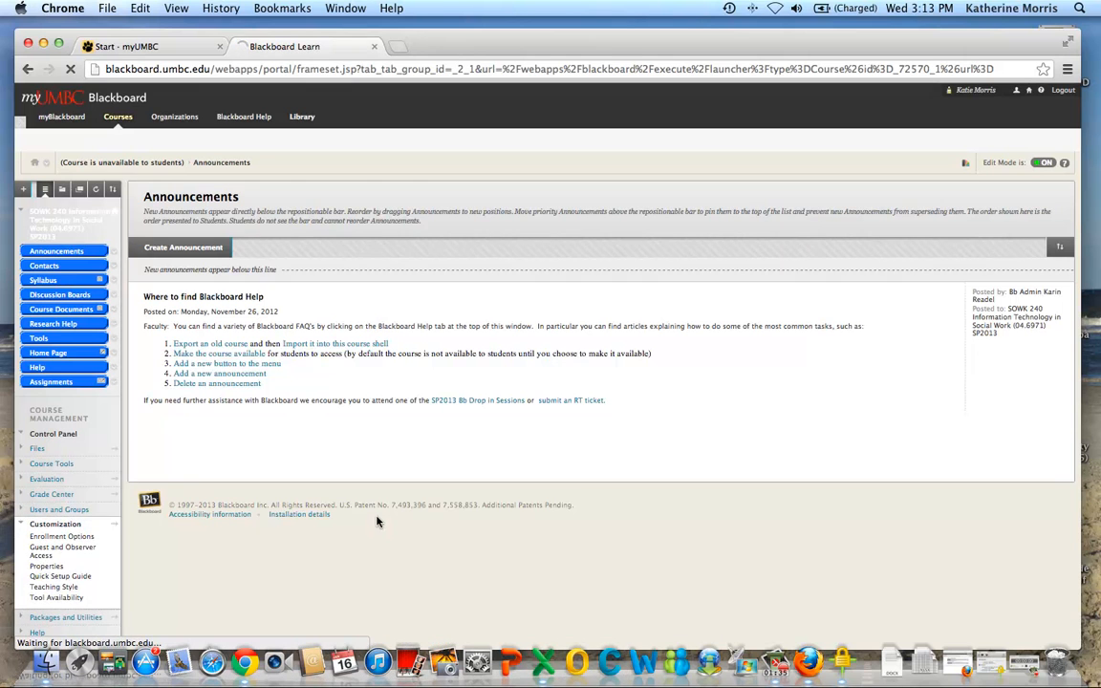
scroll(497, 509, down, 2)
scroll(516, 508, down, 1)
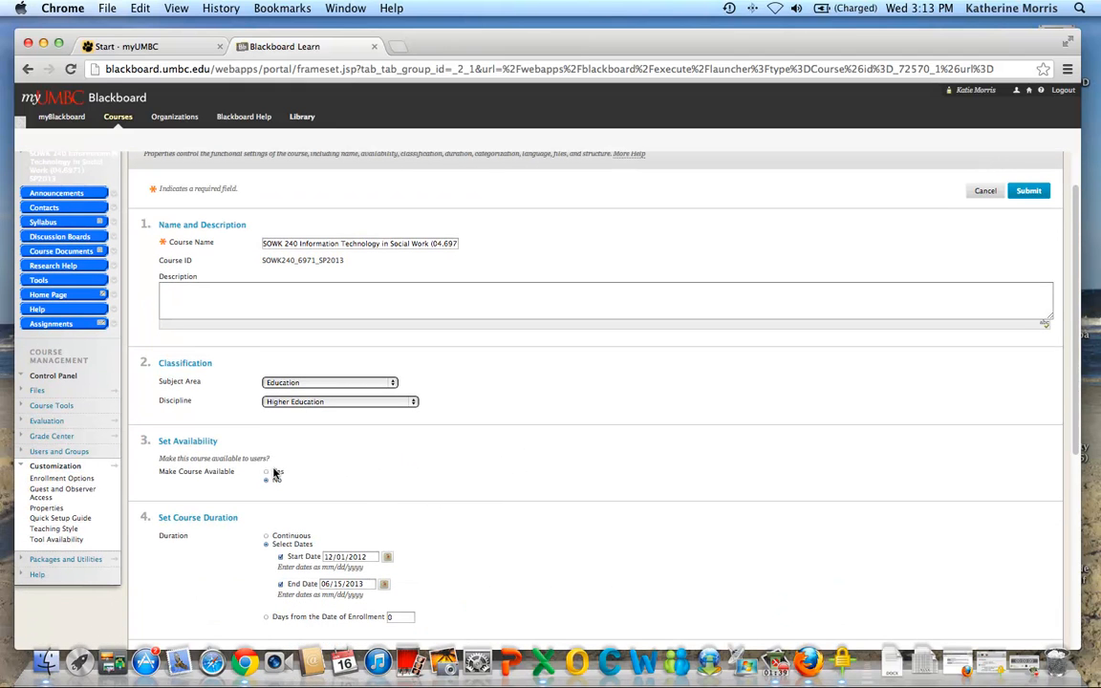
scroll(927, 530, down, 1)
scroll(922, 528, down, 3)
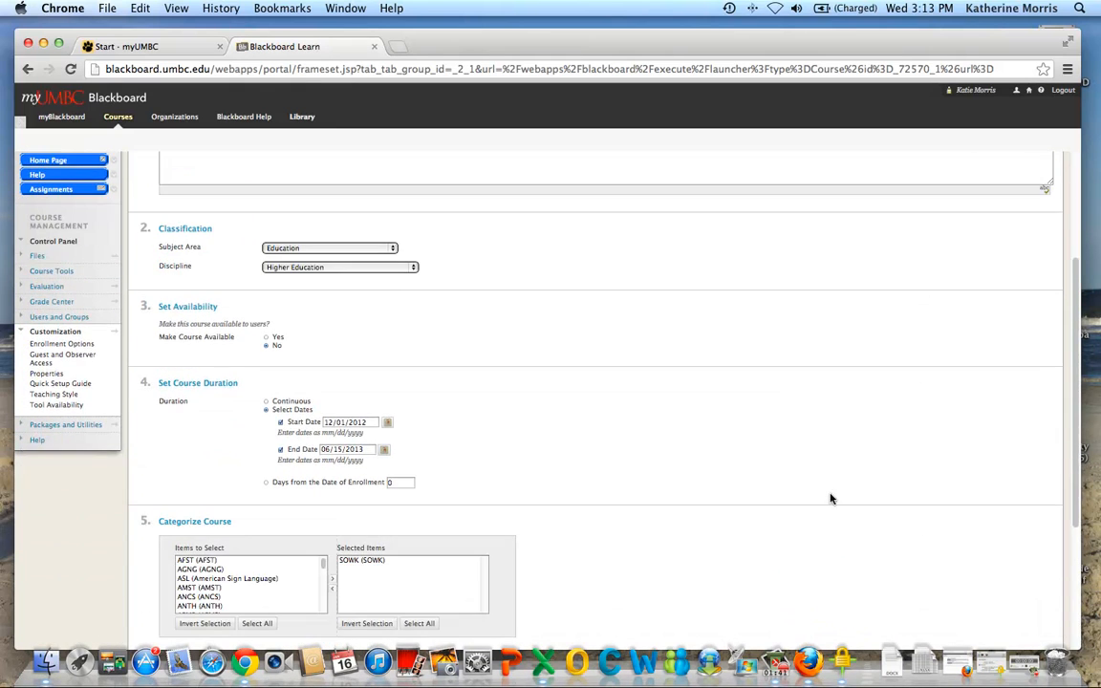
scroll(789, 502, down, 5)
scroll(815, 514, down, 4)
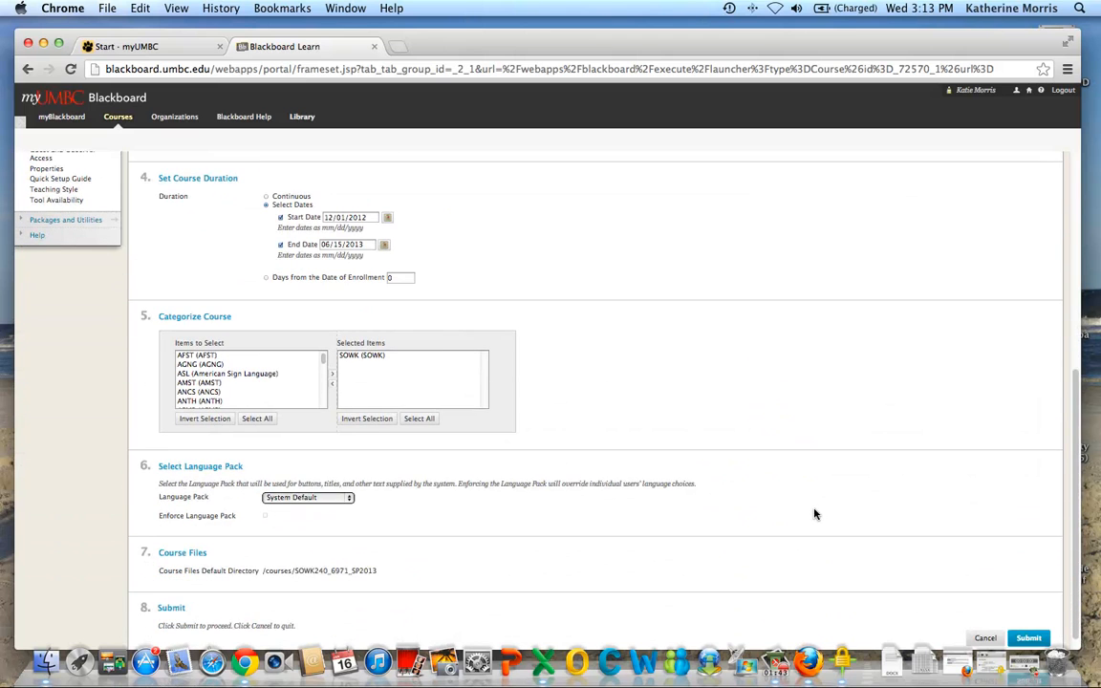
click(1029, 621)
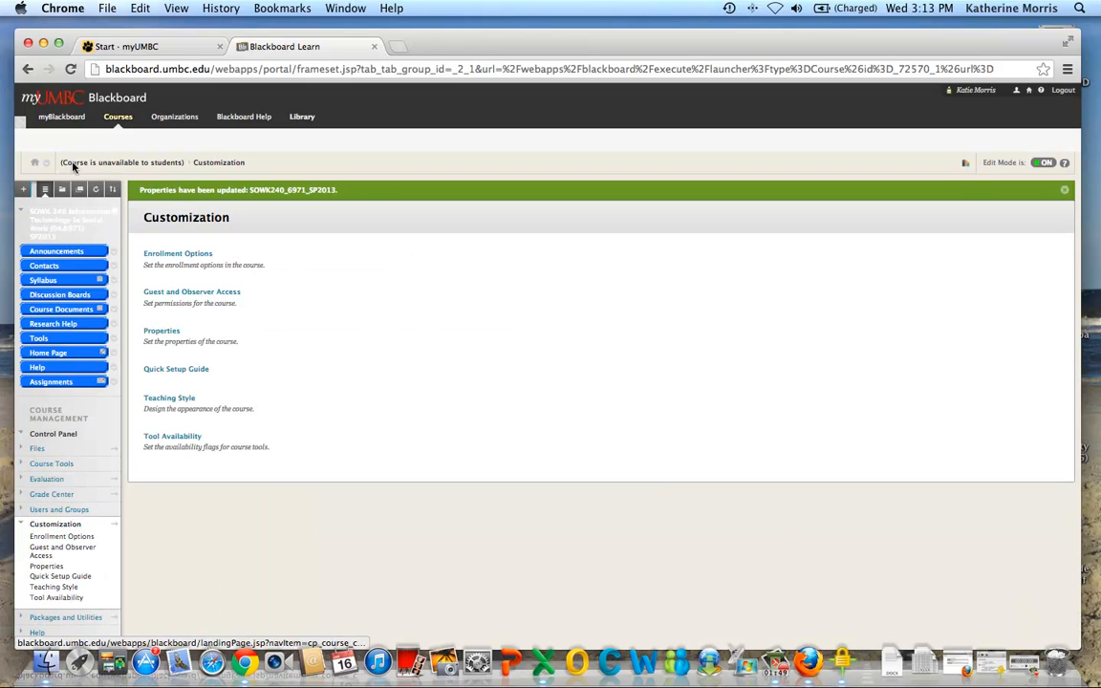
drag(61, 162, 183, 162)
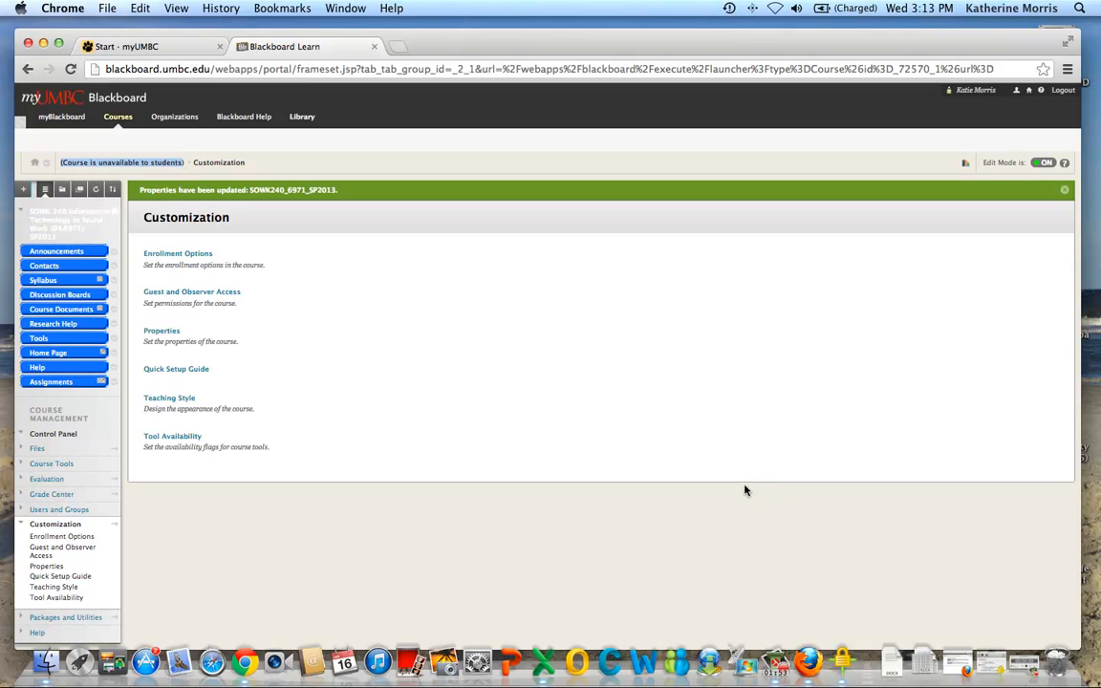
Turn Edit Mode off to preview the course's Announcements page as students see it, and turn Edit Mode back on.
click(1047, 164)
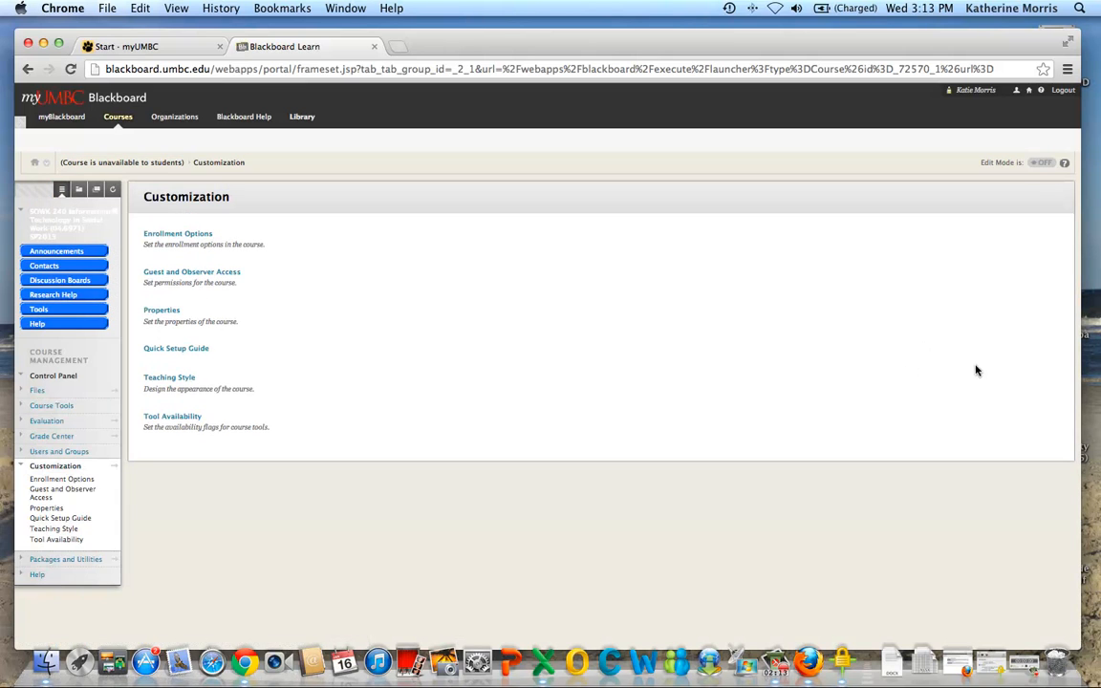
click(59, 251)
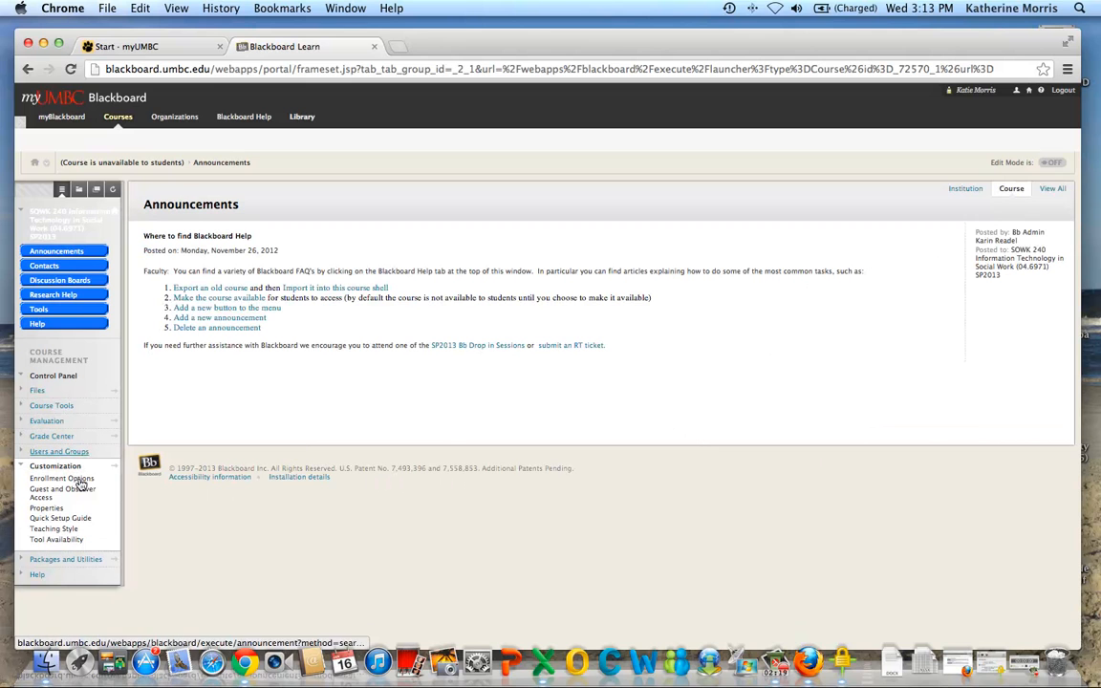
click(1052, 163)
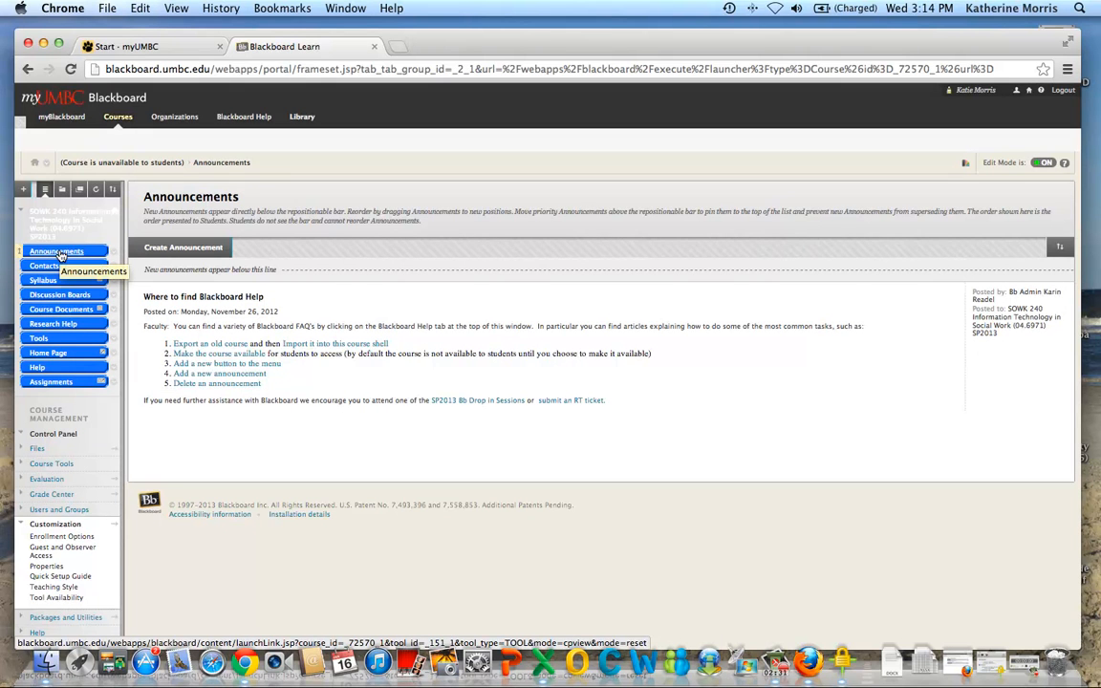
Add a content area named Lectures to the course menu.
click(23, 189)
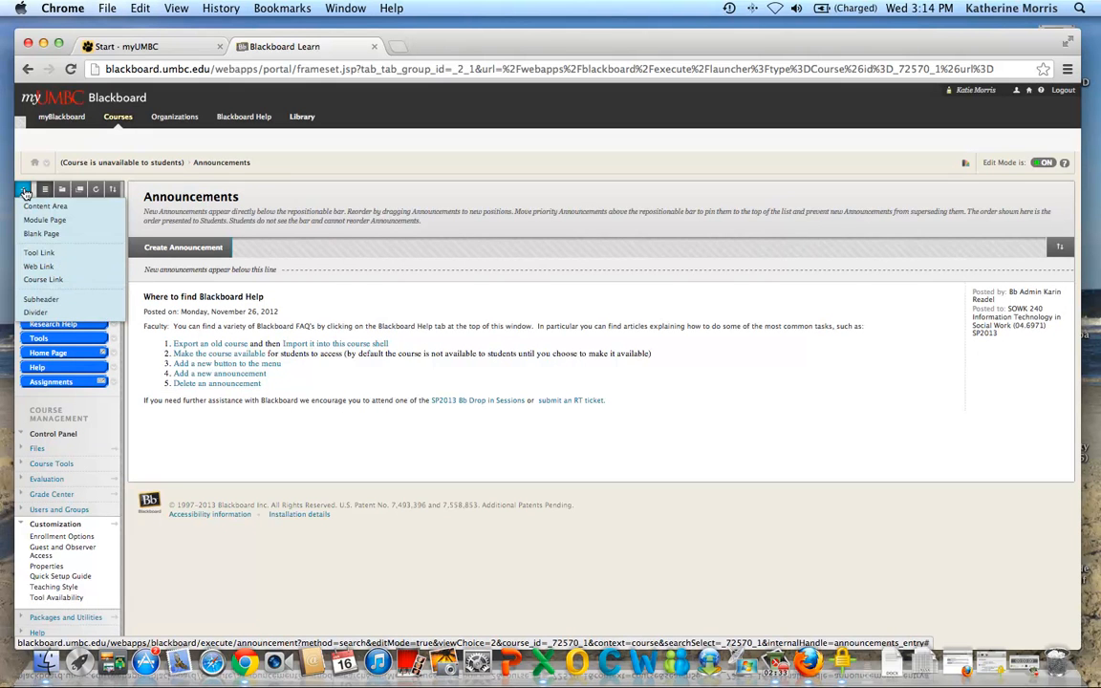
click(35, 207)
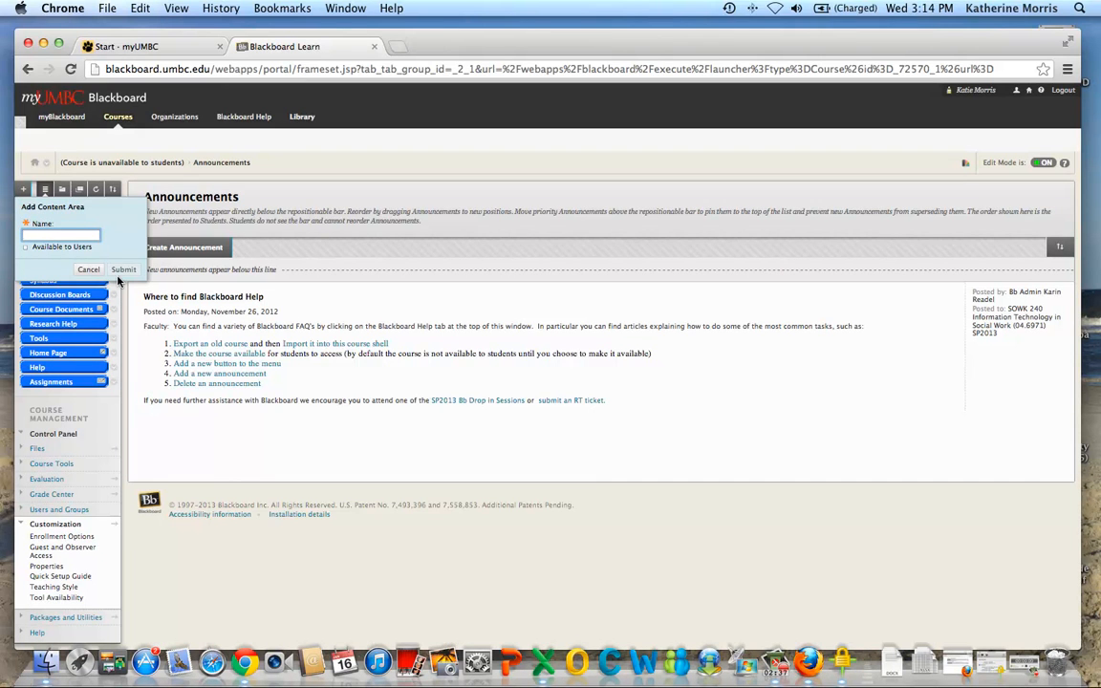
text(LEctur)
click(124, 269)
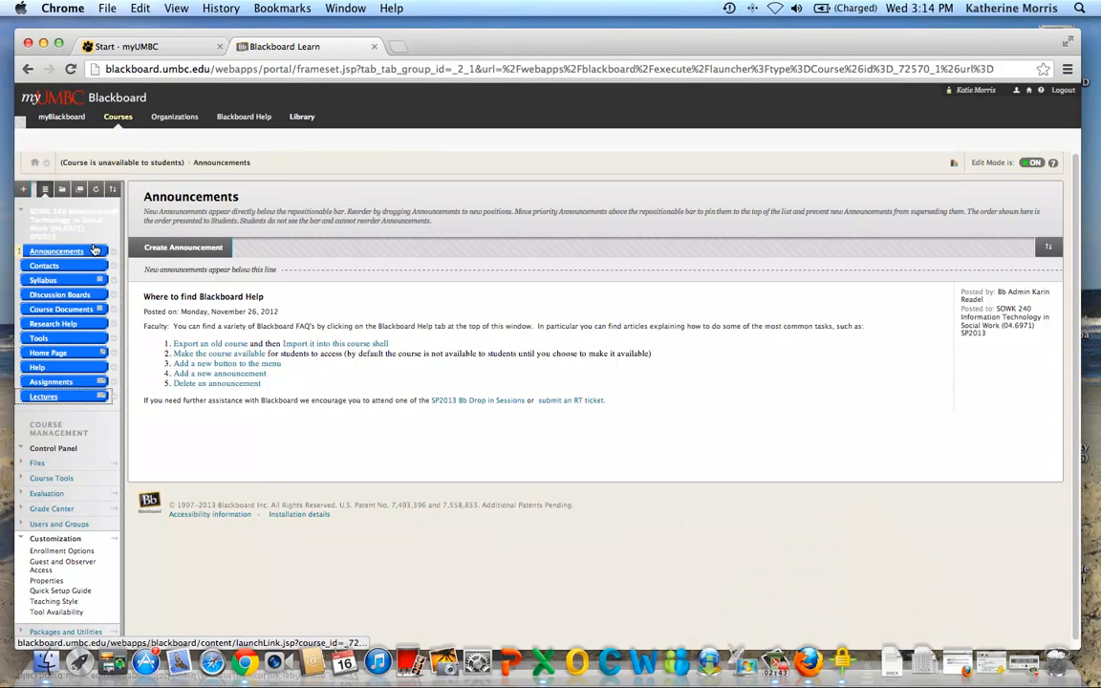
Reorder the course menu by moving Contacts down two places to below Discussion Boards, and submit the new order.
click(112, 190)
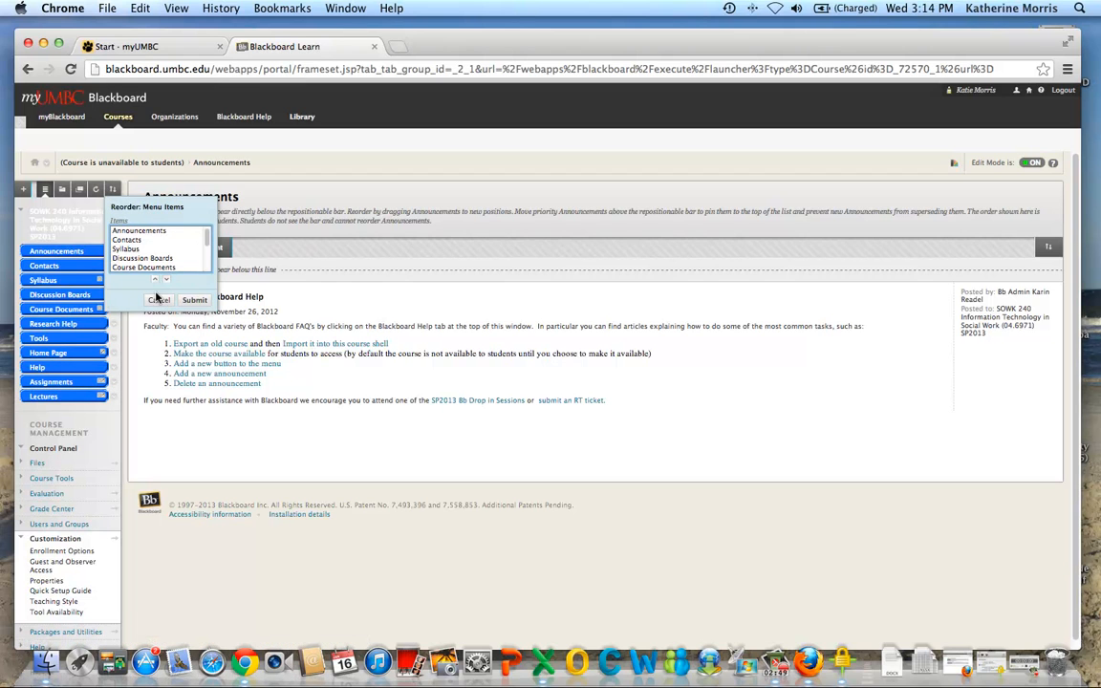
click(129, 240)
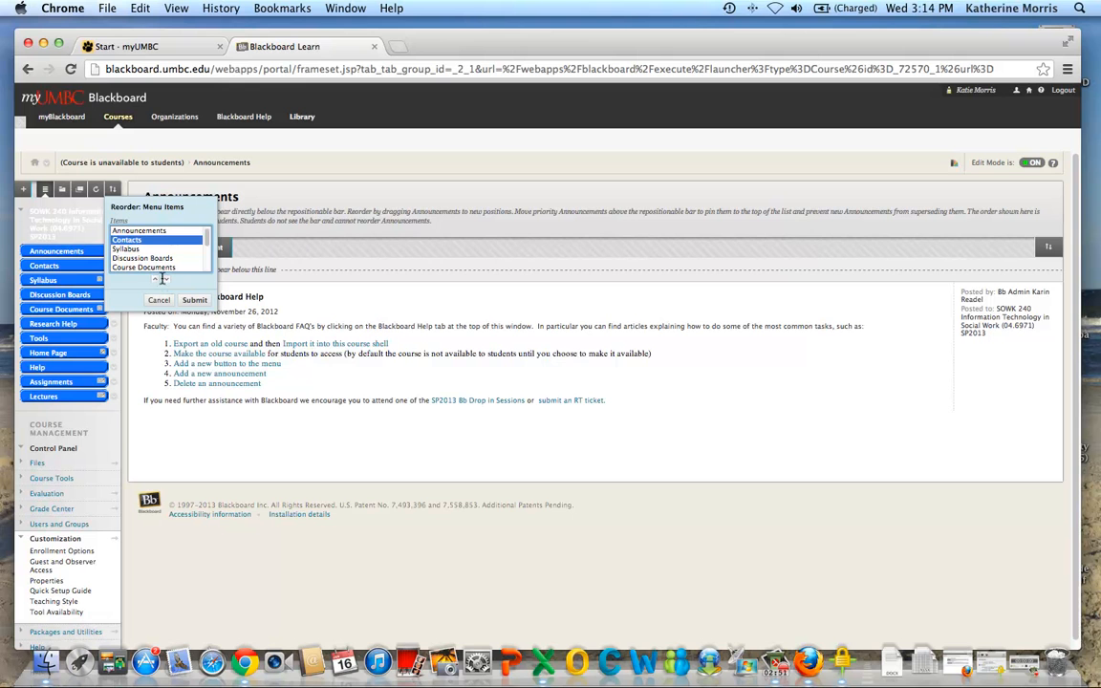
click(167, 279)
click(167, 279)
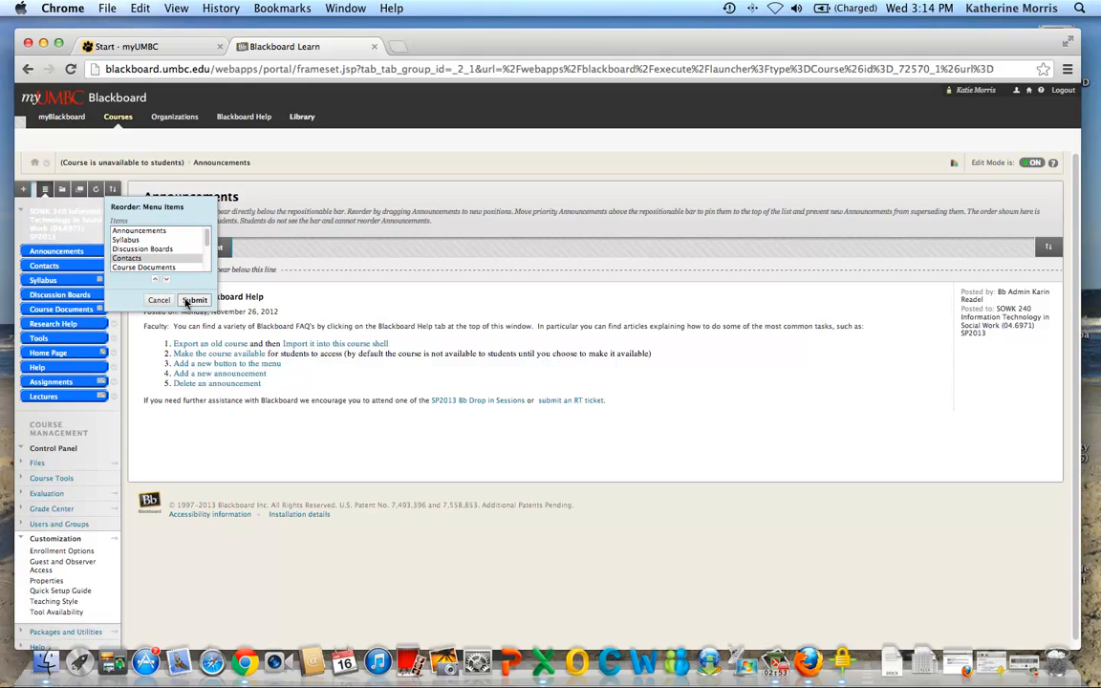
click(193, 300)
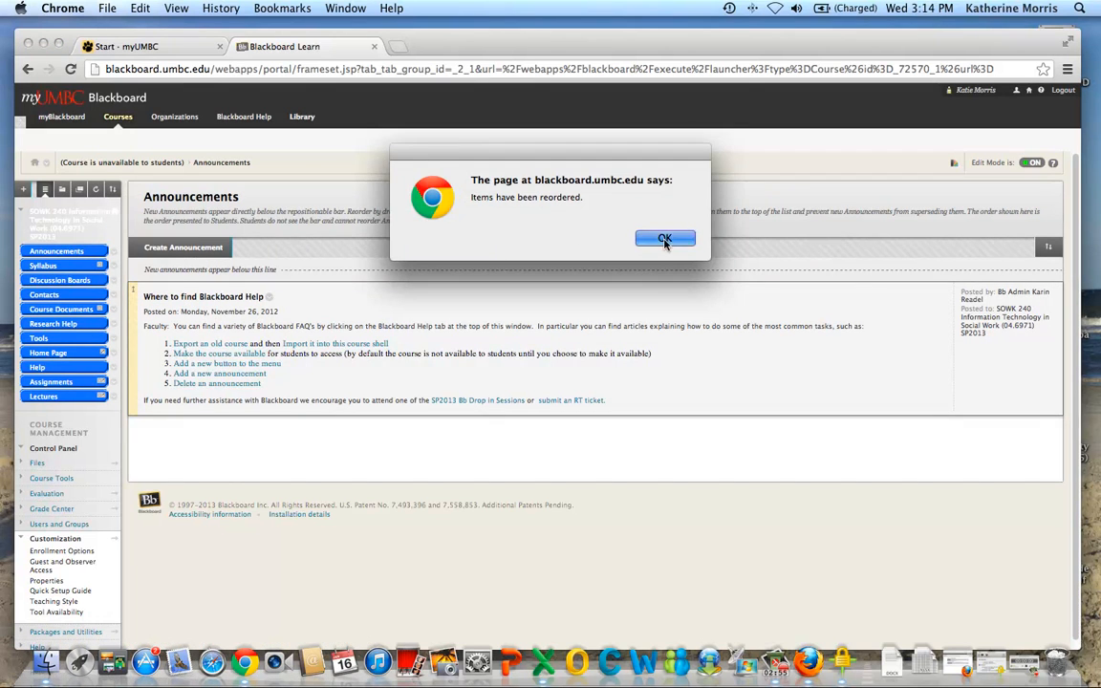
click(665, 240)
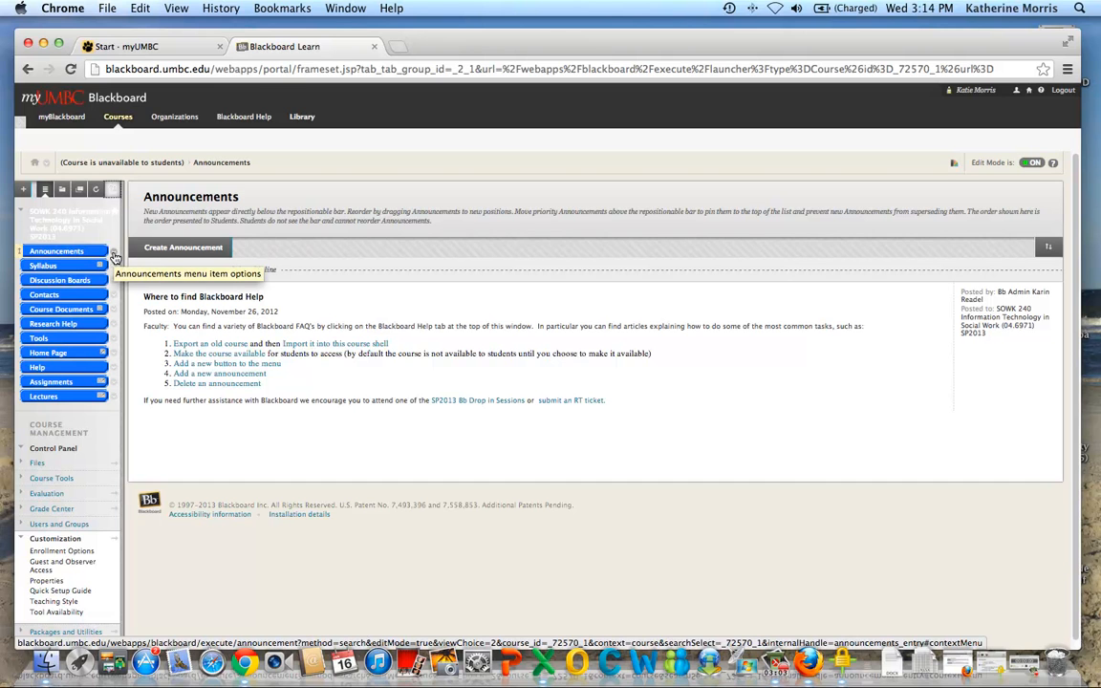
View the available options for the Announcements menu item and close them.
click(114, 256)
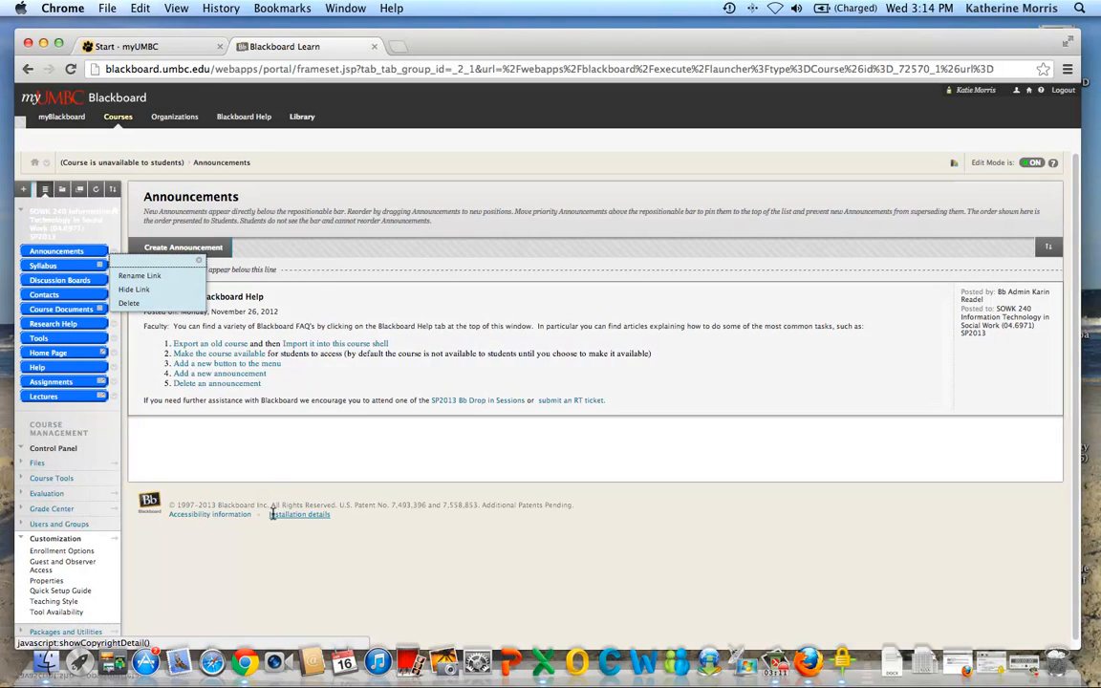
click(157, 258)
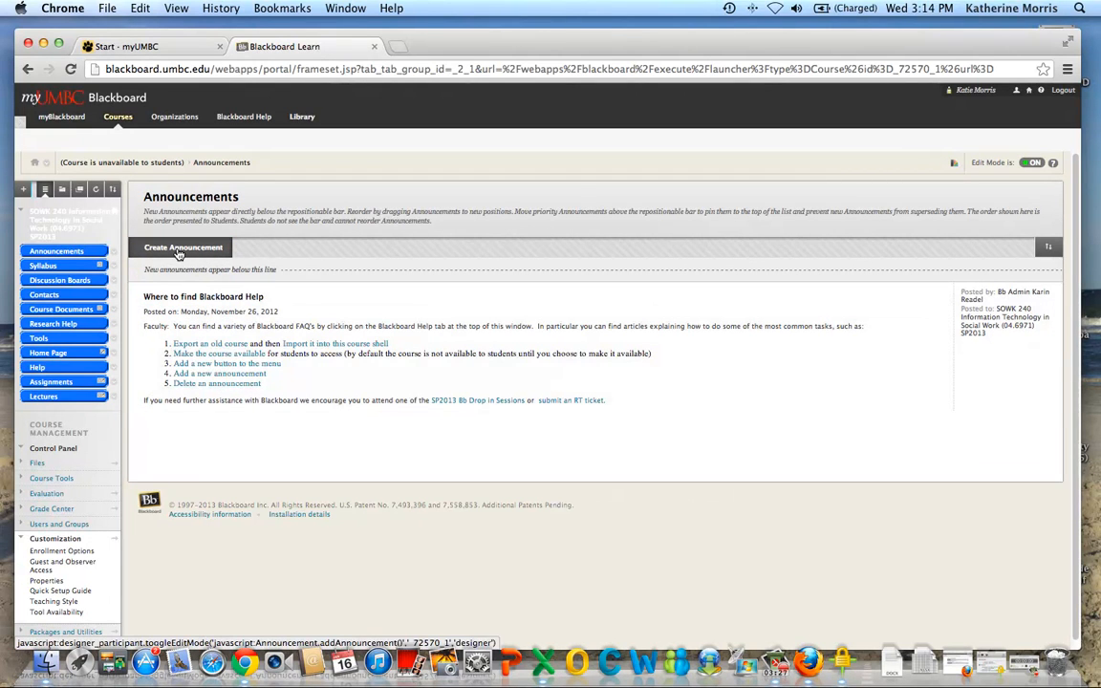
Open a new announcement form, examine its subject, message, date restriction, email and course link options, and leave it without submitting.
click(189, 248)
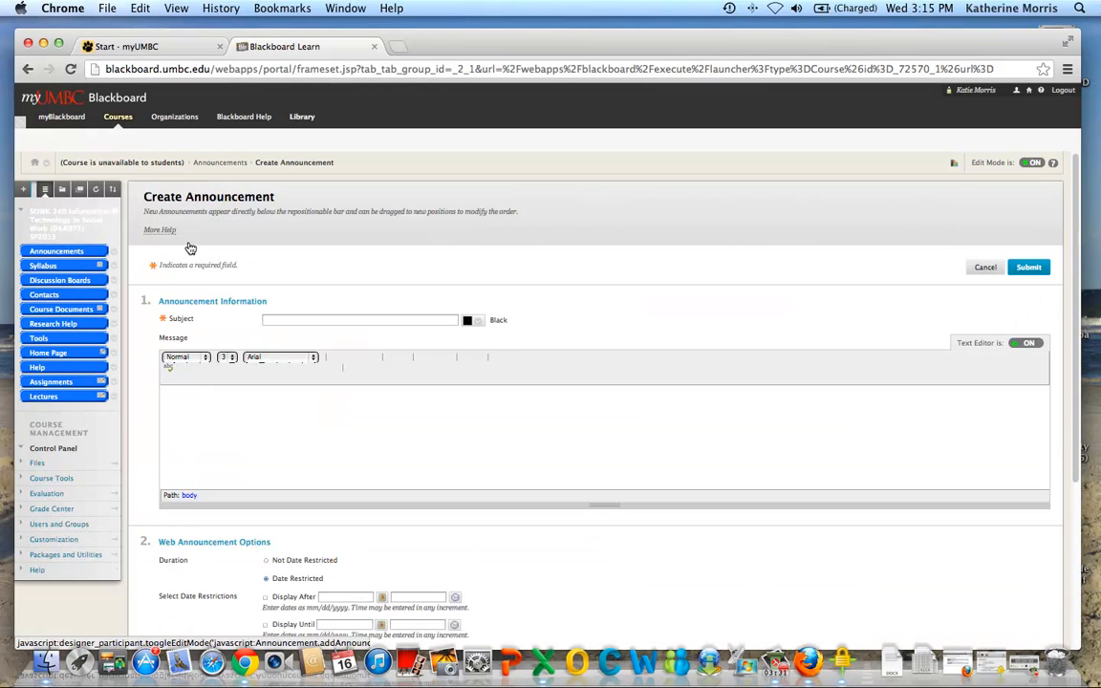
scroll(416, 384, down, 1)
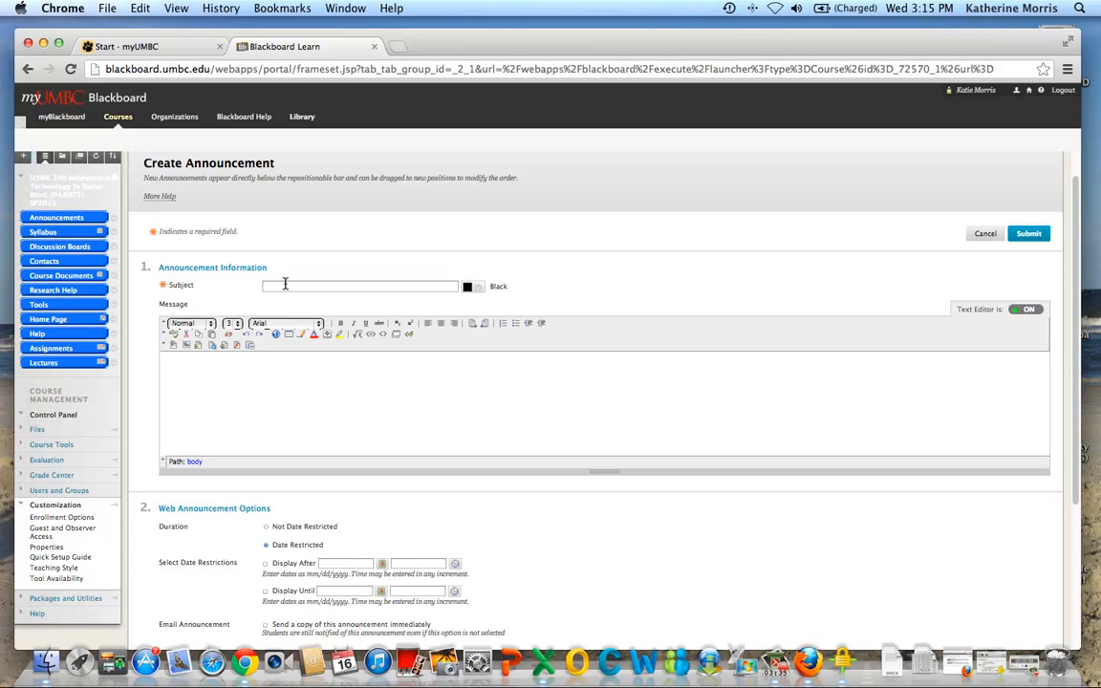
scroll(390, 418, down, 3)
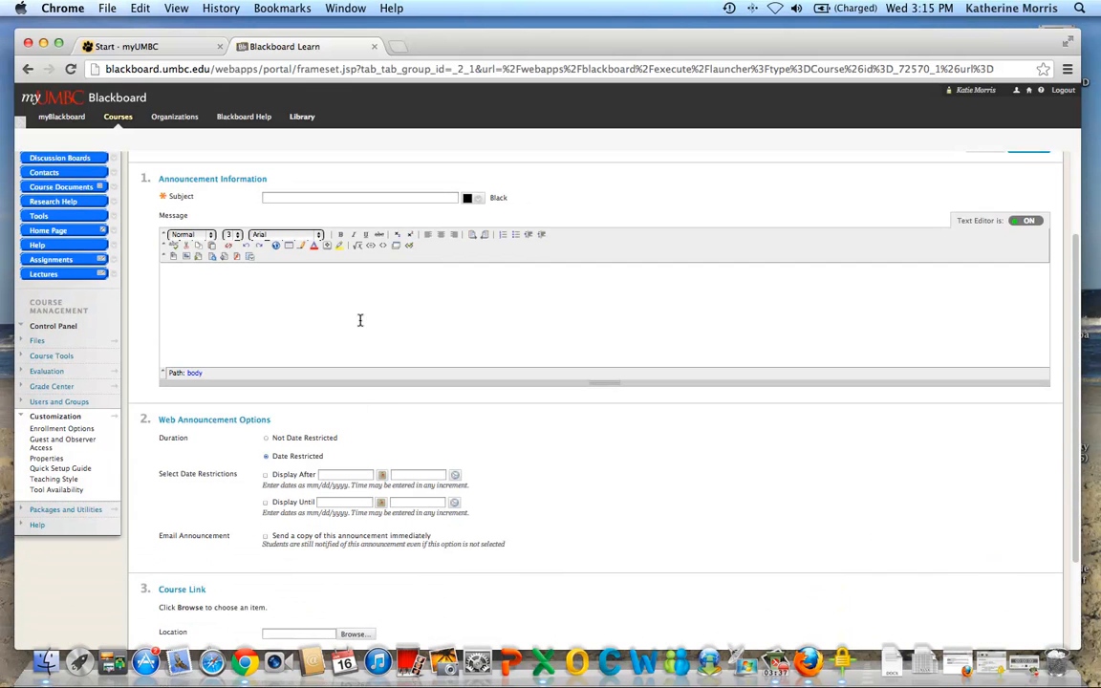
scroll(352, 303, down, 2)
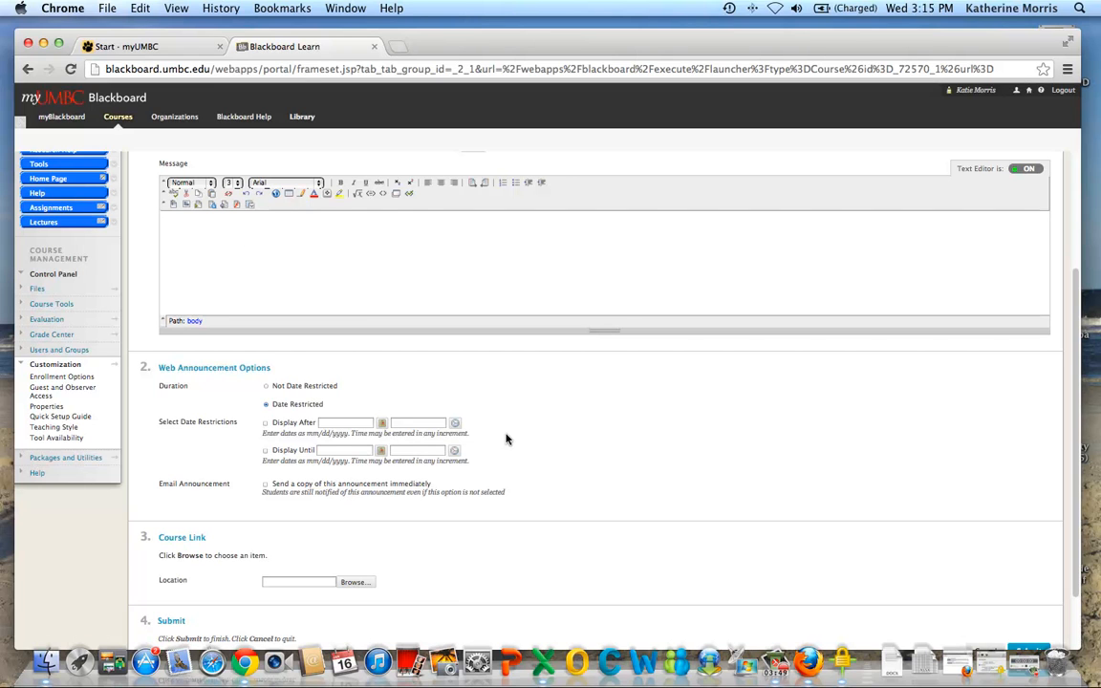
scroll(516, 444, down, 2)
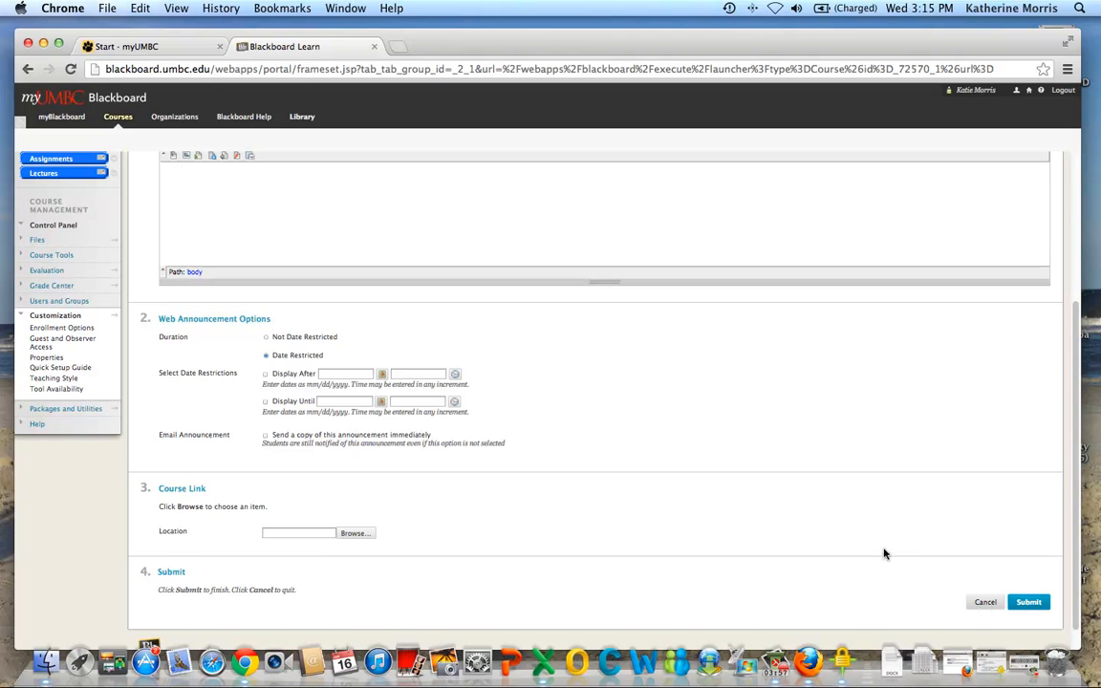
scroll(879, 552, up, 5)
scroll(879, 552, up, 3)
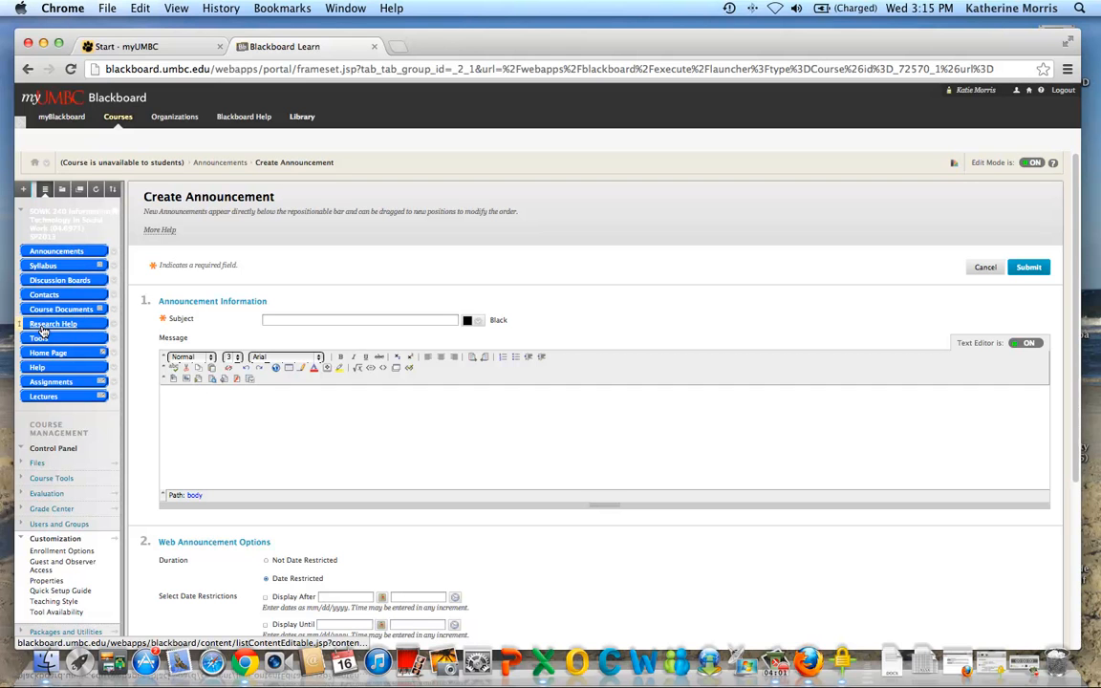
click(44, 267)
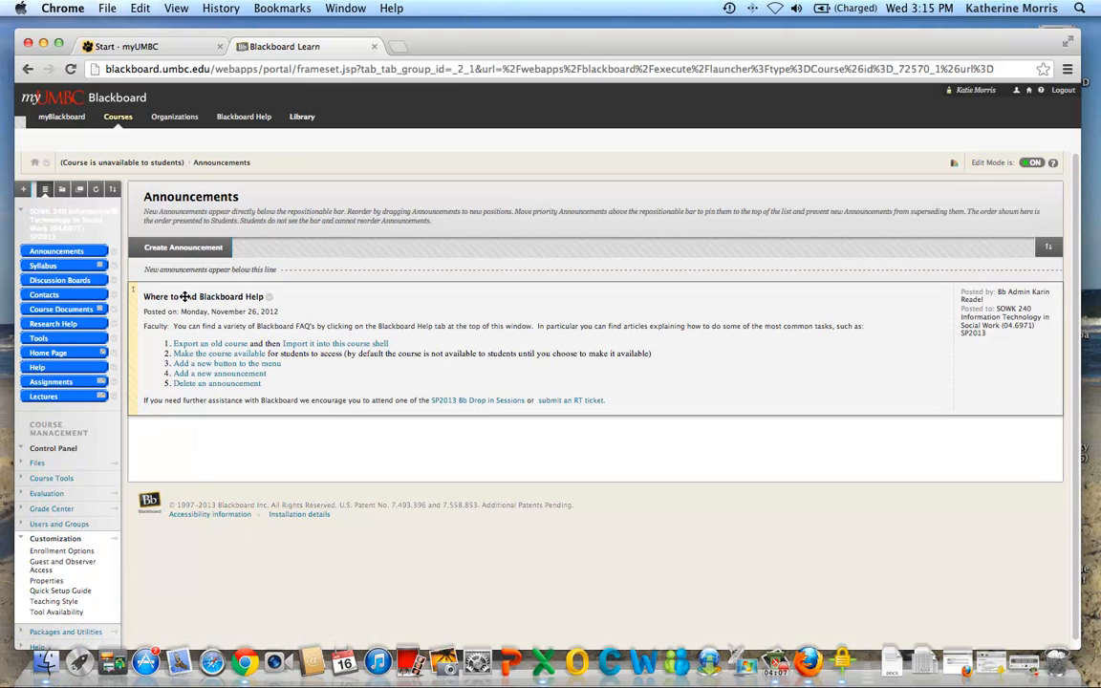
Create a new content item in the Syllabus area and name it Sylalbus.
click(39, 267)
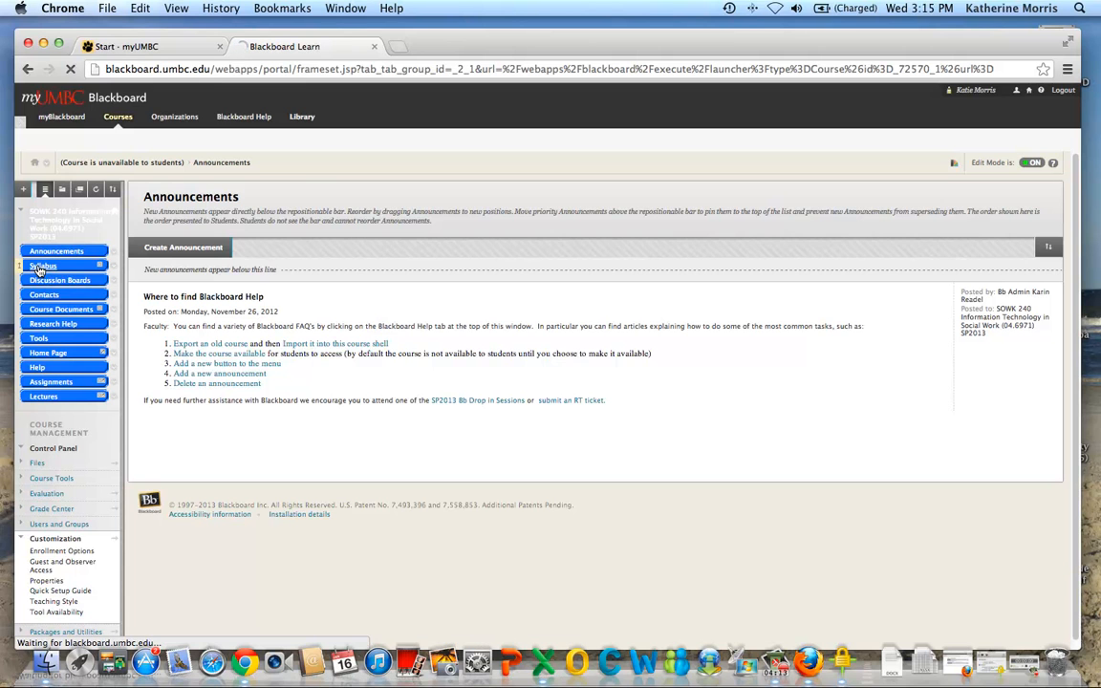
click(153, 222)
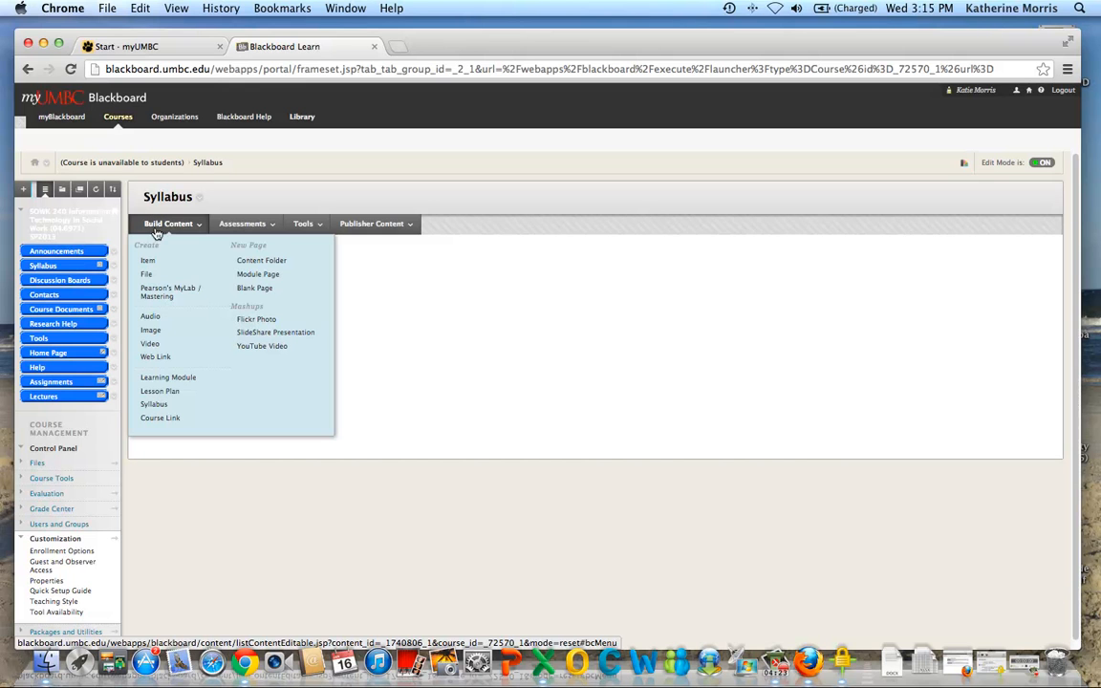
click(149, 263)
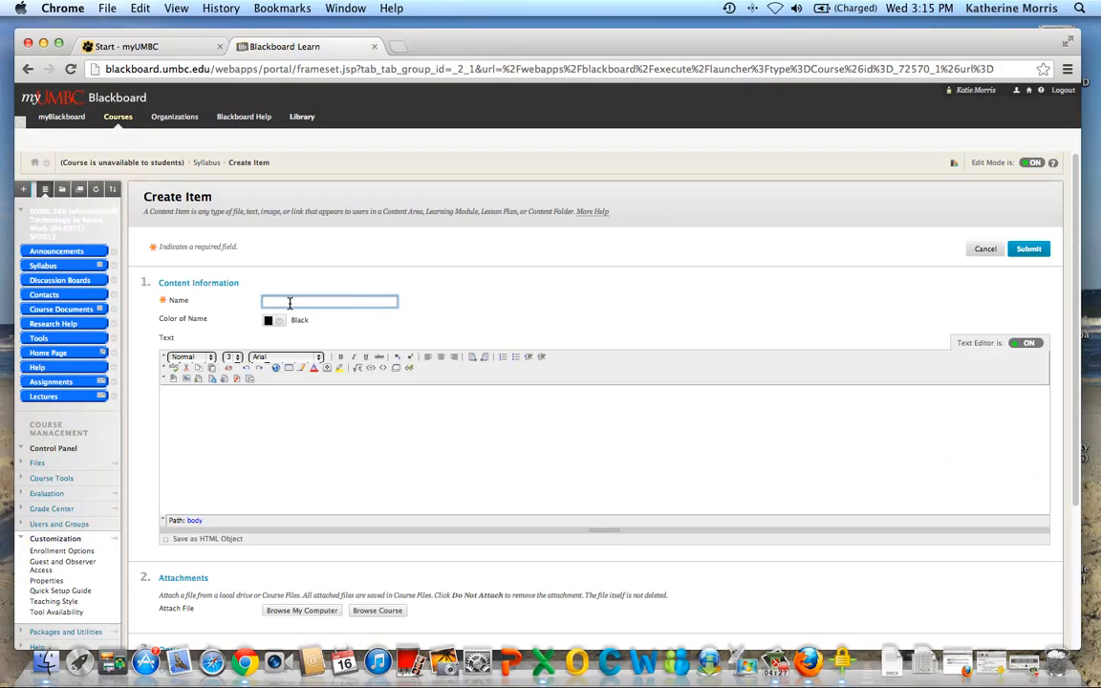
text(Syllabus)
click(206, 403)
scroll(207, 403, down, 5)
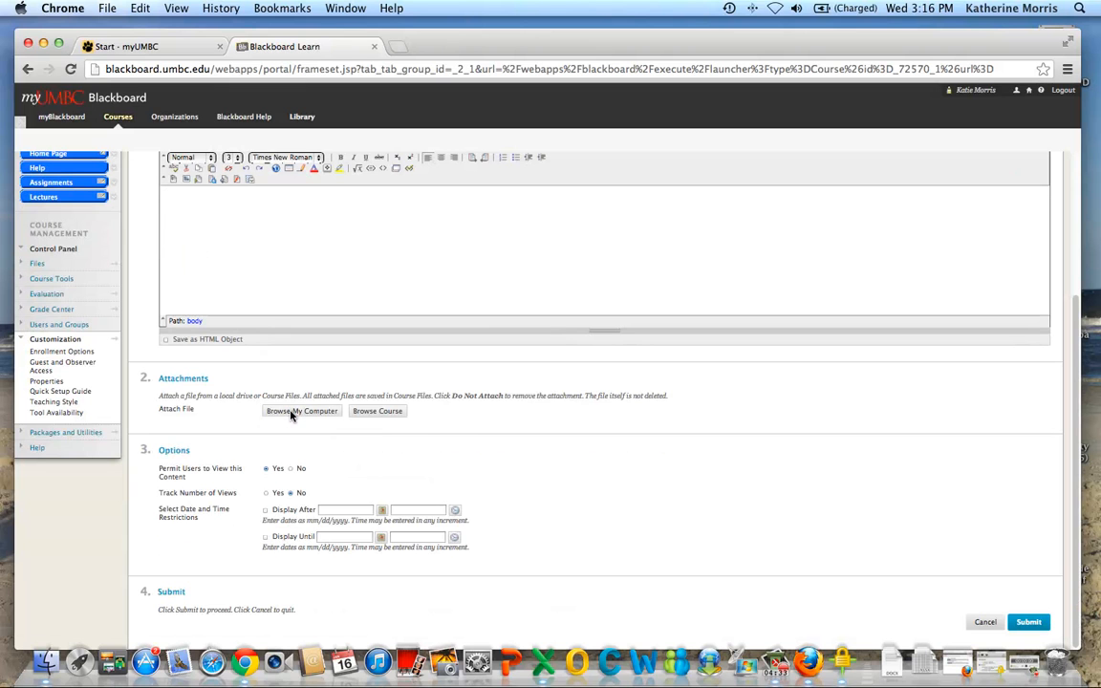
Attach the Info session talk document from the computer's Recruitment folder to the item and submit it.
click(293, 412)
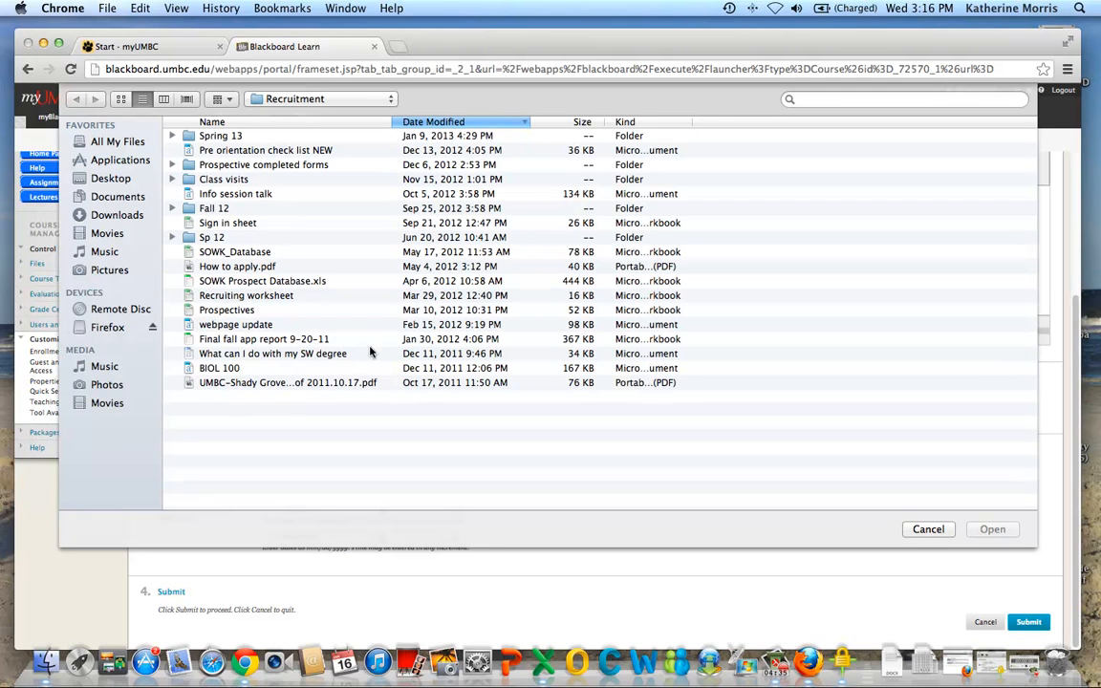
click(227, 226)
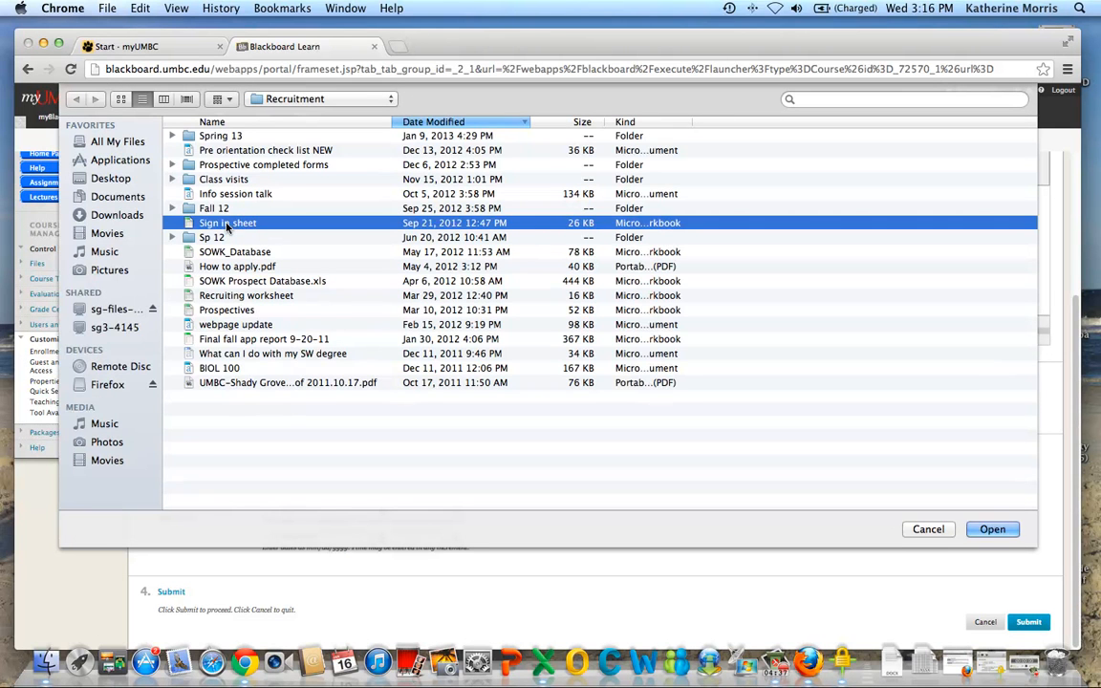
click(220, 194)
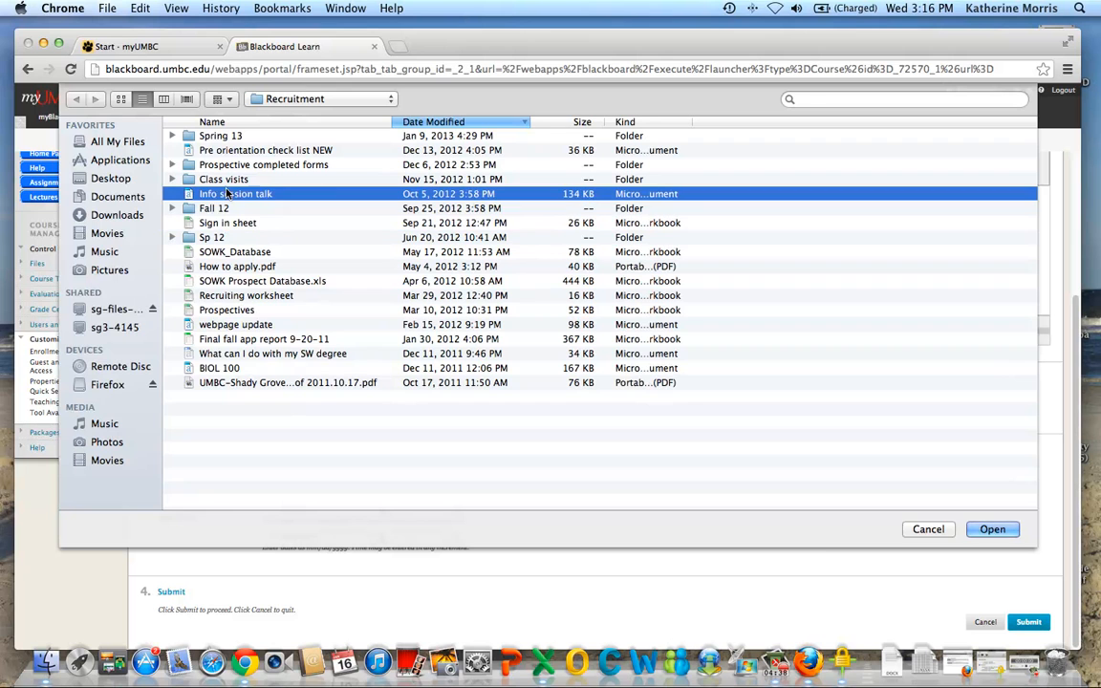
click(984, 527)
scroll(690, 483, down, 2)
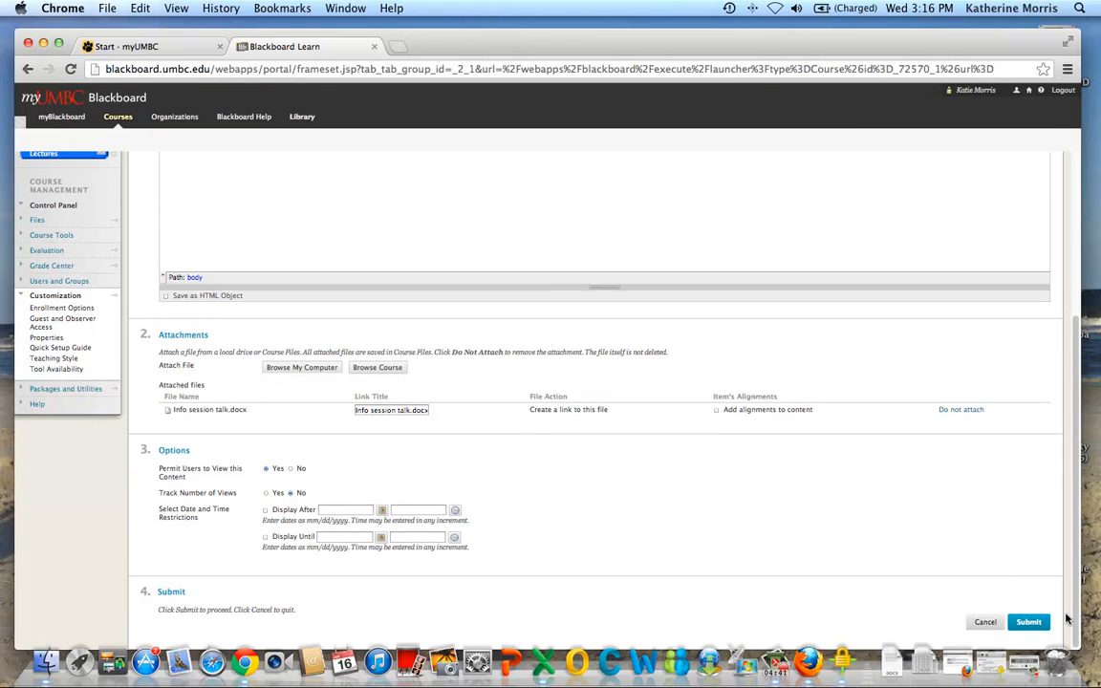
click(1030, 623)
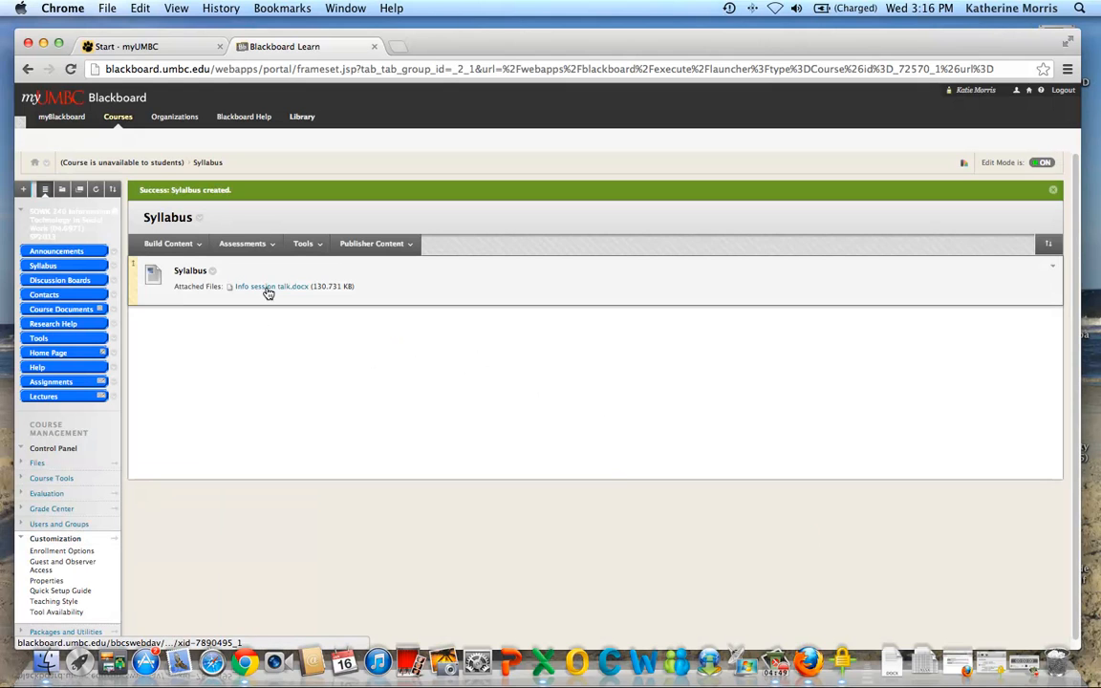
Start a new web link in the Syllabus area and load umbc.edu/socialwork in a separate browser tab.
click(170, 244)
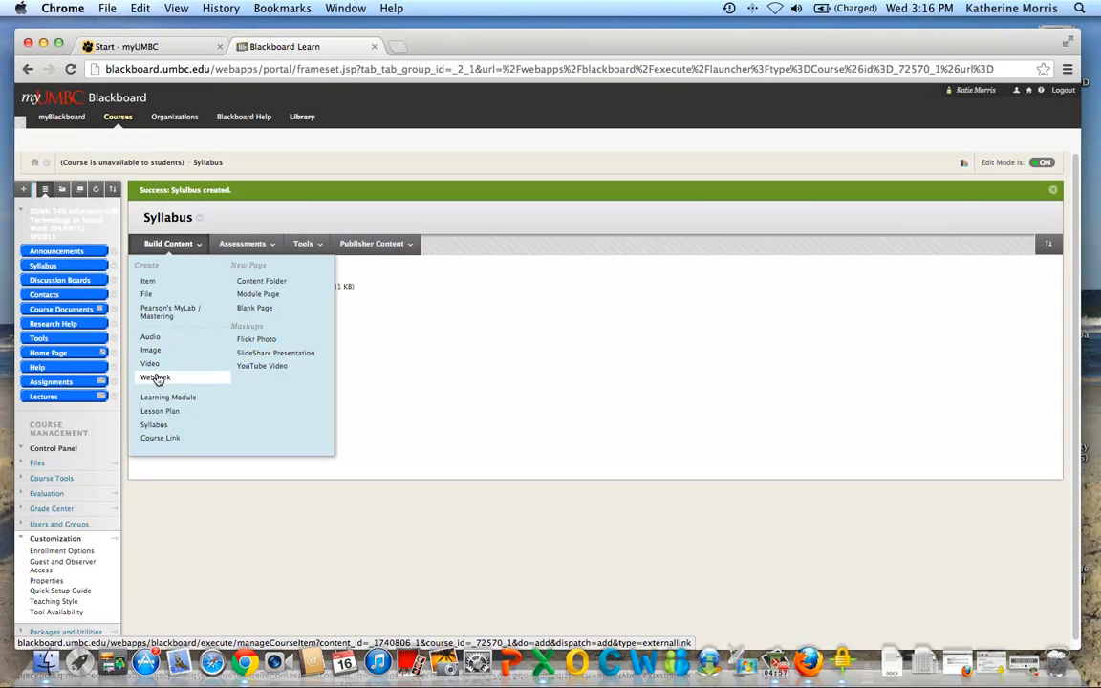
click(156, 379)
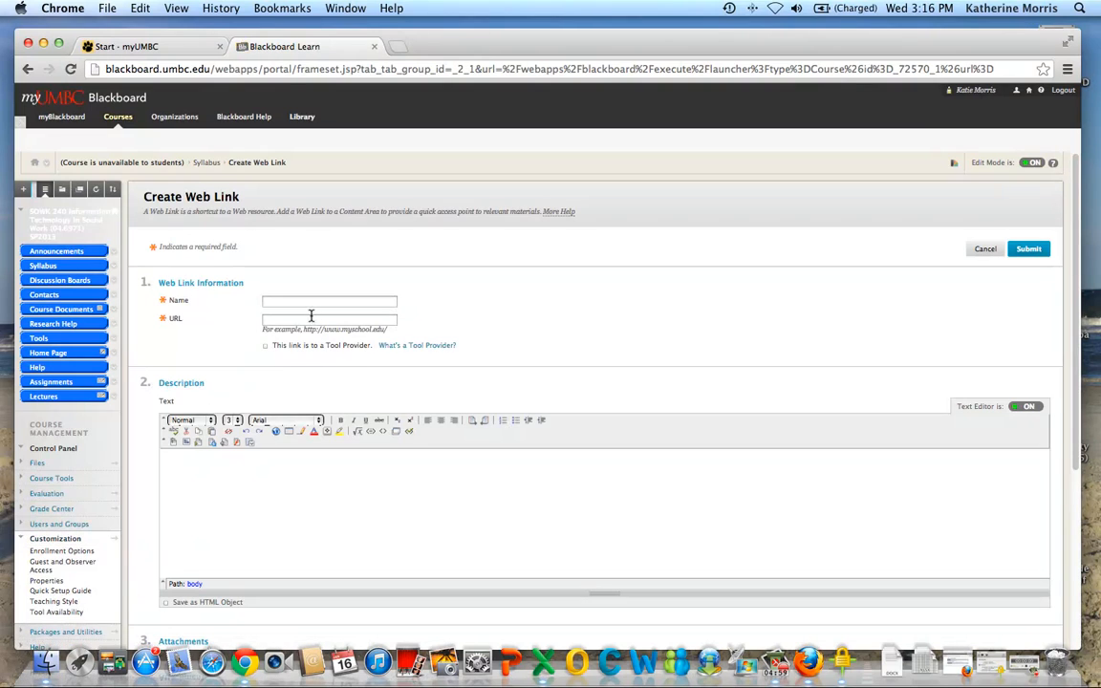
click(399, 47)
text(umbc.edu/soci)
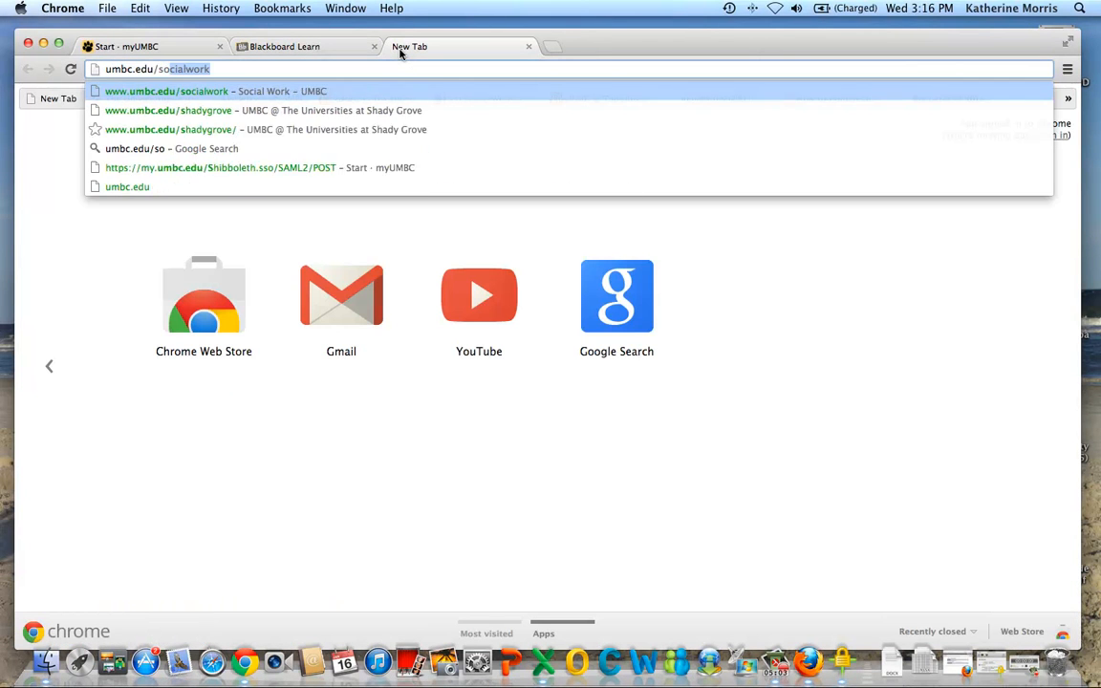
key(Return)
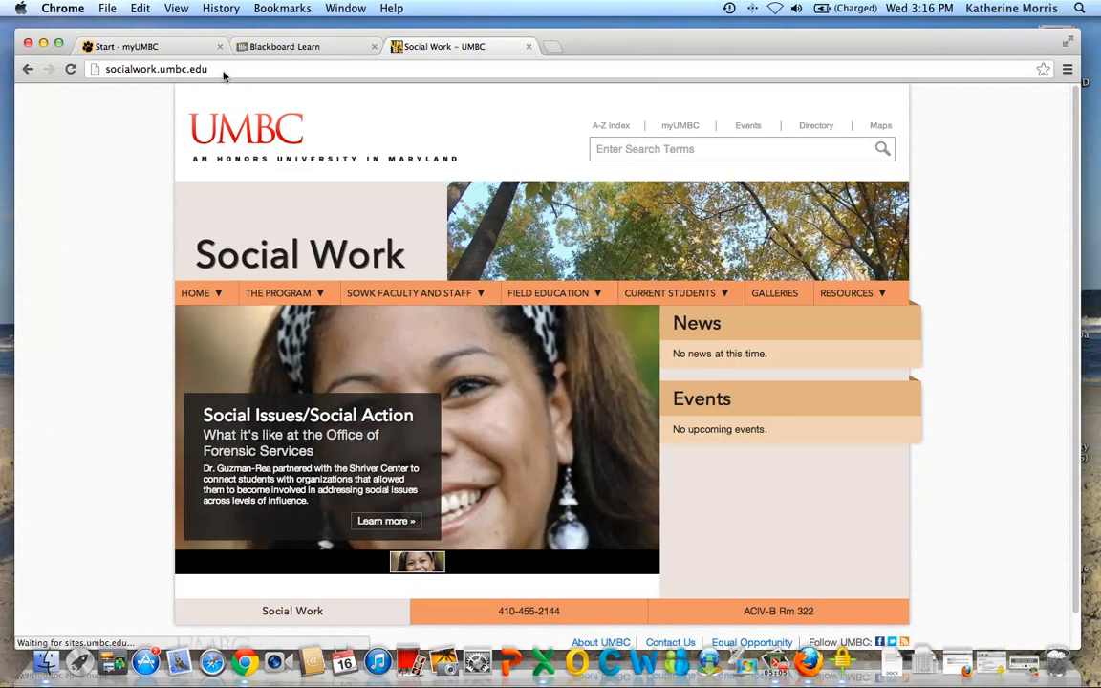
Copy the Social Work page's address and paste it as the URL of the new web link.
click(150, 66)
right_click(148, 64)
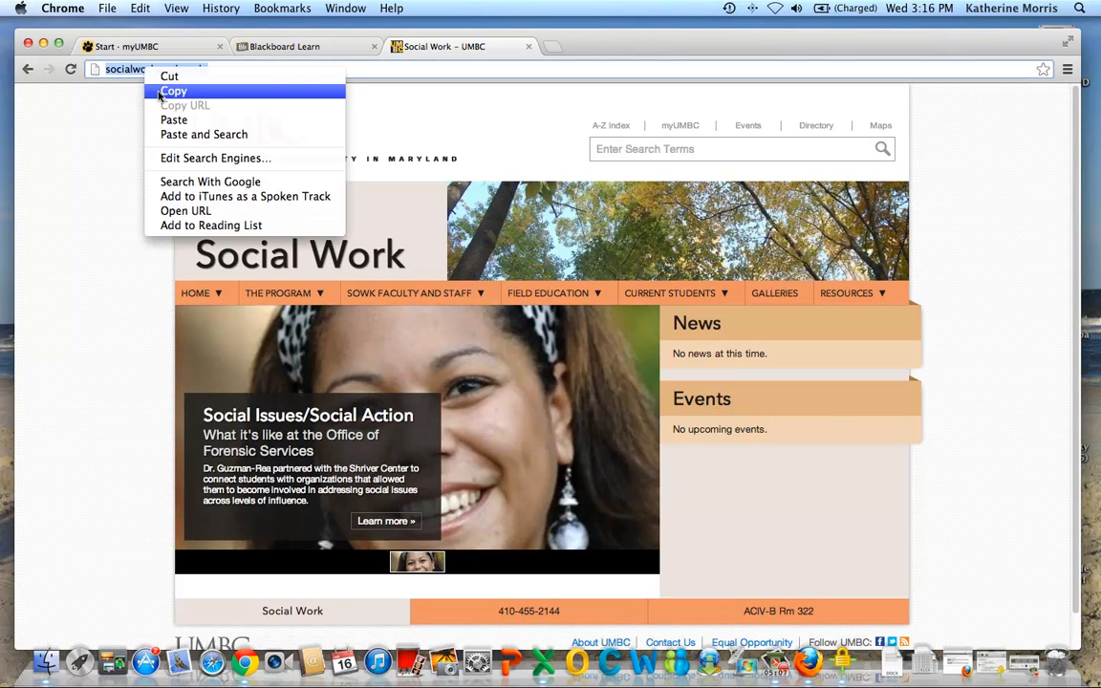
click(144, 85)
click(259, 48)
click(279, 320)
key(super+v)
Name the web link Social Work homepage and submit it with the default options.
click(282, 302)
text(Social Work home)
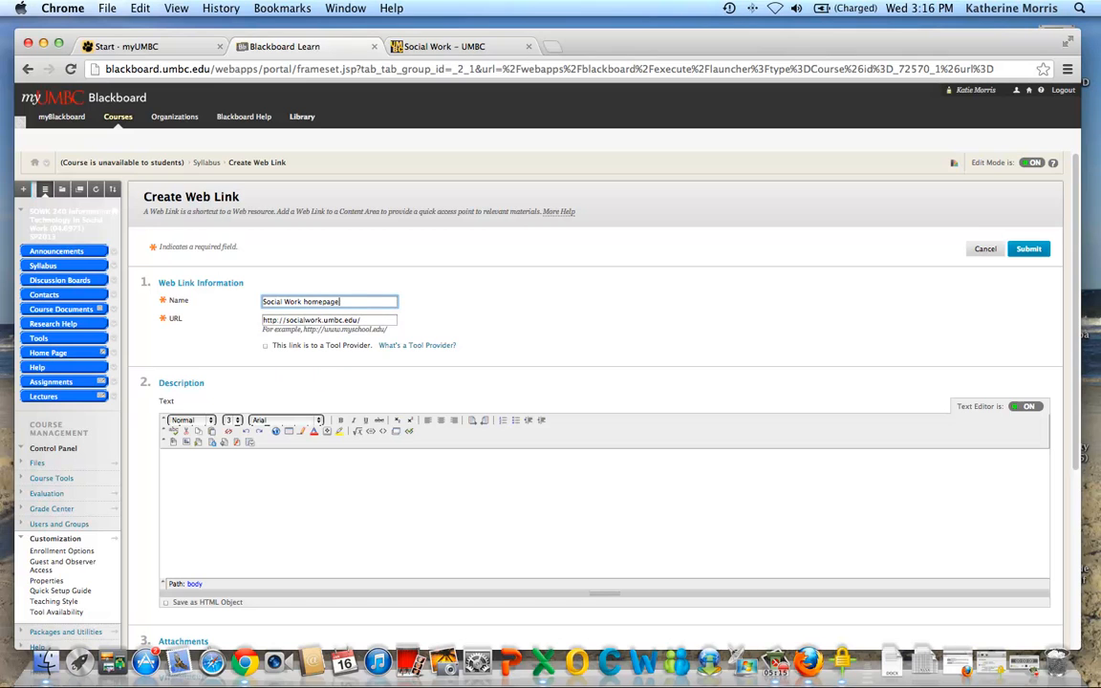
scroll(316, 411, down, 4)
scroll(299, 420, down, 3)
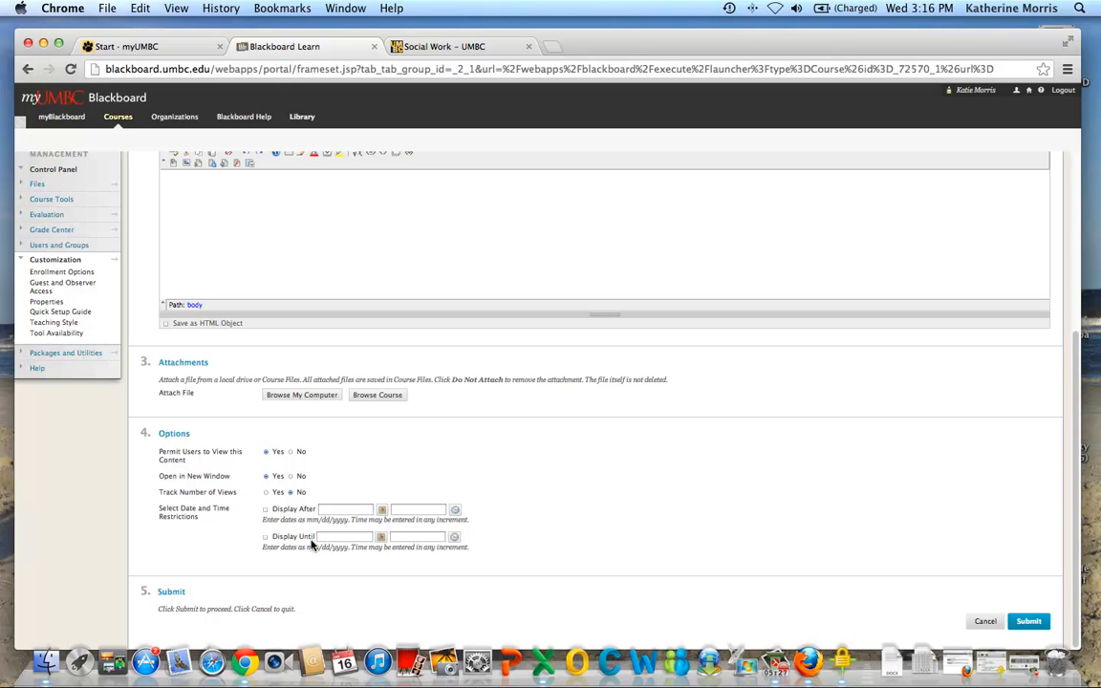
click(1028, 622)
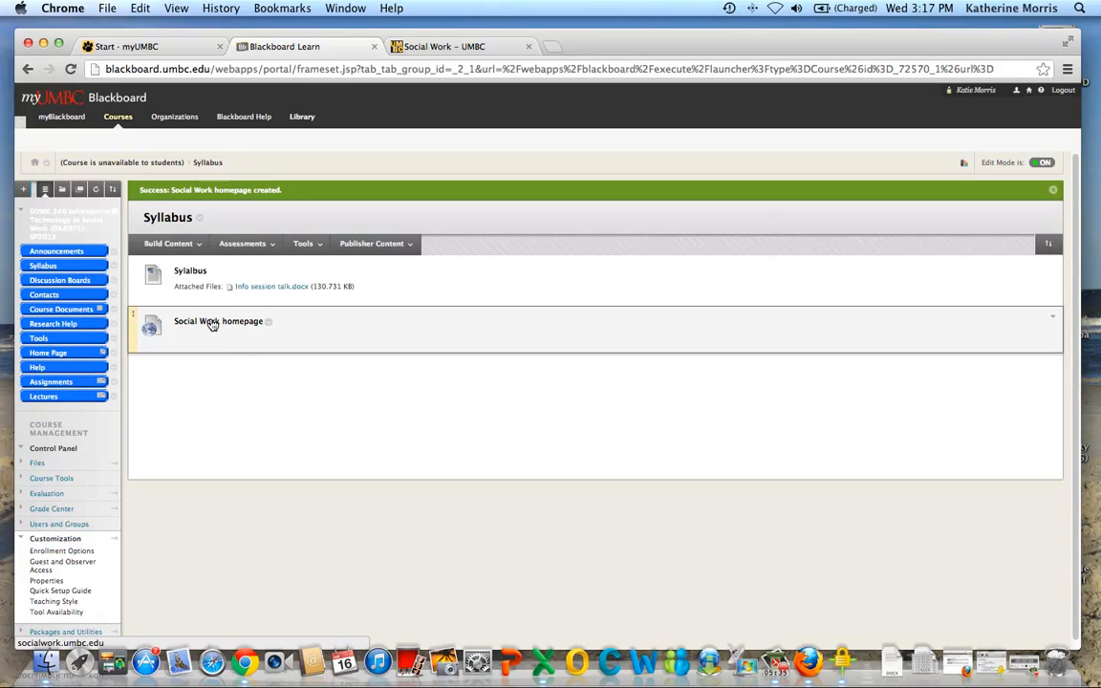
Follow the Social Work homepage link to test it, and return to the course's Syllabus page.
click(211, 322)
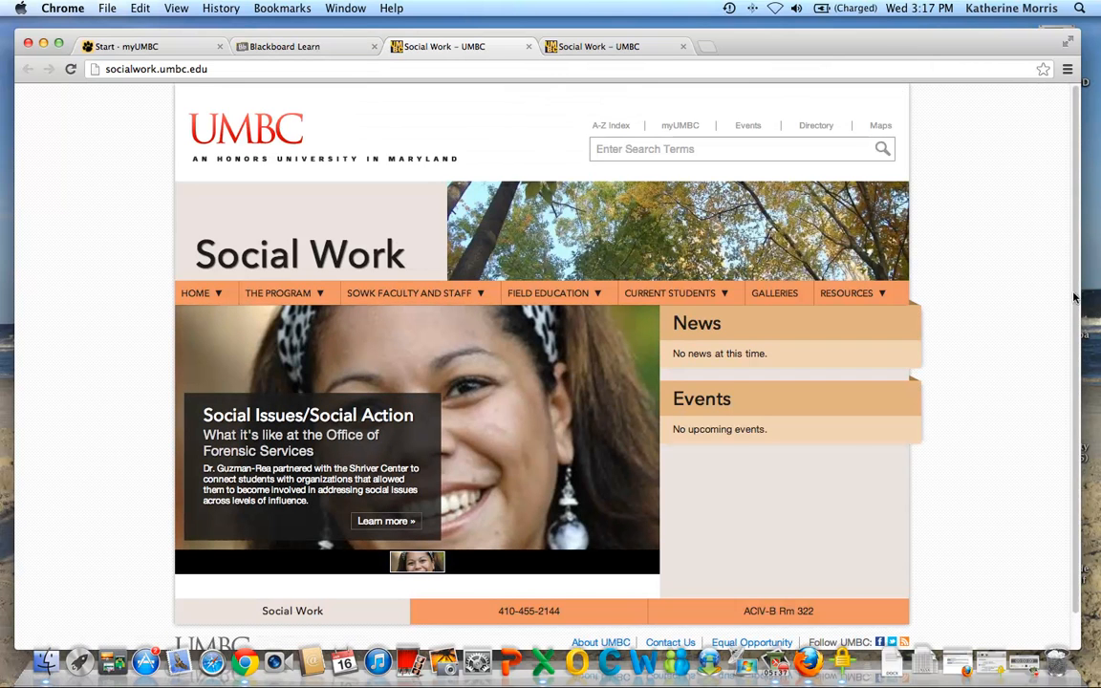
click(335, 48)
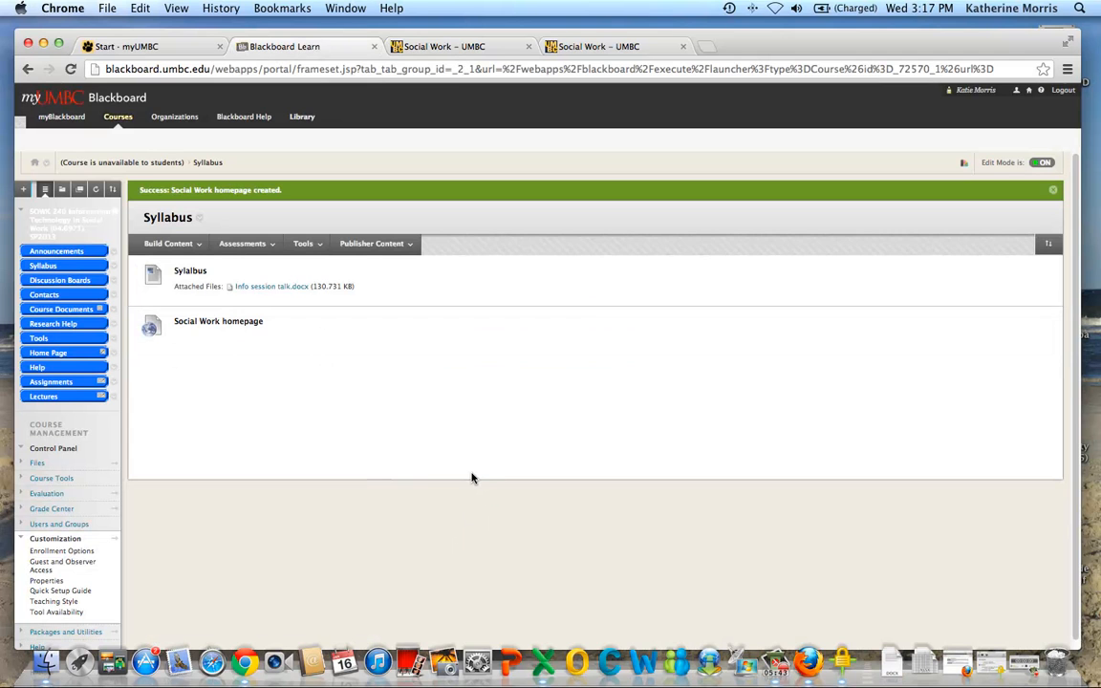
Review the content and assessment types that can be added to the Syllabus area, and open Course Documents.
click(178, 245)
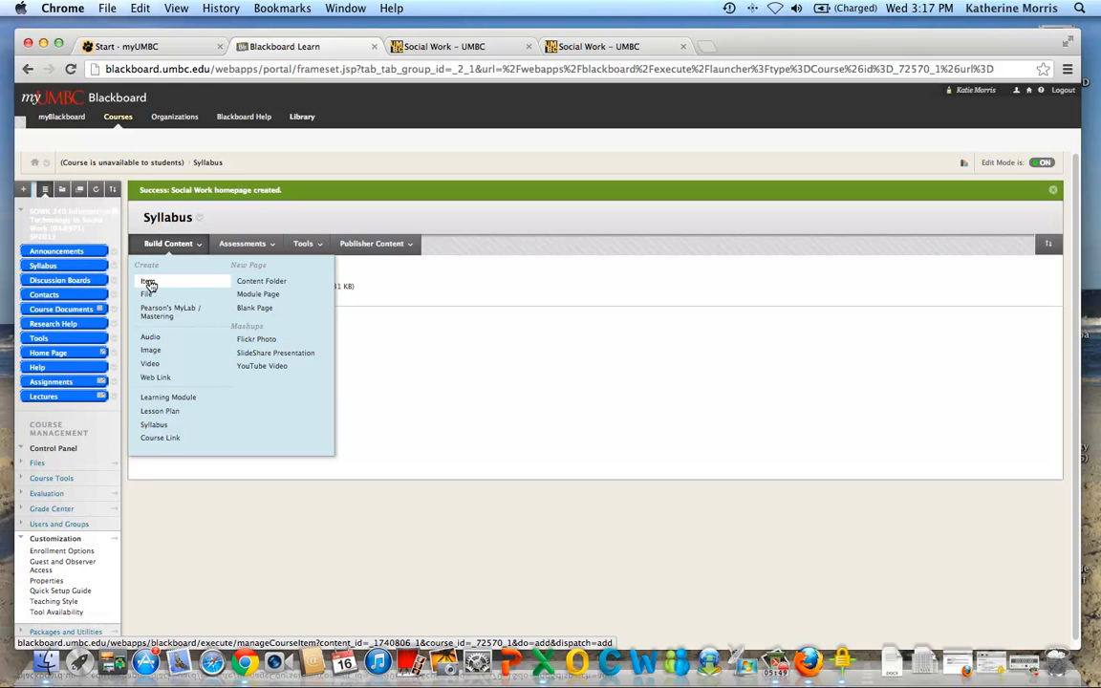
click(155, 377)
click(246, 244)
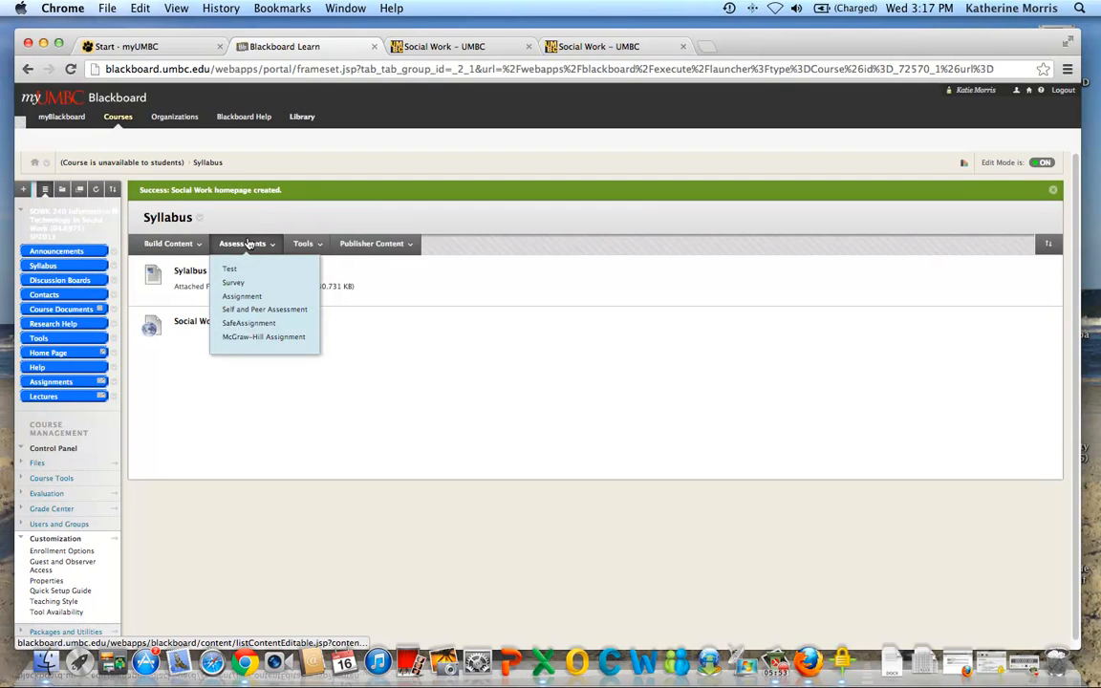
click(168, 243)
click(57, 311)
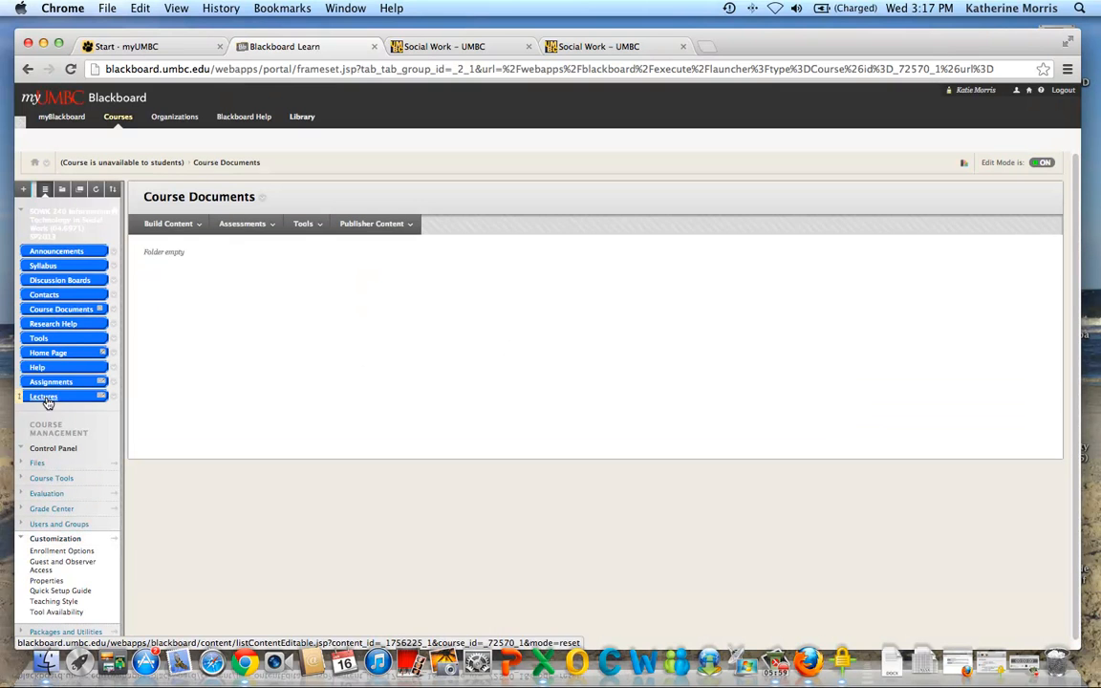
Create a test named Sample test in the Assignments area and submit its test information.
click(60, 386)
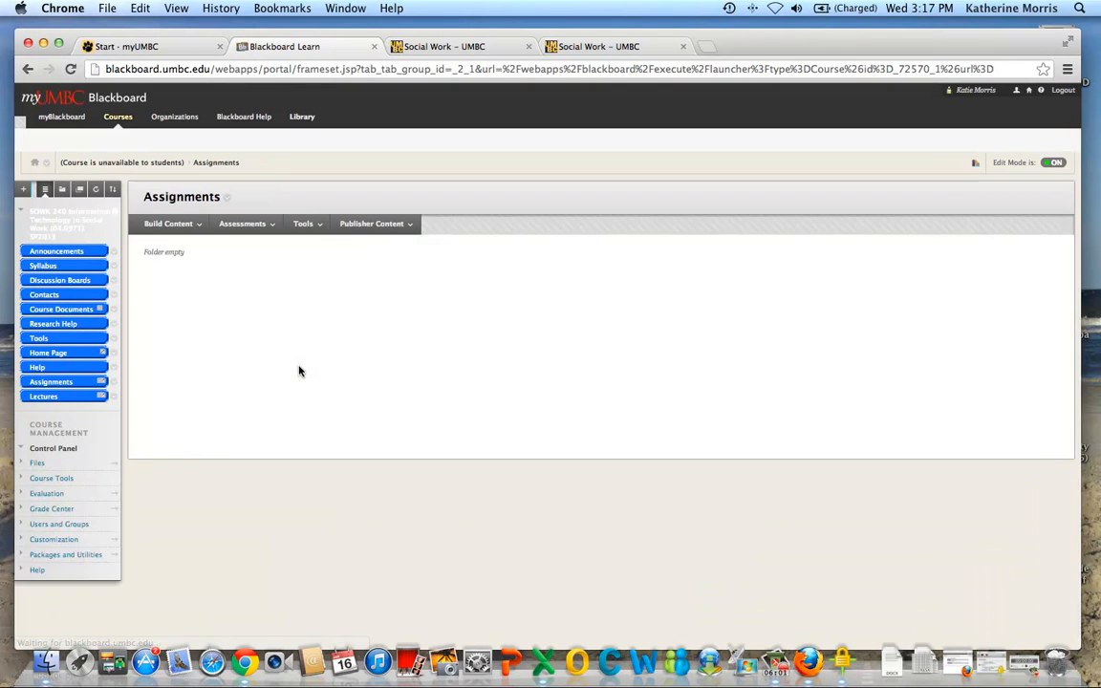
click(248, 223)
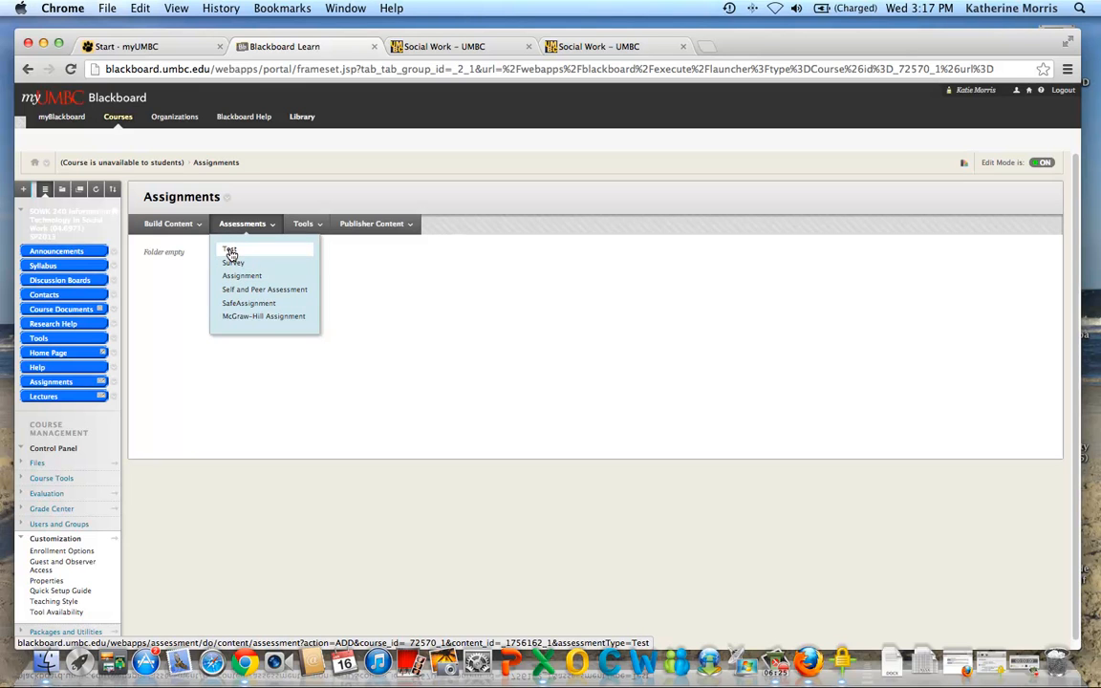
click(230, 252)
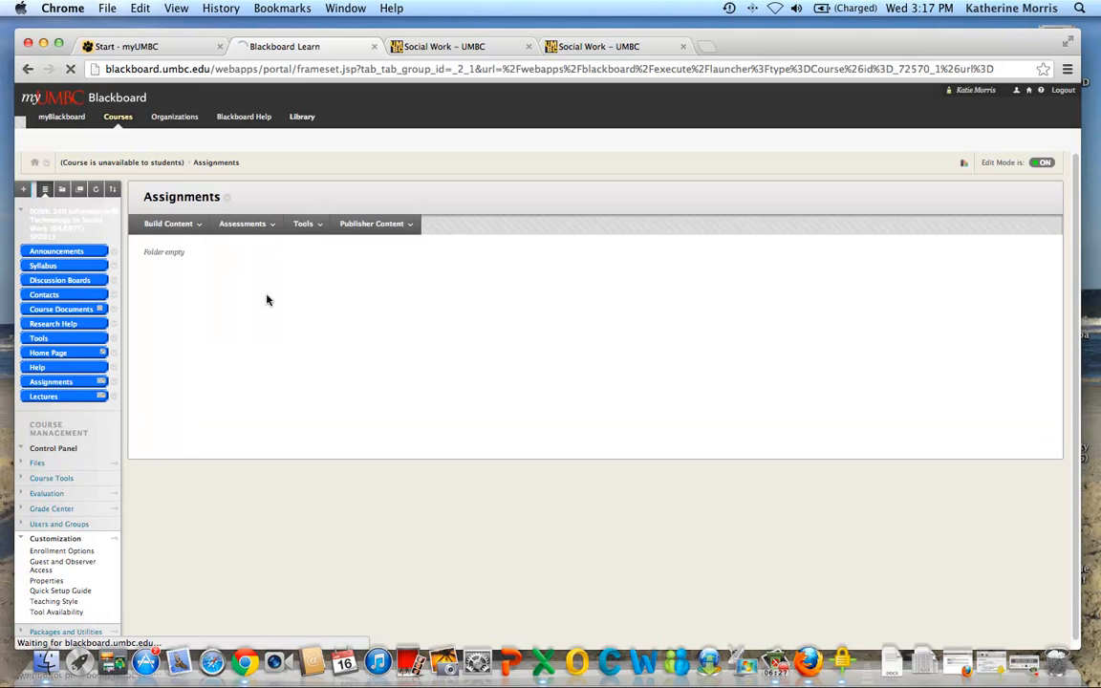
click(277, 315)
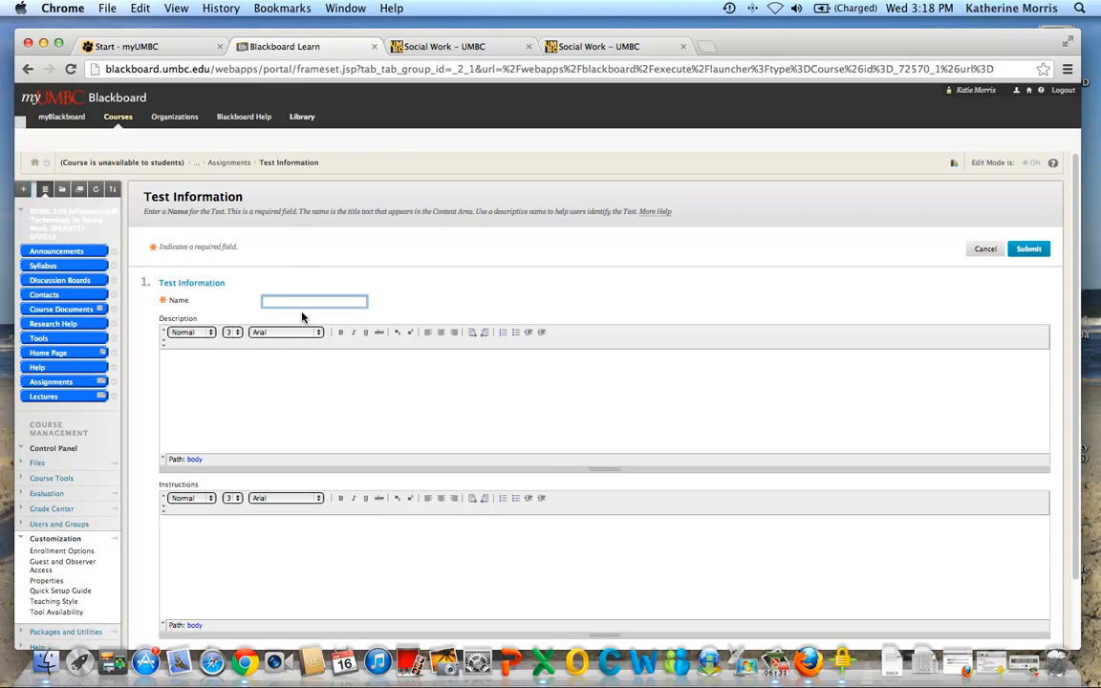
text(Samp)
scroll(448, 351, down, 3)
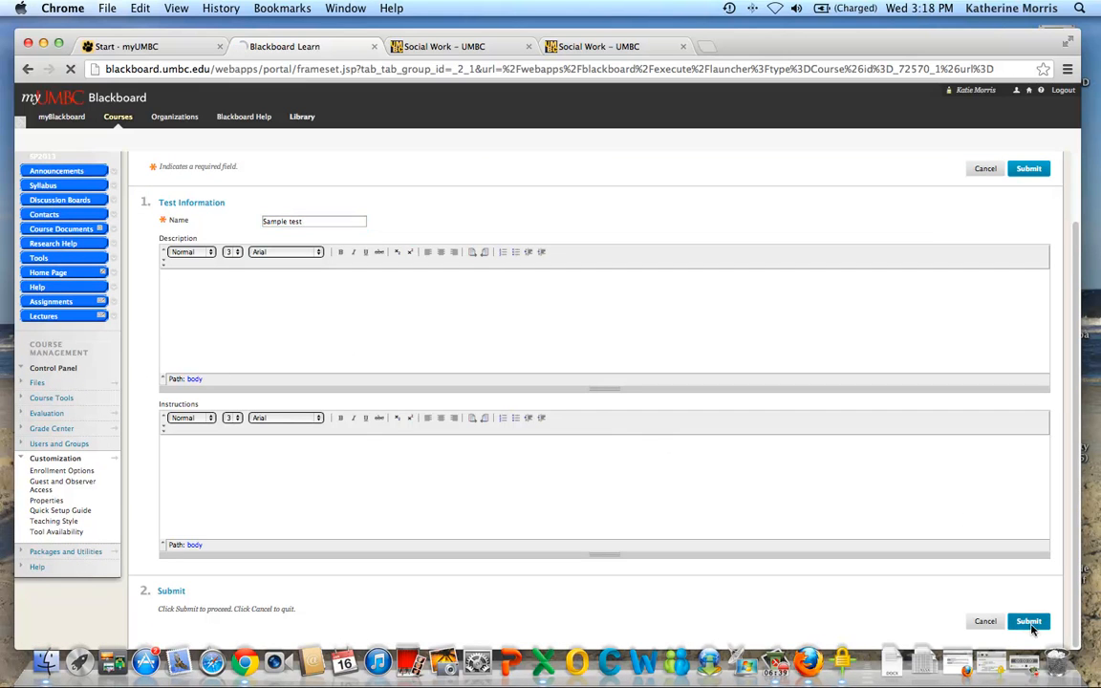
click(1030, 622)
Add a Multiple Answer question to the test with the four answers yes, no, maybe and i don't know.
click(184, 260)
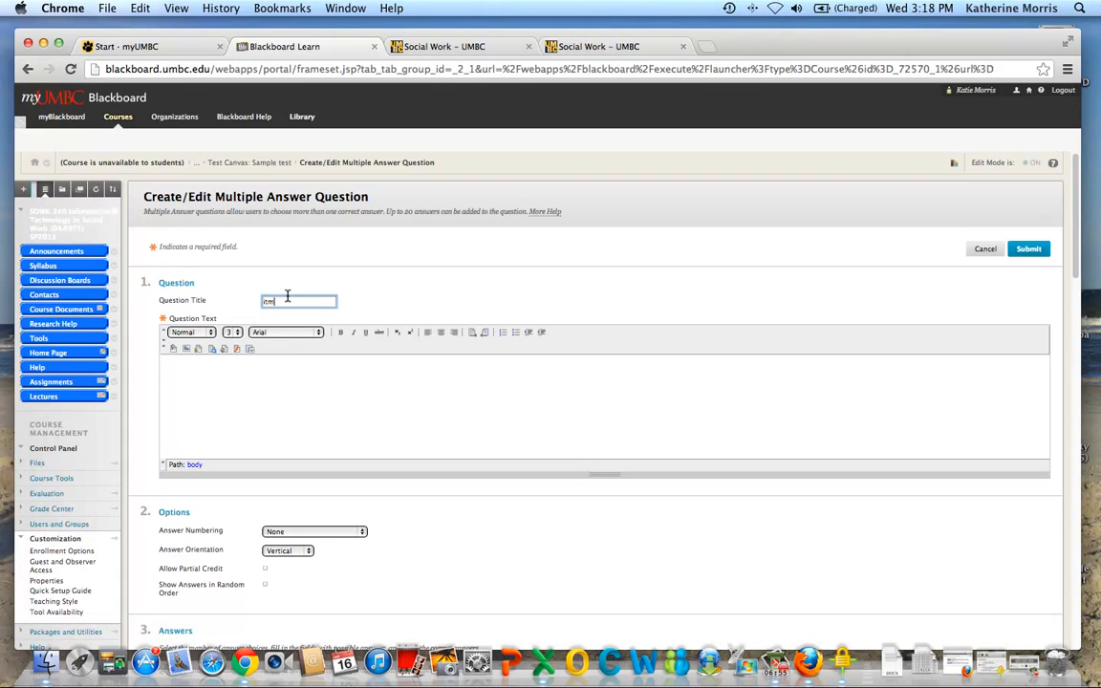
scroll(297, 335, down, 5)
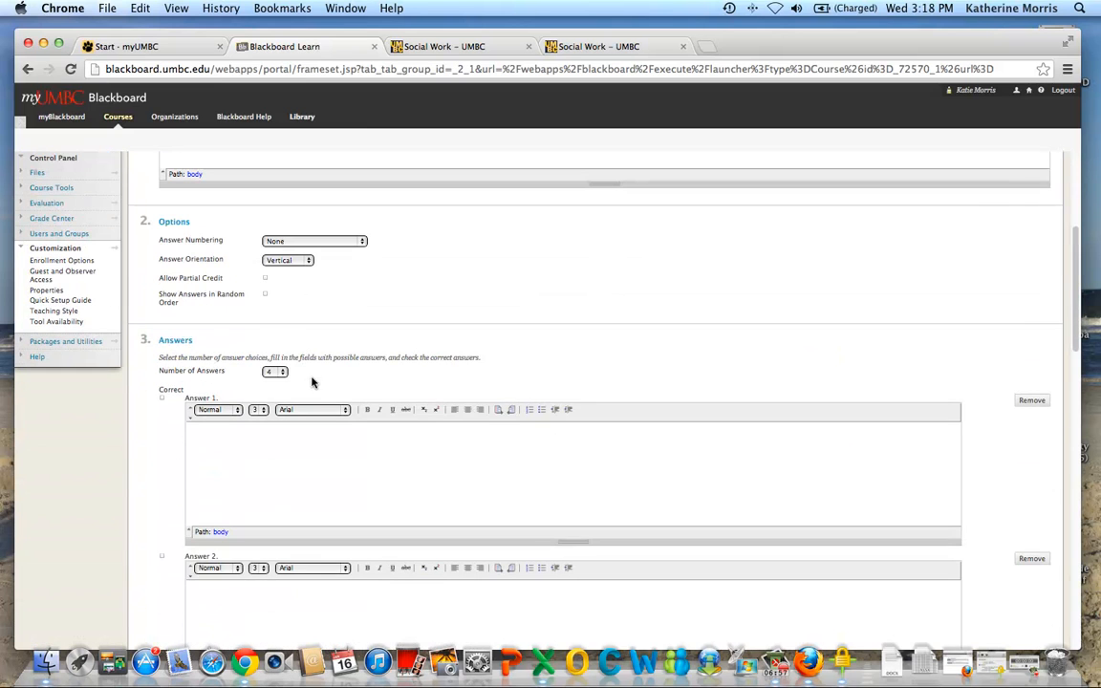
click(240, 443)
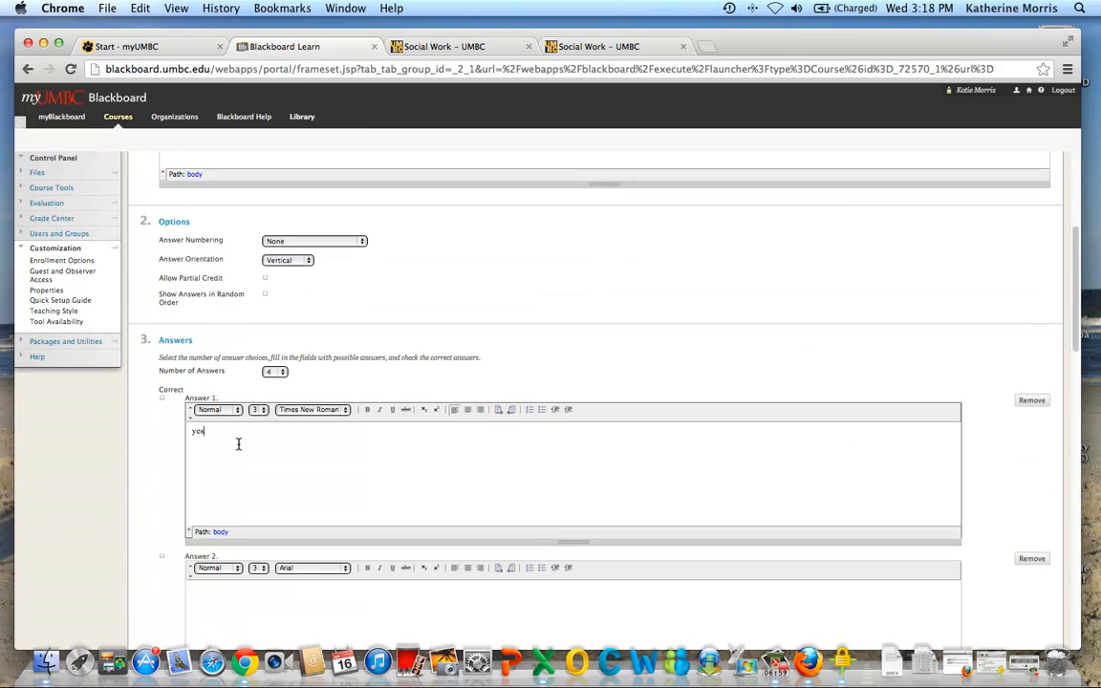
scroll(239, 444, down, 3)
click(239, 395)
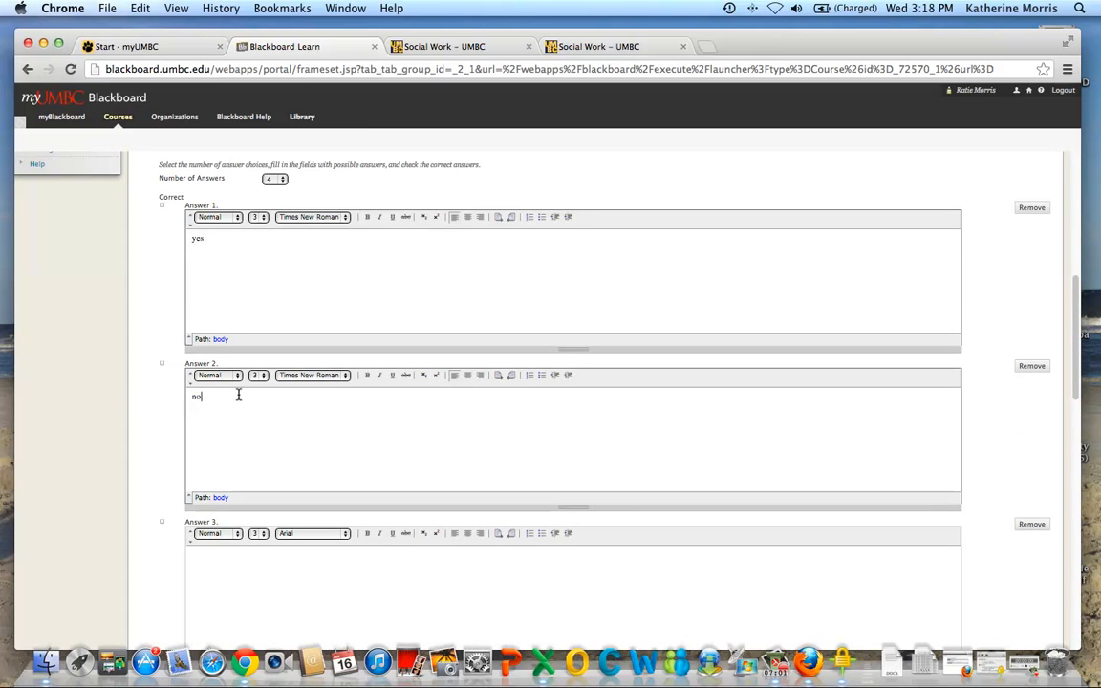
scroll(257, 411, down, 3)
click(247, 412)
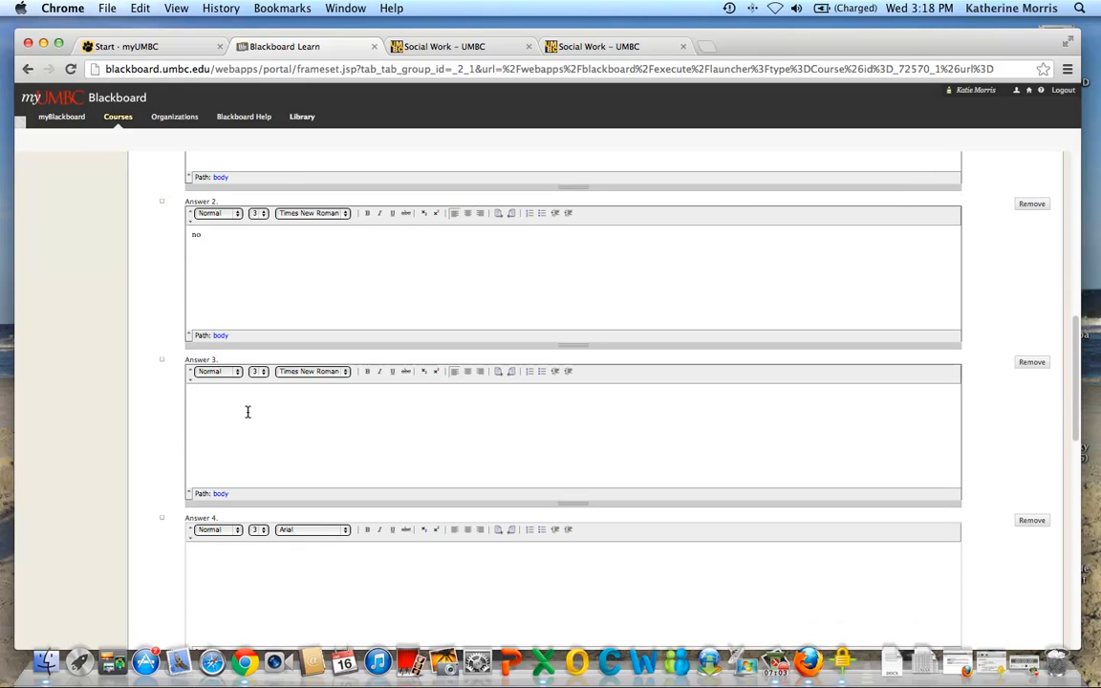
click(223, 560)
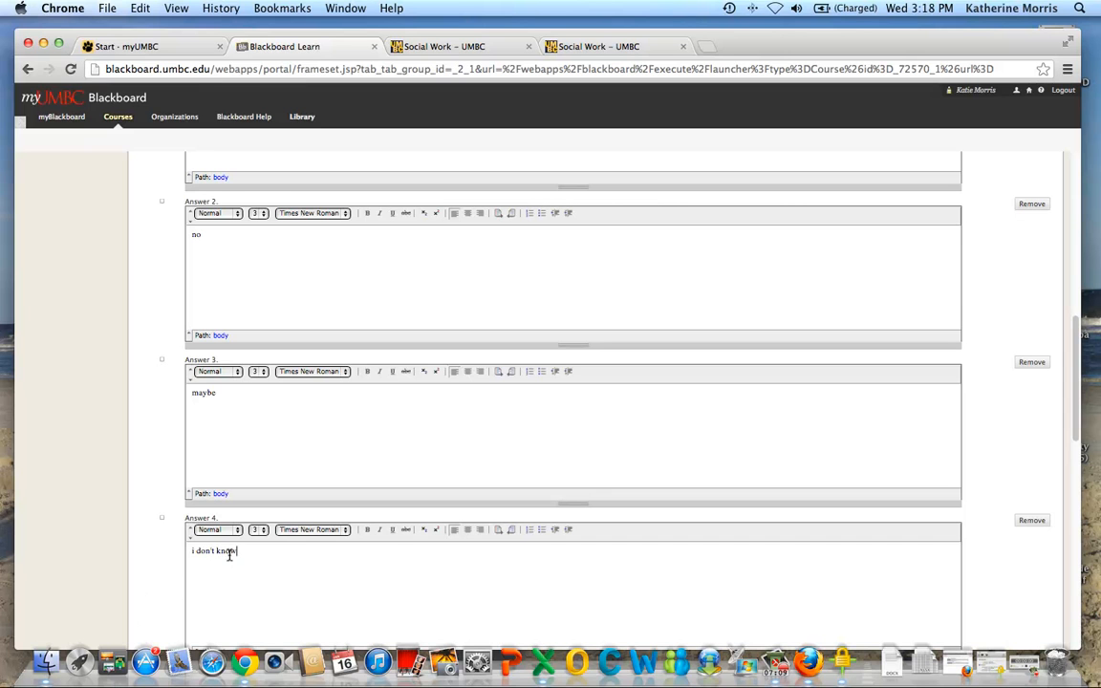
Mark the first answer, yes, as the correct answer of the Multiple Answer question.
scroll(283, 536, up, 1)
scroll(297, 536, down, 3)
scroll(304, 511, up, 5)
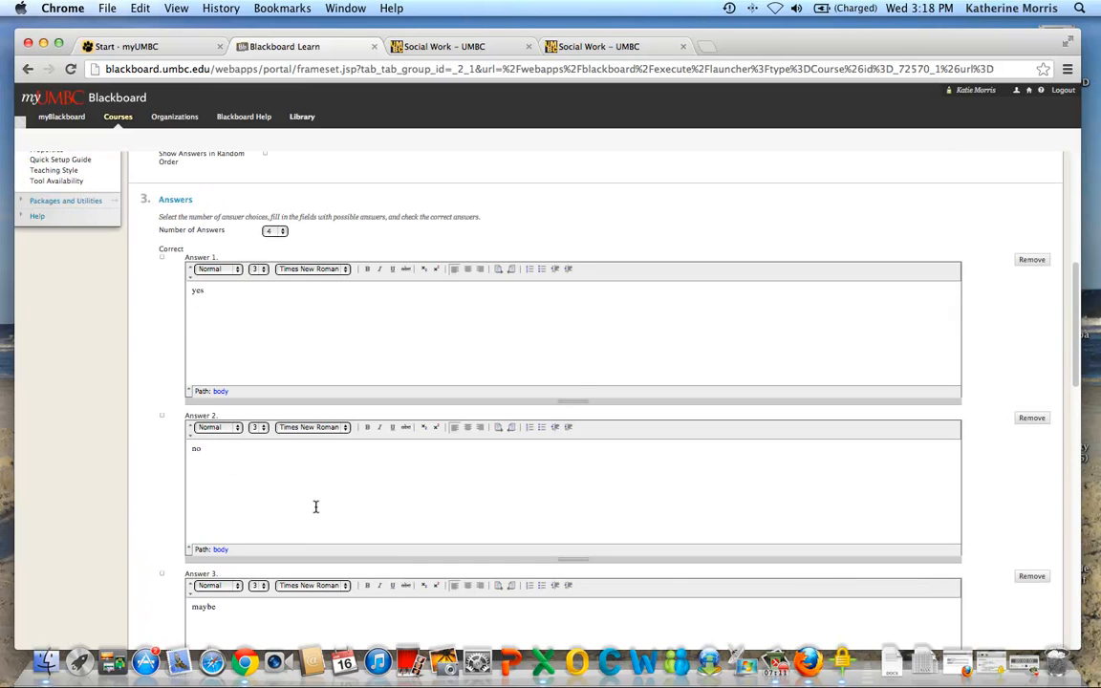
click(162, 257)
scroll(462, 341, down, 10)
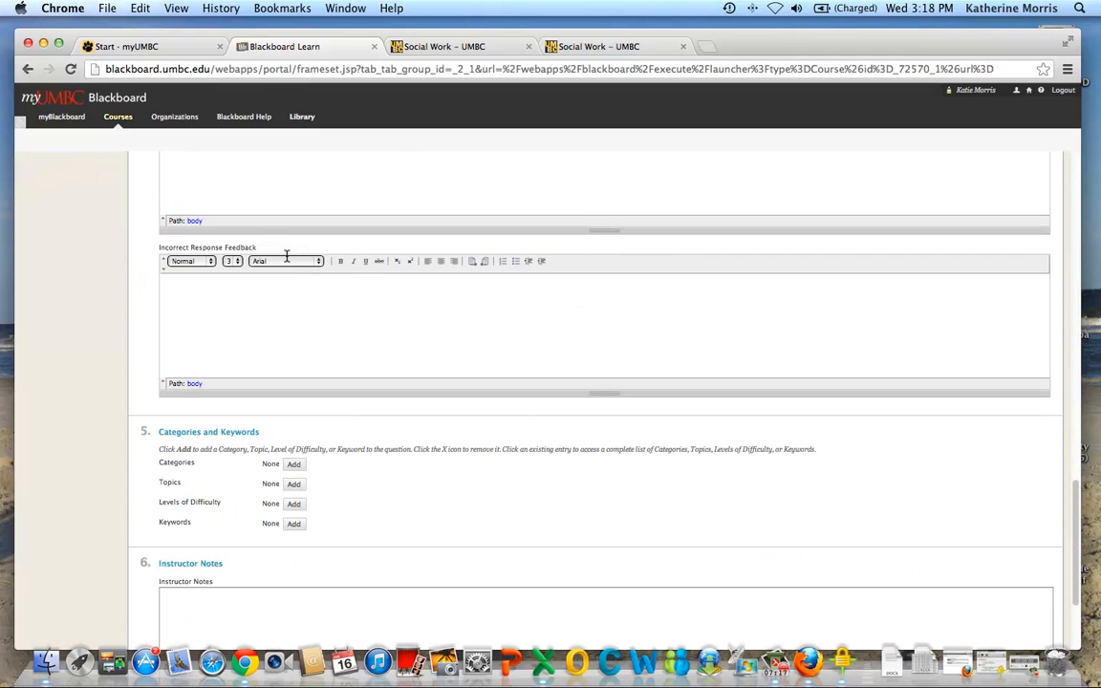
Try to submit the Multiple Answer question with its feedback and instructor notes left blank.
scroll(506, 326, up, 3)
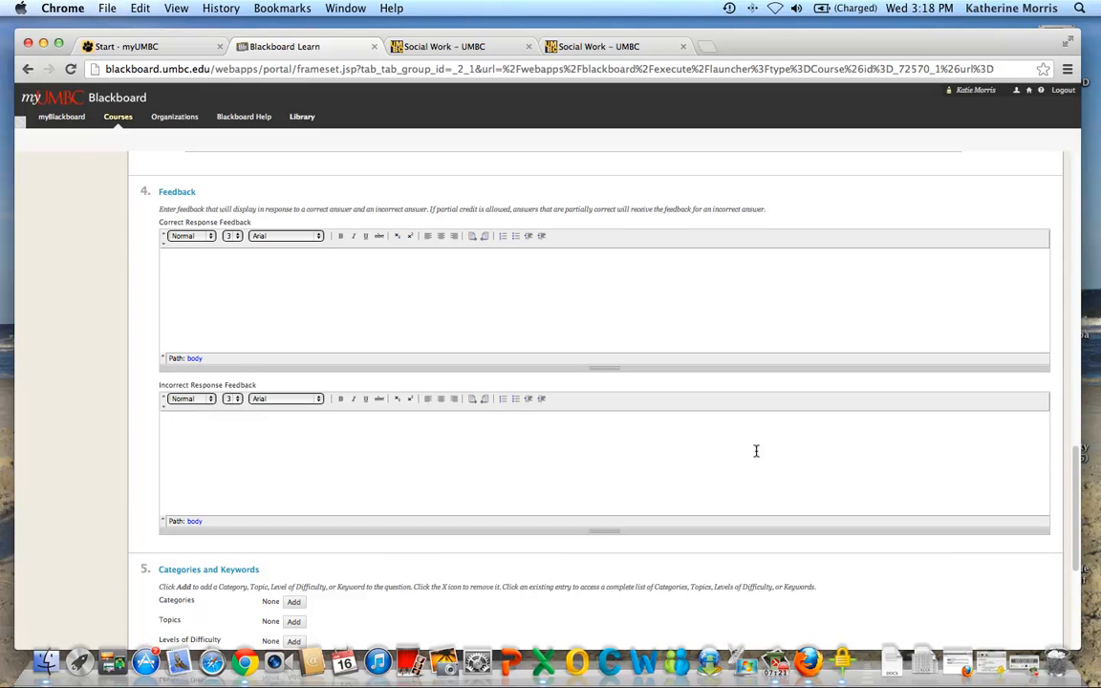
scroll(914, 457, down, 7)
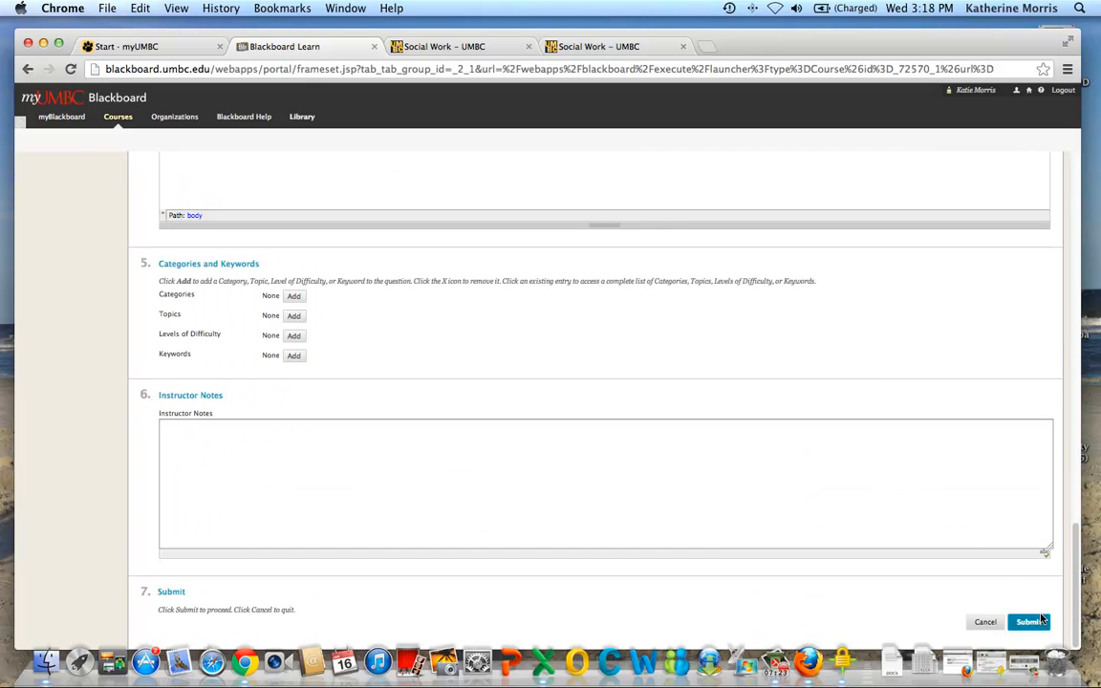
click(1028, 621)
click(663, 238)
Examine the question form's options, answers, feedback and category sections for a missing required entry.
scroll(521, 313, up, 15)
scroll(501, 313, down, 8)
scroll(469, 401, down, 10)
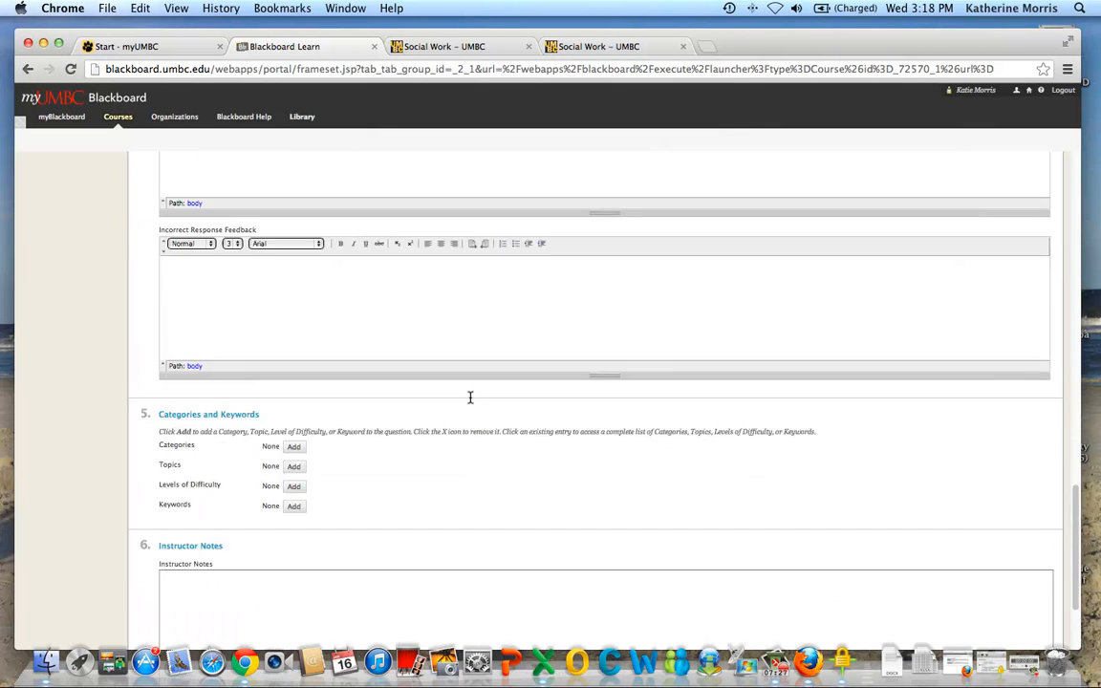
scroll(462, 386, up, 20)
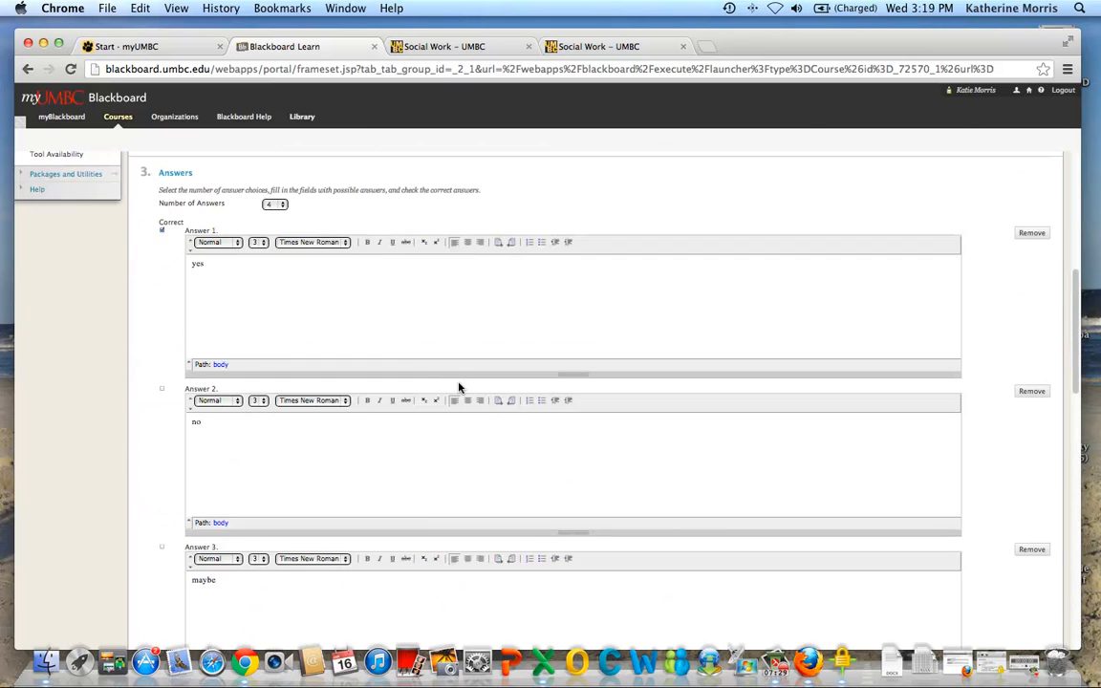
scroll(459, 387, up, 5)
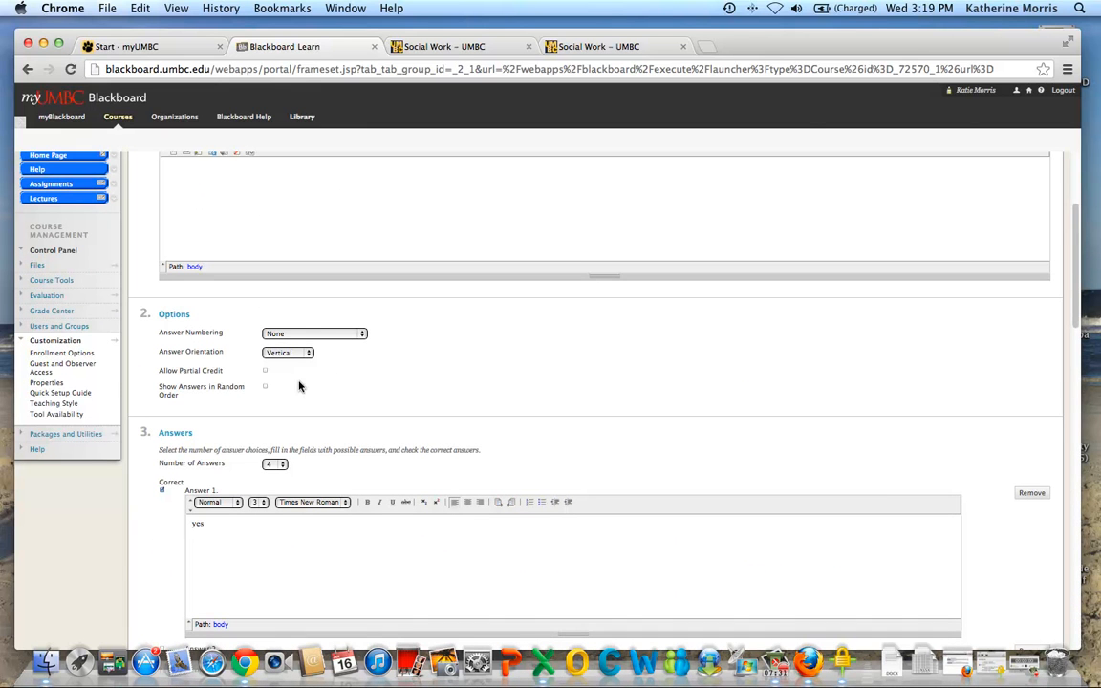
scroll(405, 362, up, 6)
scroll(405, 359, down, 6)
scroll(403, 362, down, 1)
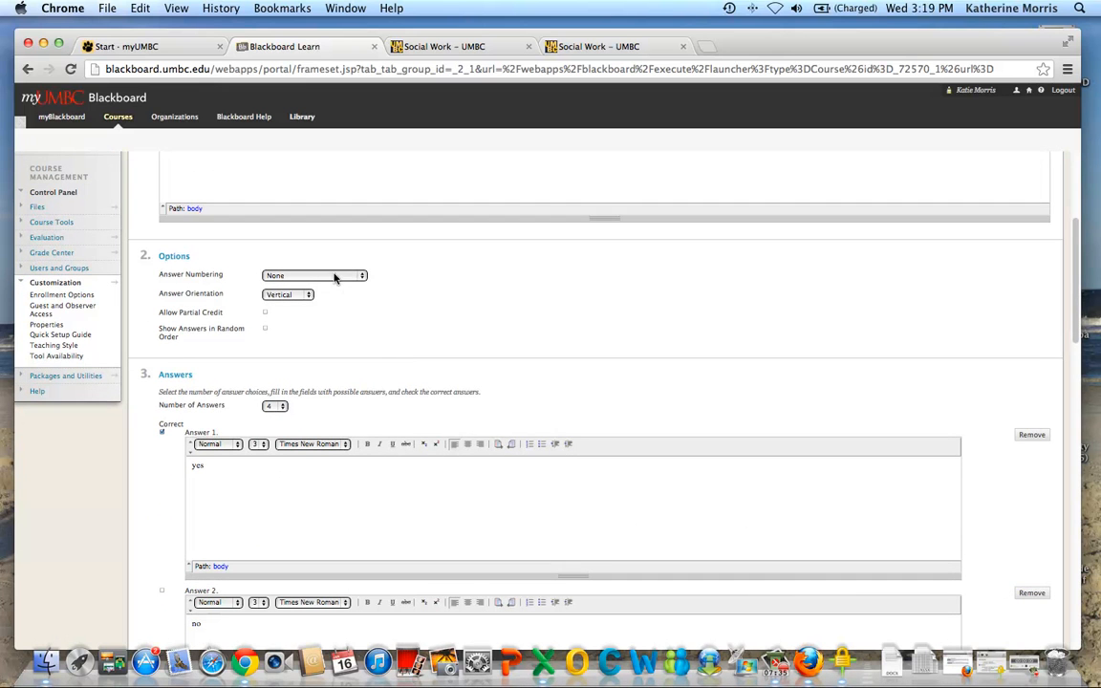
scroll(604, 400, down, 10)
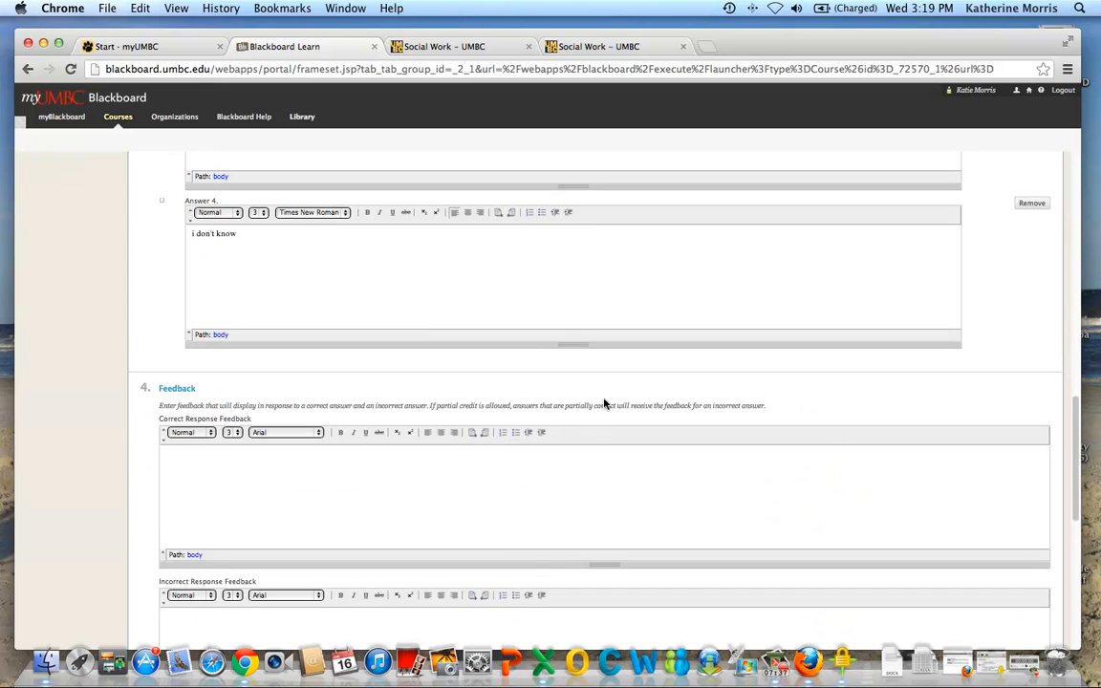
scroll(604, 404, down, 8)
scroll(603, 402, down, 3)
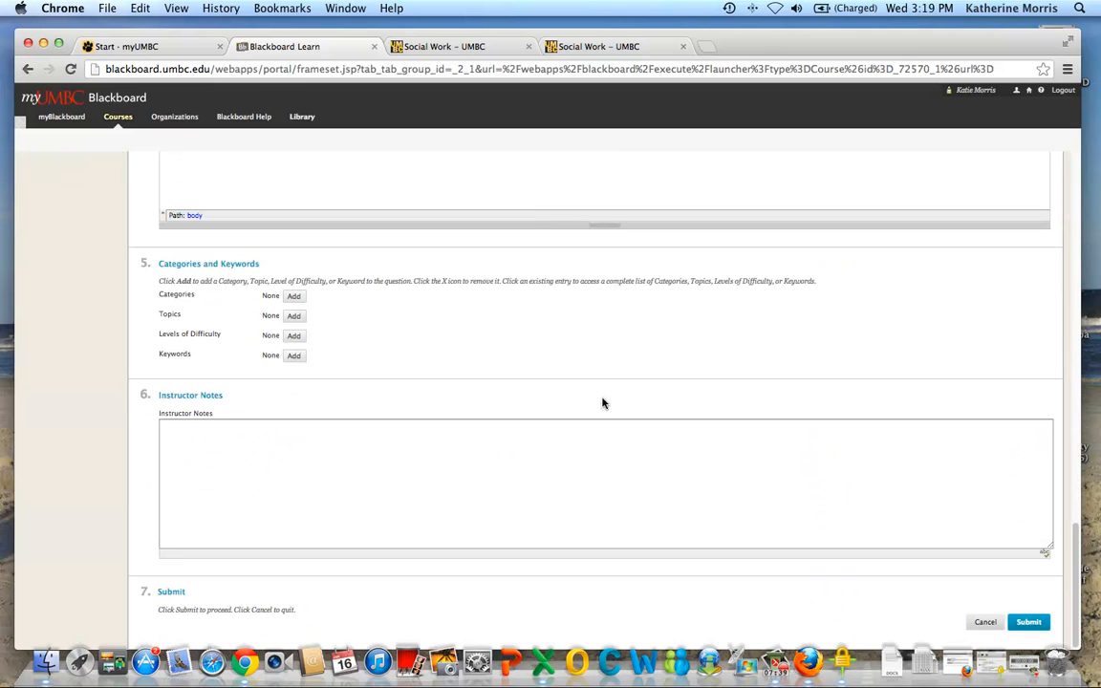
Enter "qeustion 1" as the question text of the Multiple Answer question and submit the question.
click(1027, 622)
click(659, 237)
scroll(644, 250, up, 20)
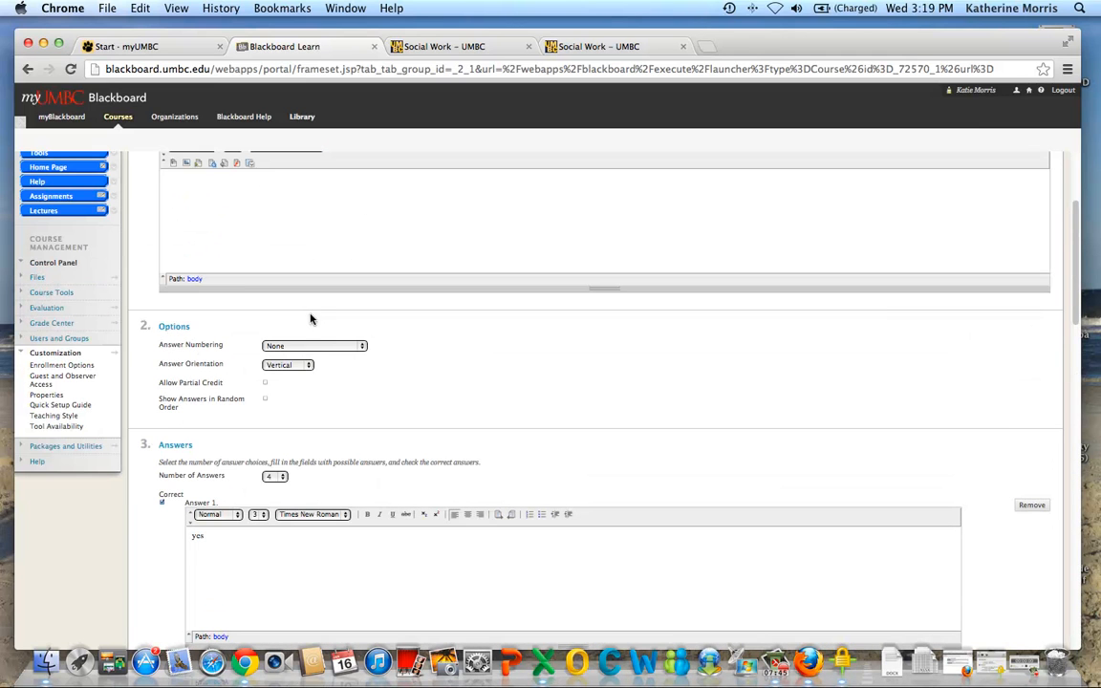
click(215, 206)
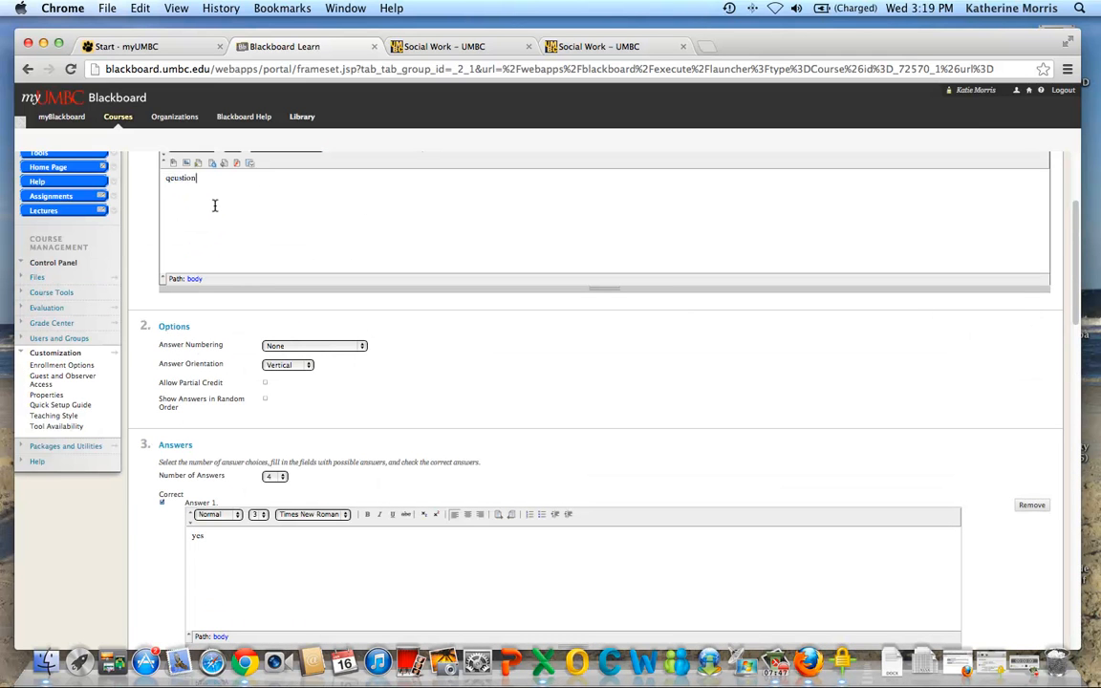
scroll(959, 570, down, 20)
click(1029, 622)
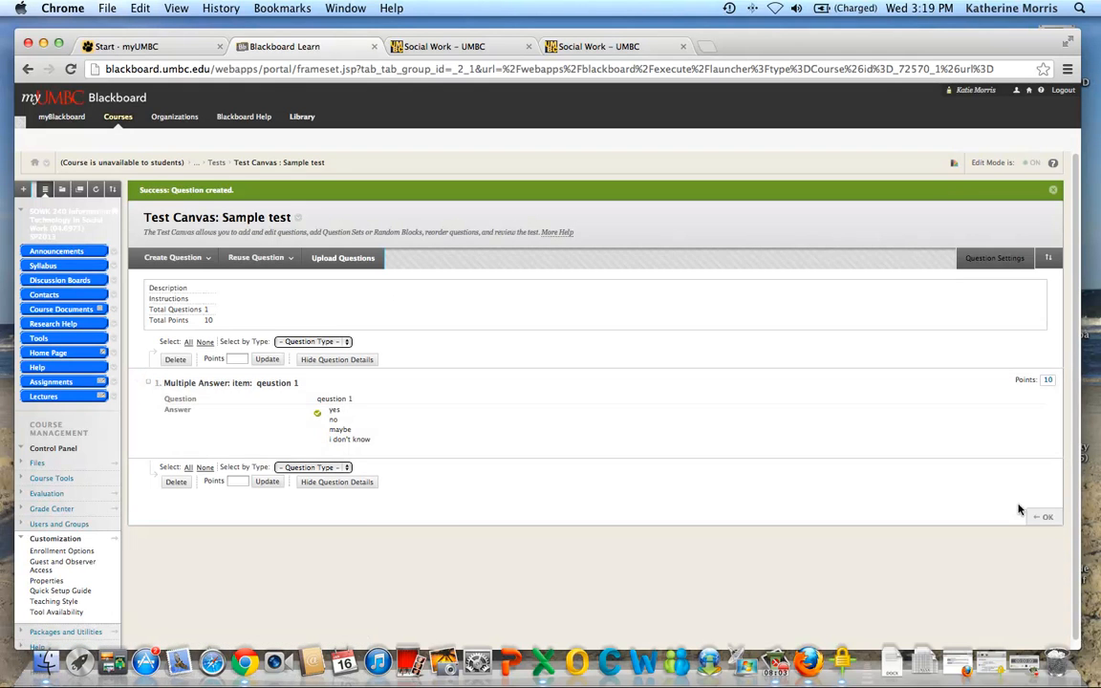
Deploy Sample test to the Assignments area, set it to open in a new window, and make its link available.
click(1040, 518)
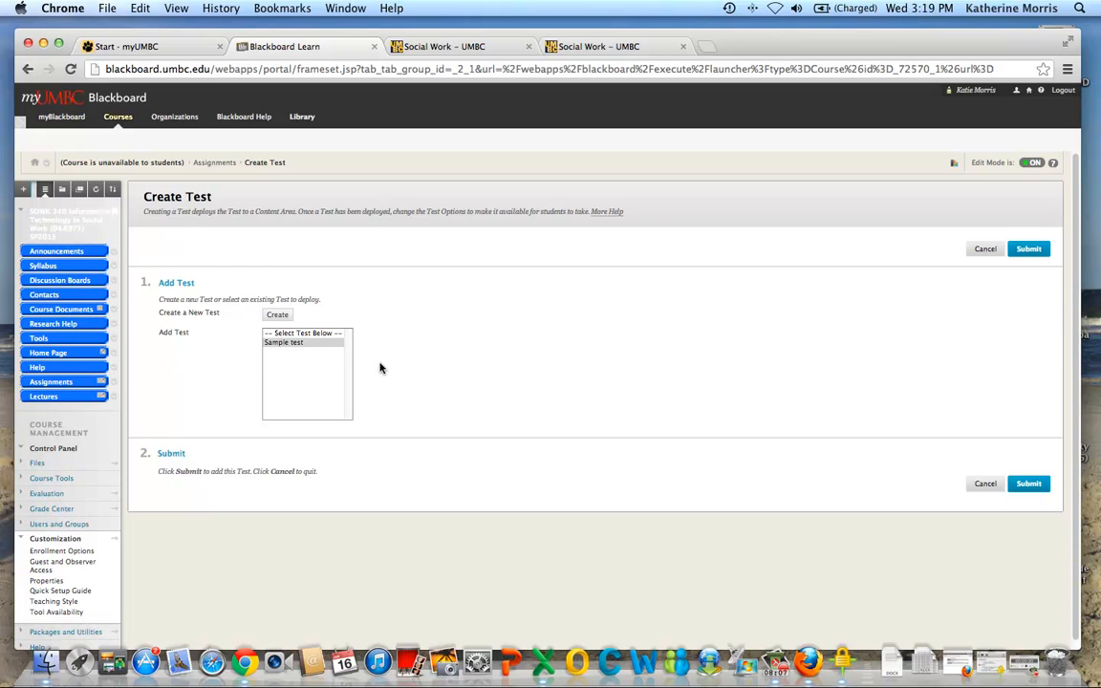
click(1037, 486)
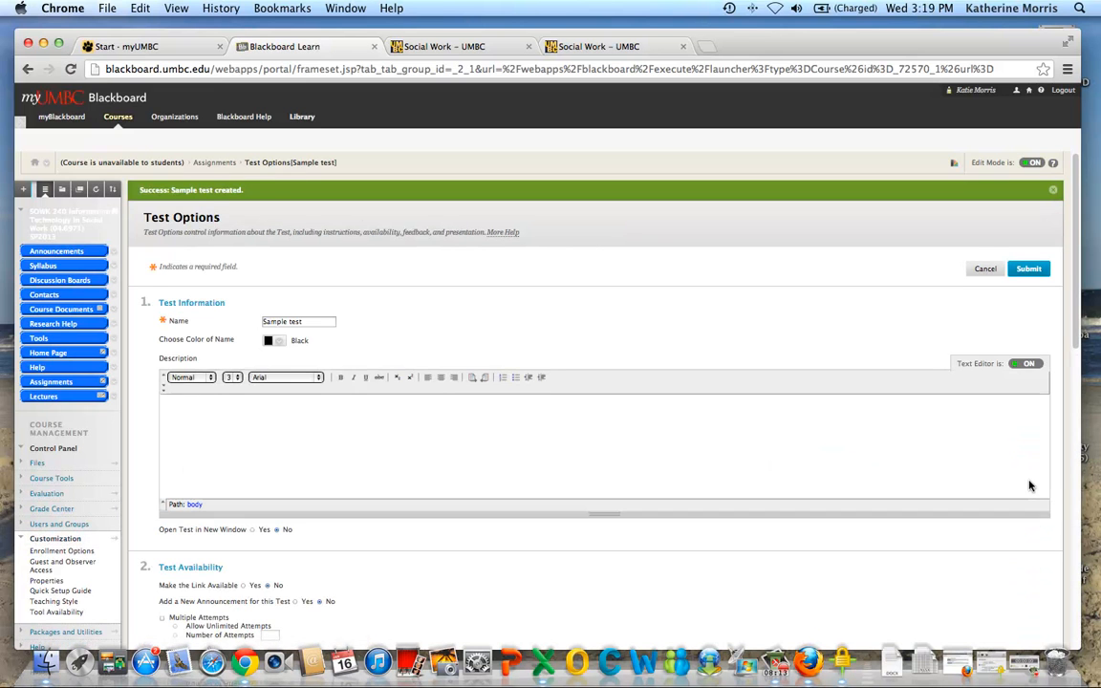
scroll(545, 462, down, 3)
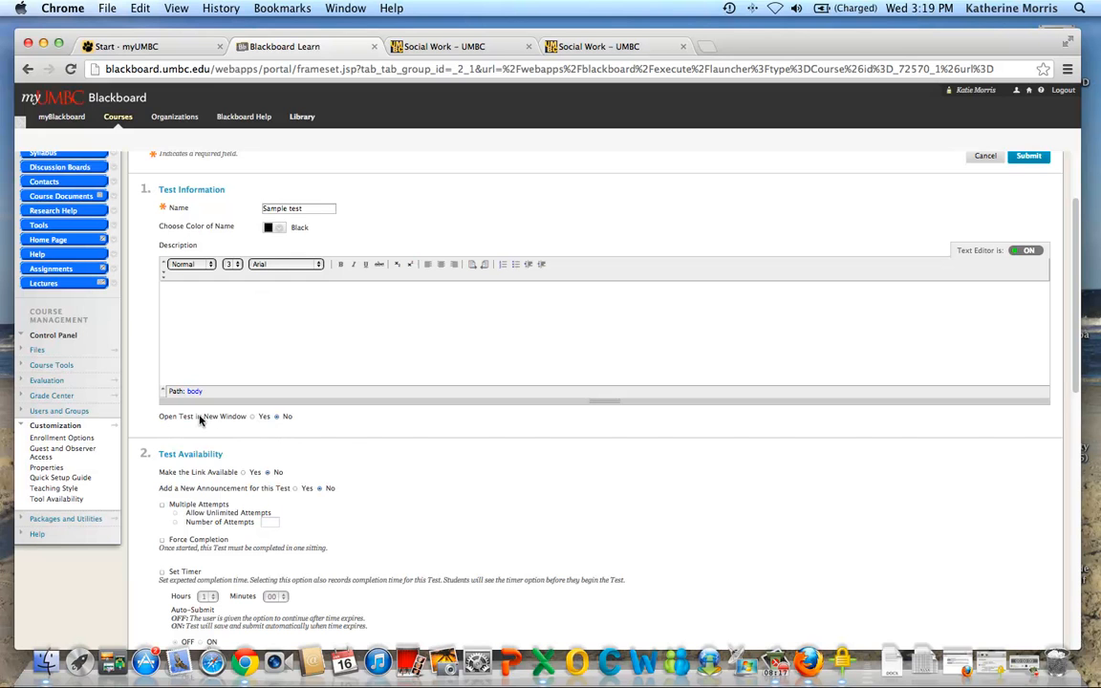
click(253, 417)
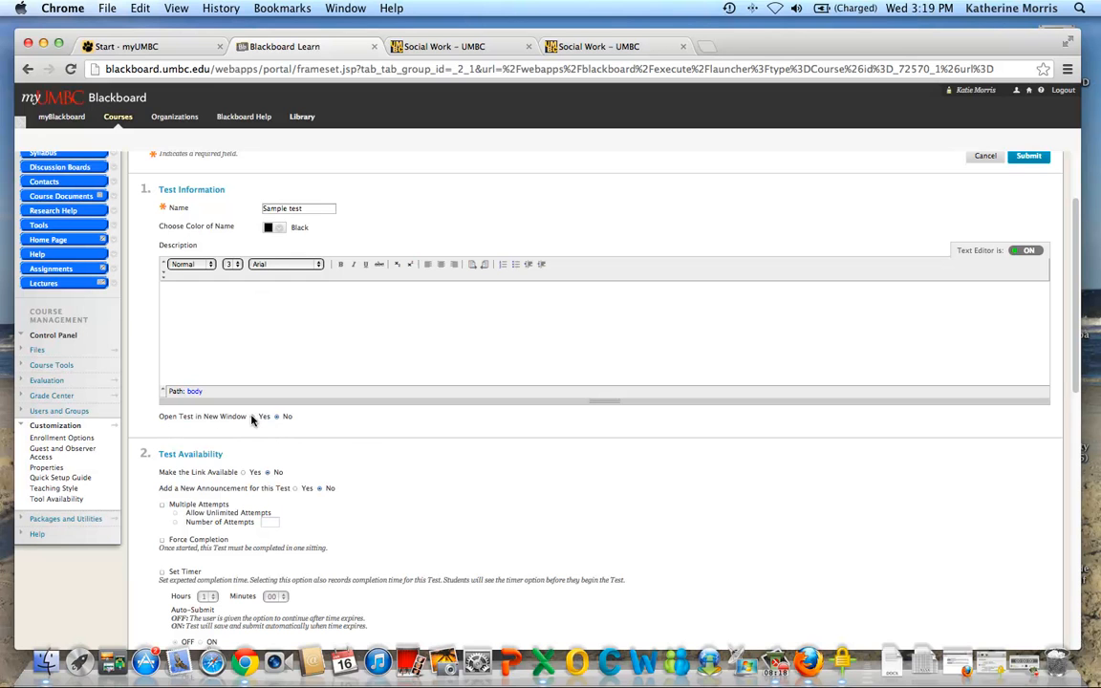
click(245, 473)
Enable a due date for Sample test and set it to 01/18/2013.
scroll(373, 470, down, 4)
scroll(446, 463, down, 2)
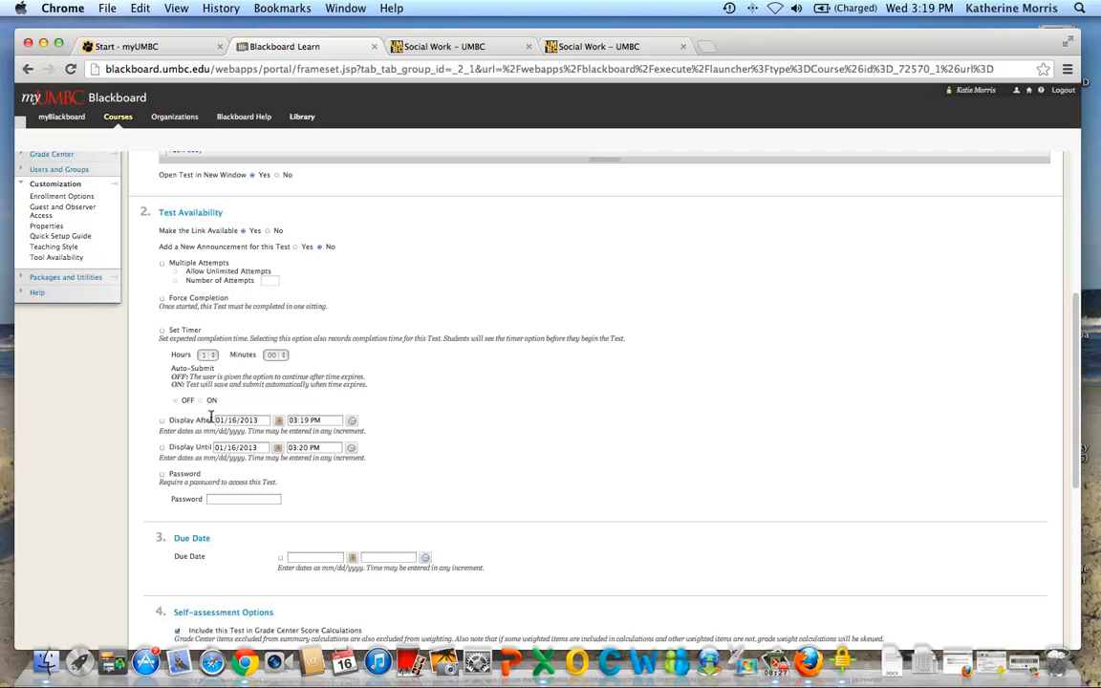
scroll(610, 504, down, 2)
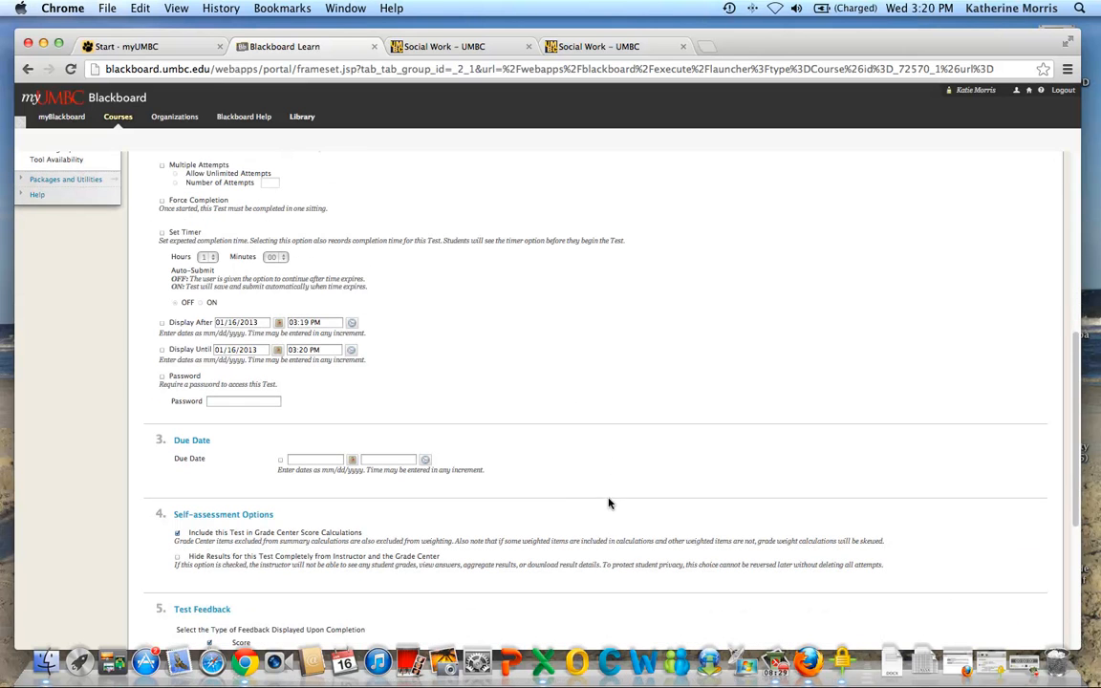
click(280, 462)
click(352, 460)
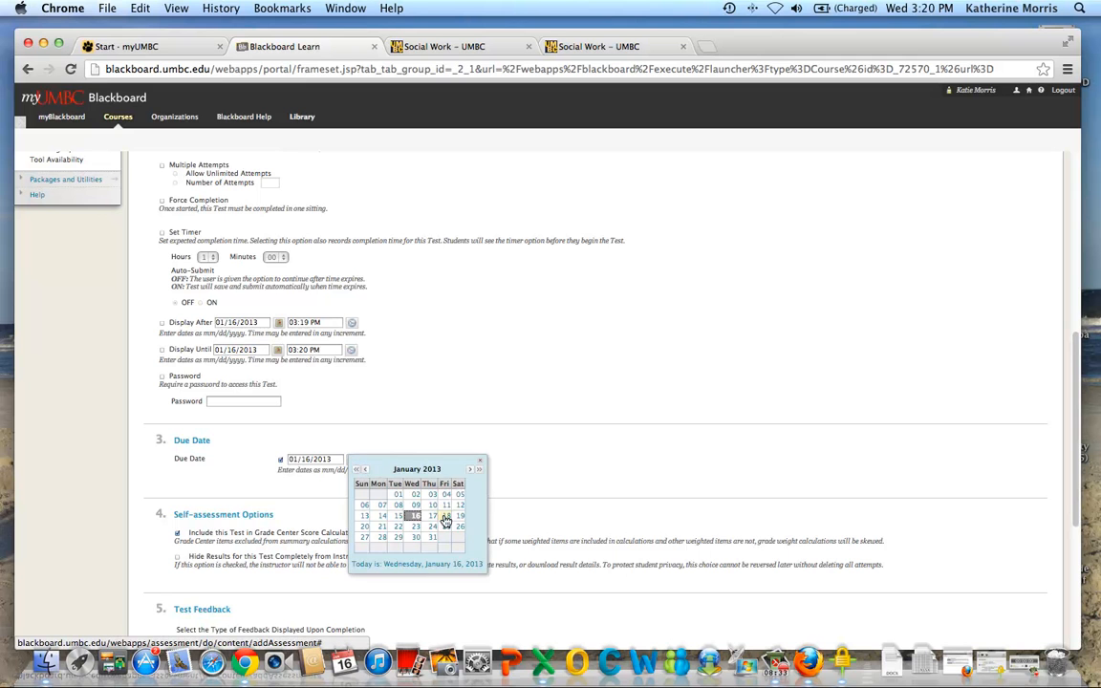
click(446, 515)
Set Sample test to present questions One at a Time with Randomize Questions enabled, and submit the test options.
scroll(741, 456, down, 3)
scroll(741, 456, down, 2)
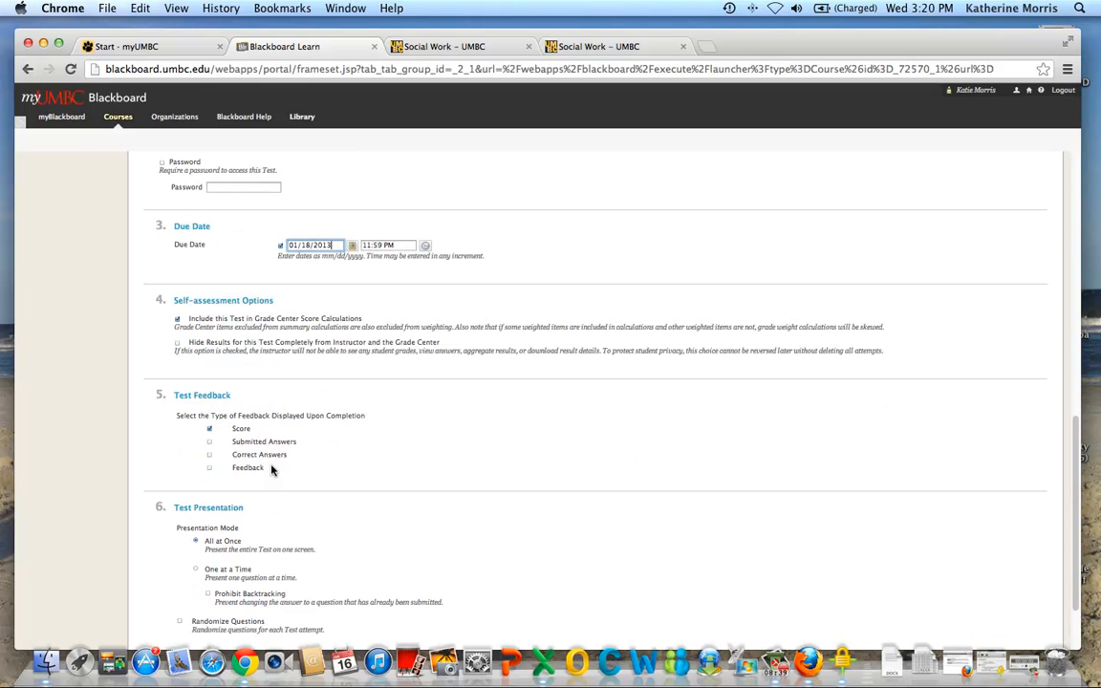
scroll(452, 486, down, 2)
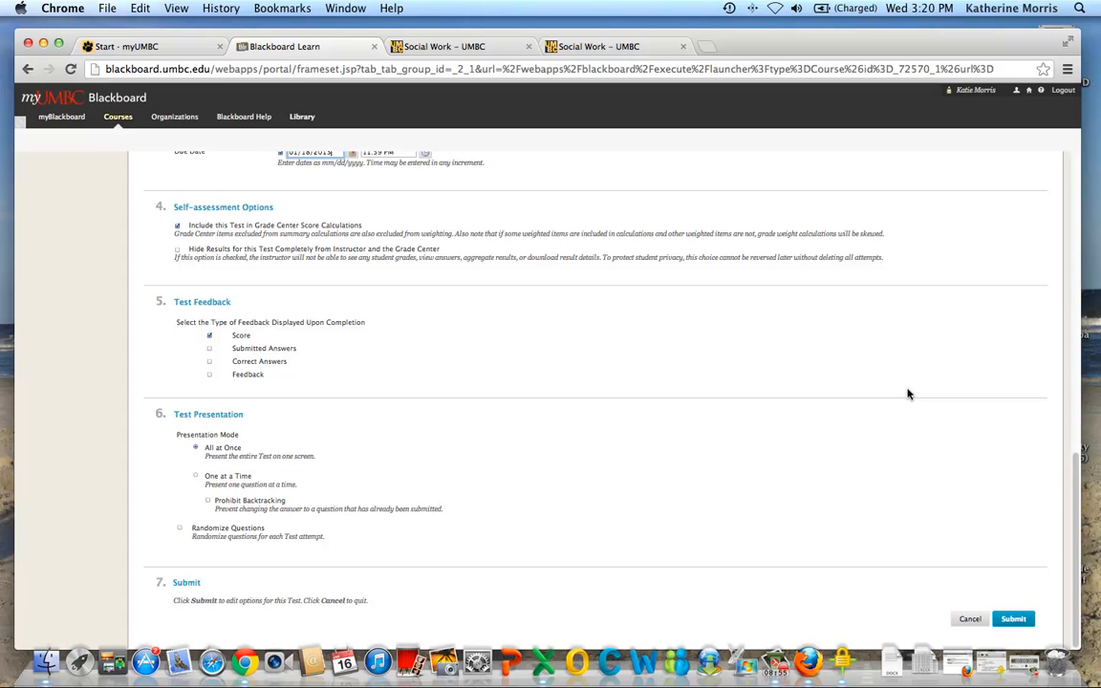
click(196, 479)
click(179, 527)
click(1015, 620)
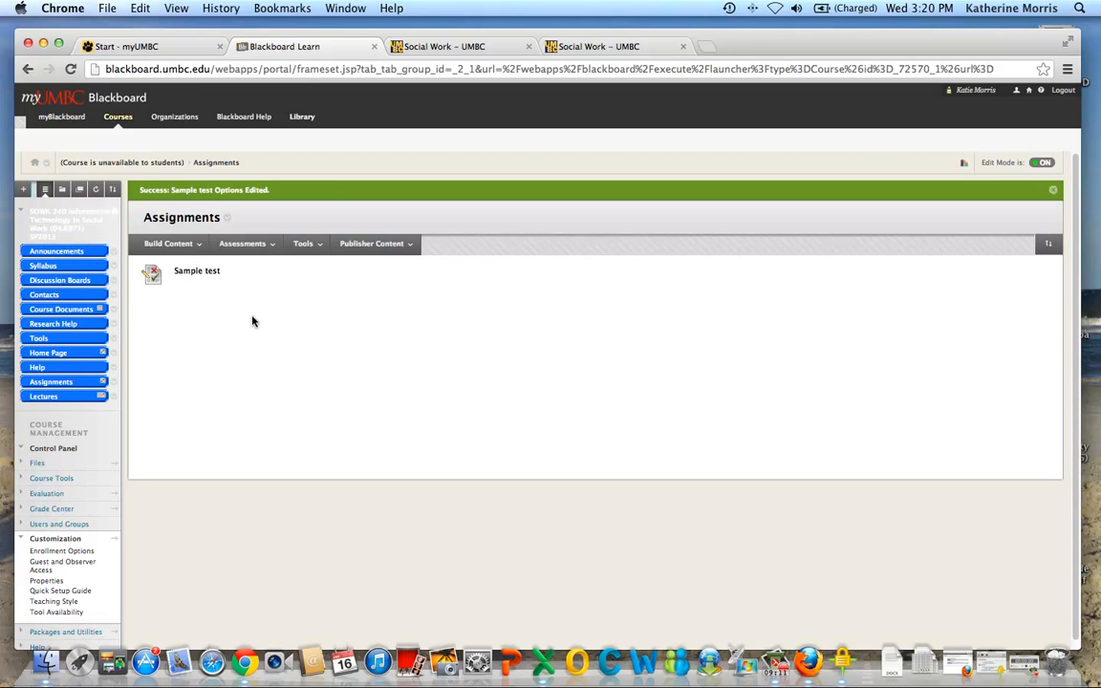
Preview Sample test by beginning it, choosing the answer no, and confirming the submission.
click(190, 273)
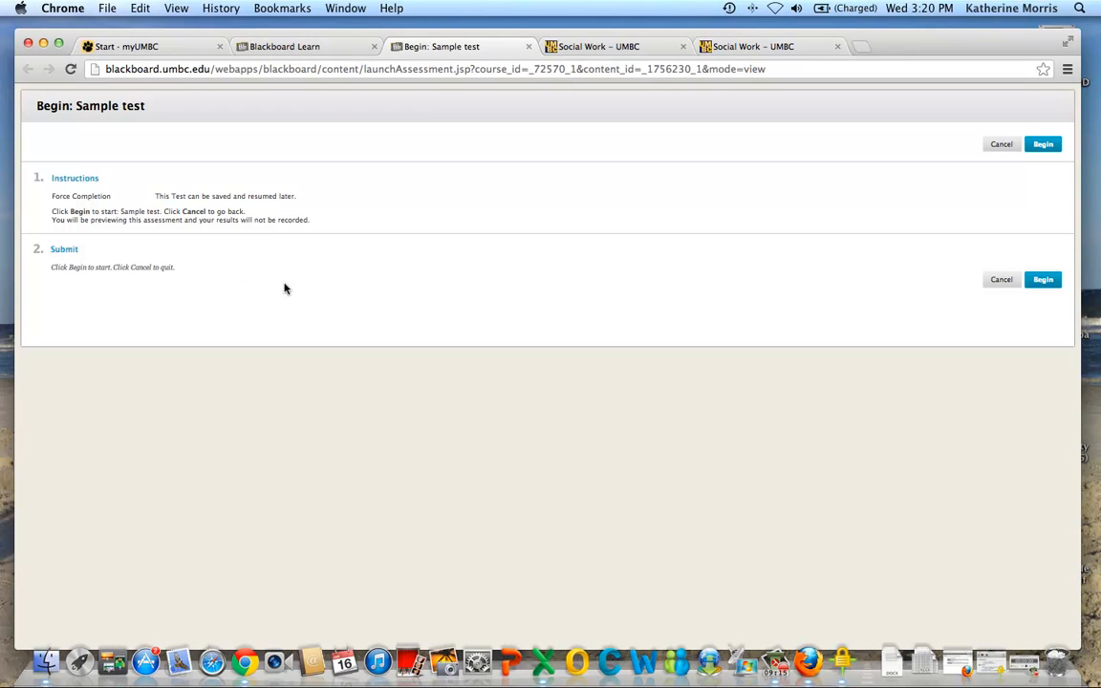
click(1043, 279)
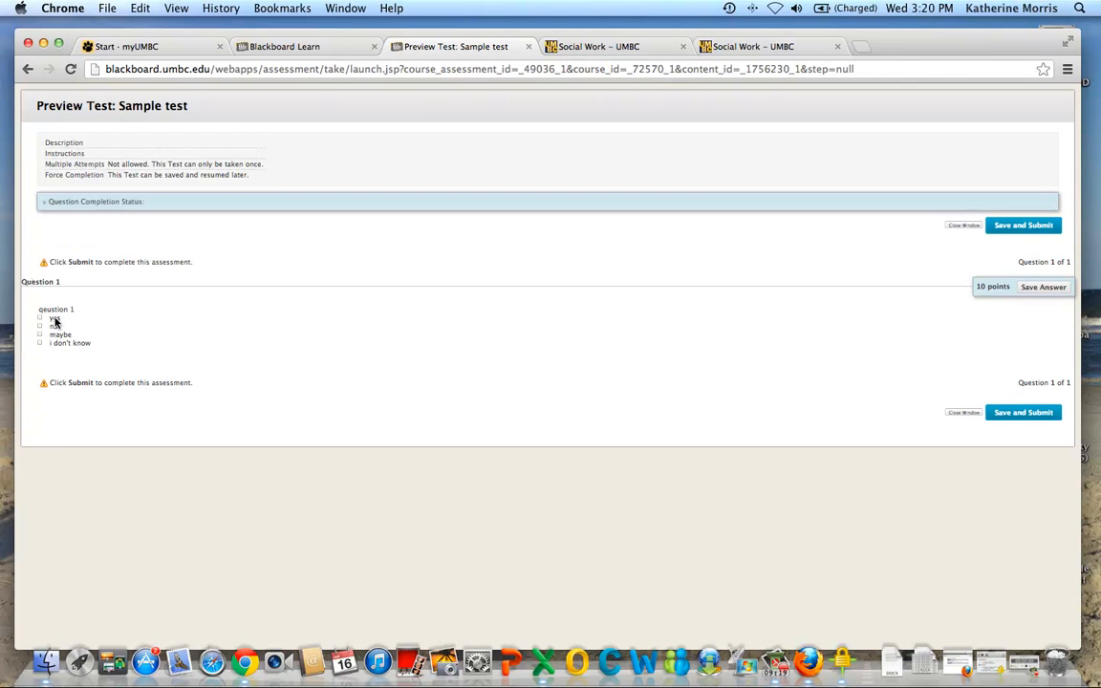
click(40, 327)
click(1033, 413)
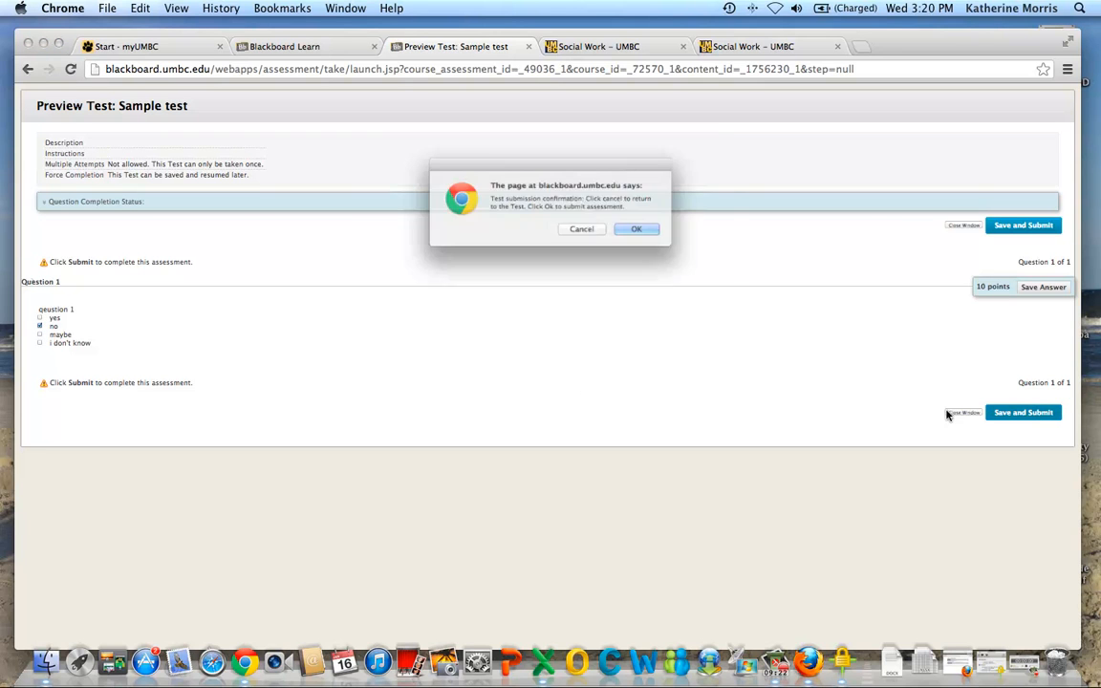
click(665, 238)
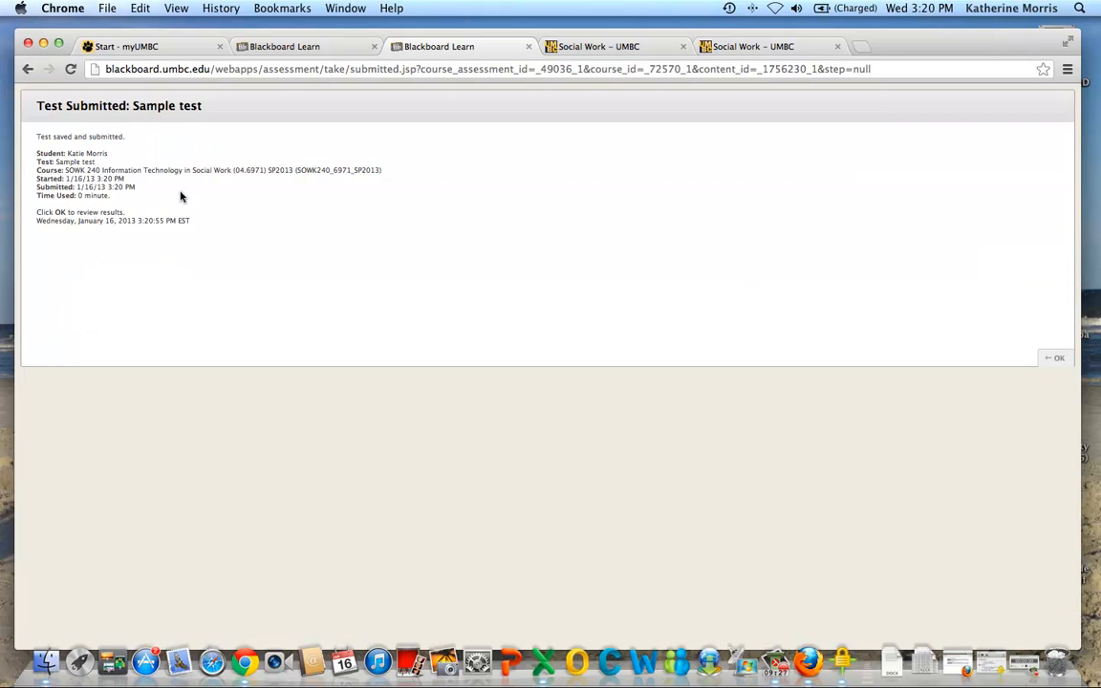
Return to the course's Assignments area and create an assignment named Final Paper.
click(316, 46)
click(256, 239)
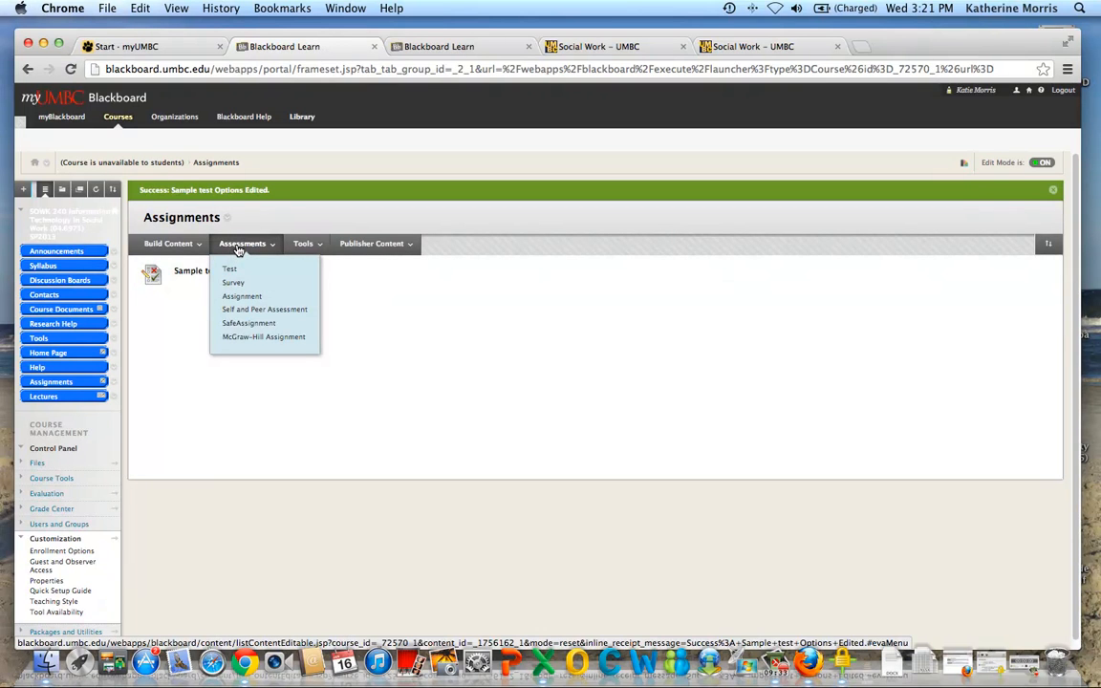
click(236, 300)
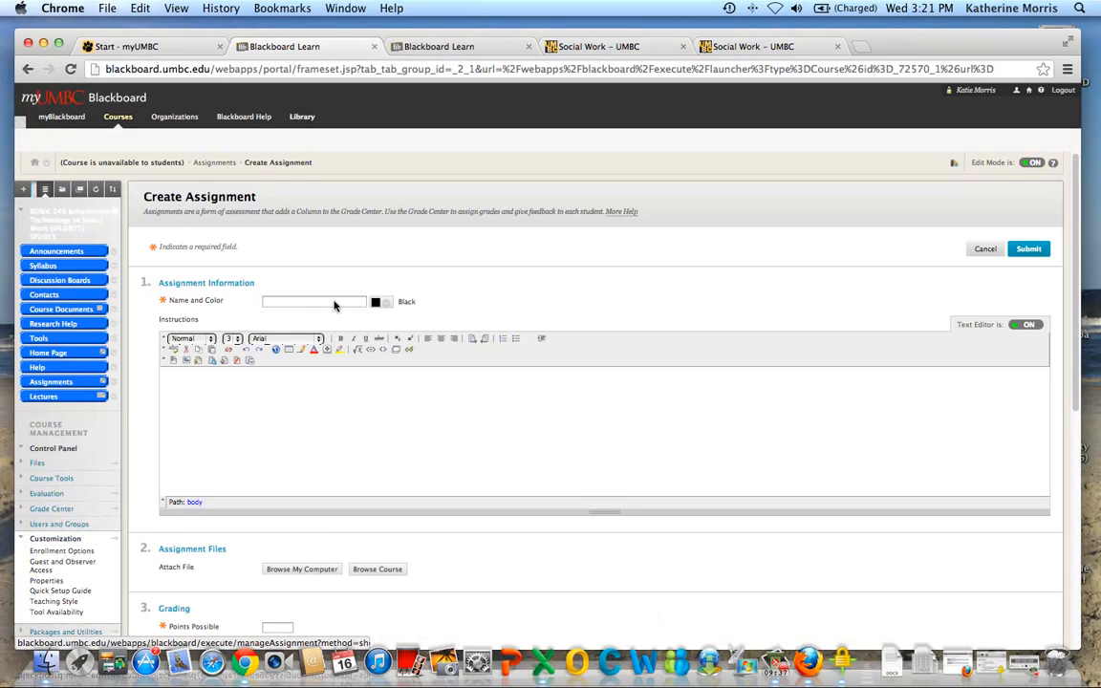
click(307, 304)
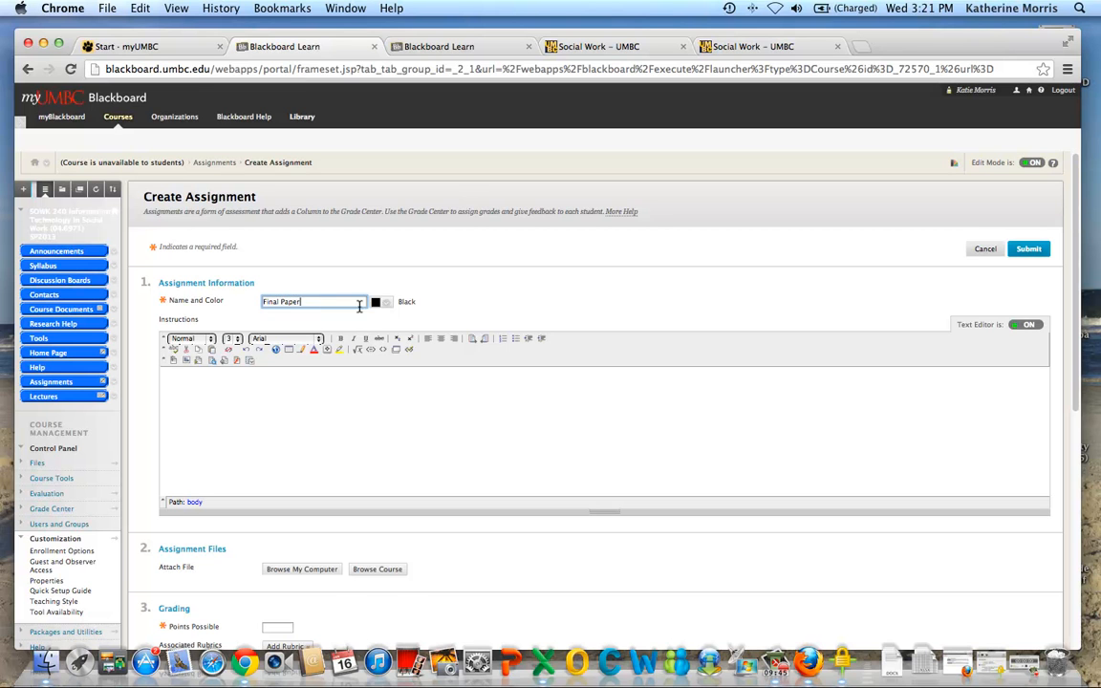
Set the Final Paper assignment's points possible to 25 and review the rubric and availability options.
scroll(227, 300, down, 5)
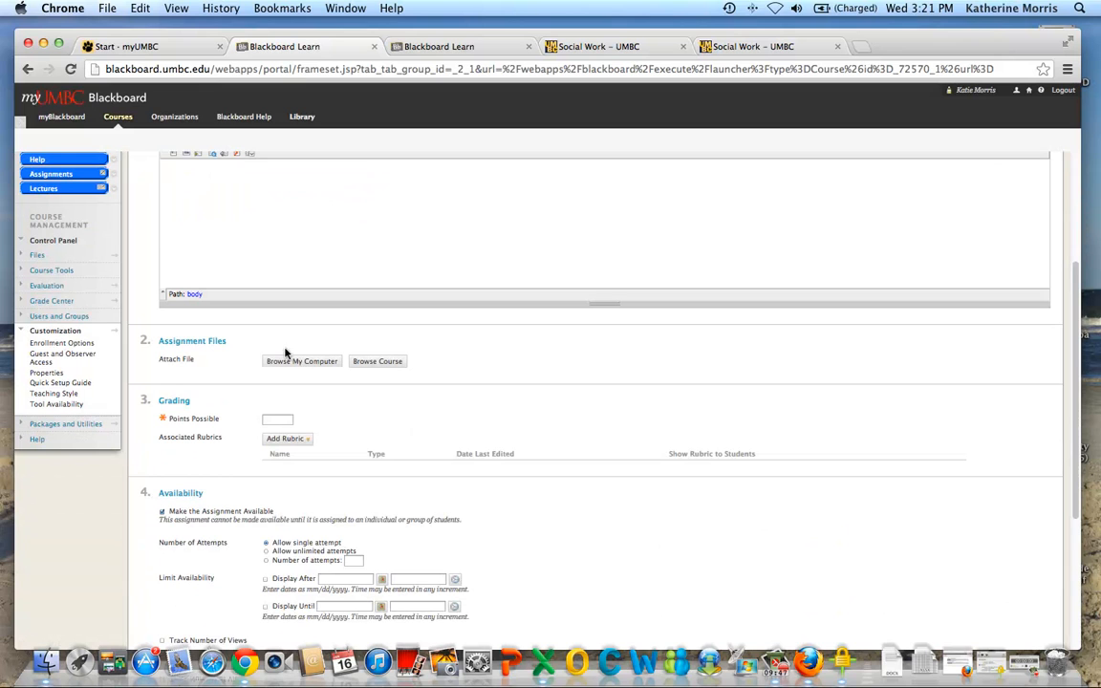
click(270, 419)
text(25)
click(279, 439)
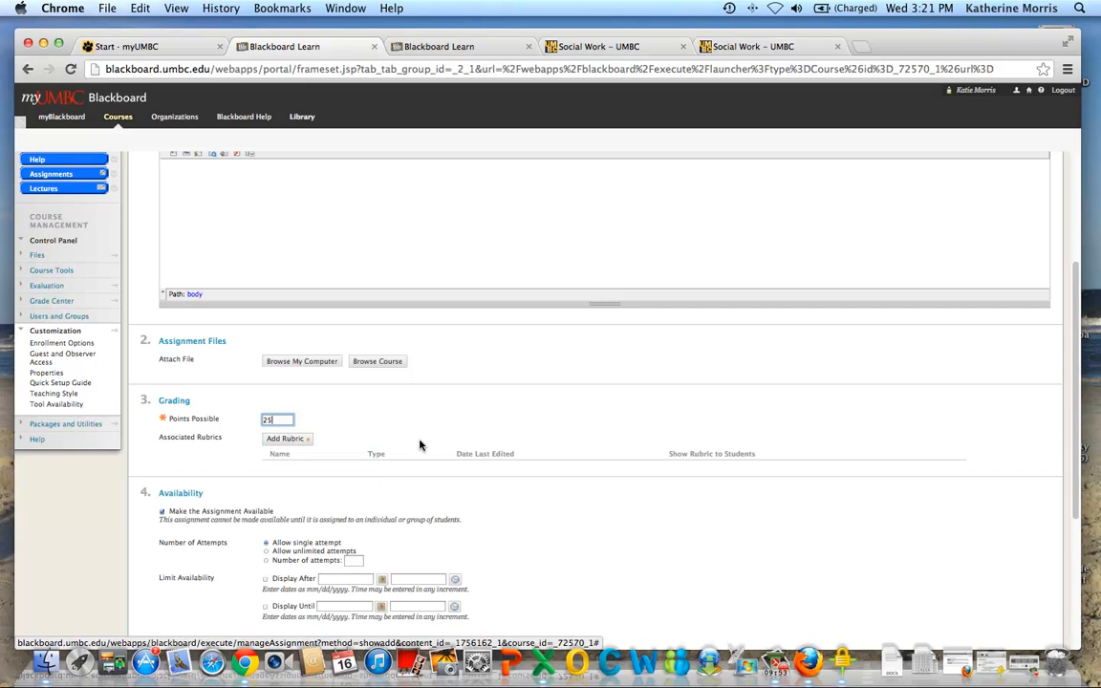
scroll(495, 411, down, 2)
scroll(495, 411, down, 5)
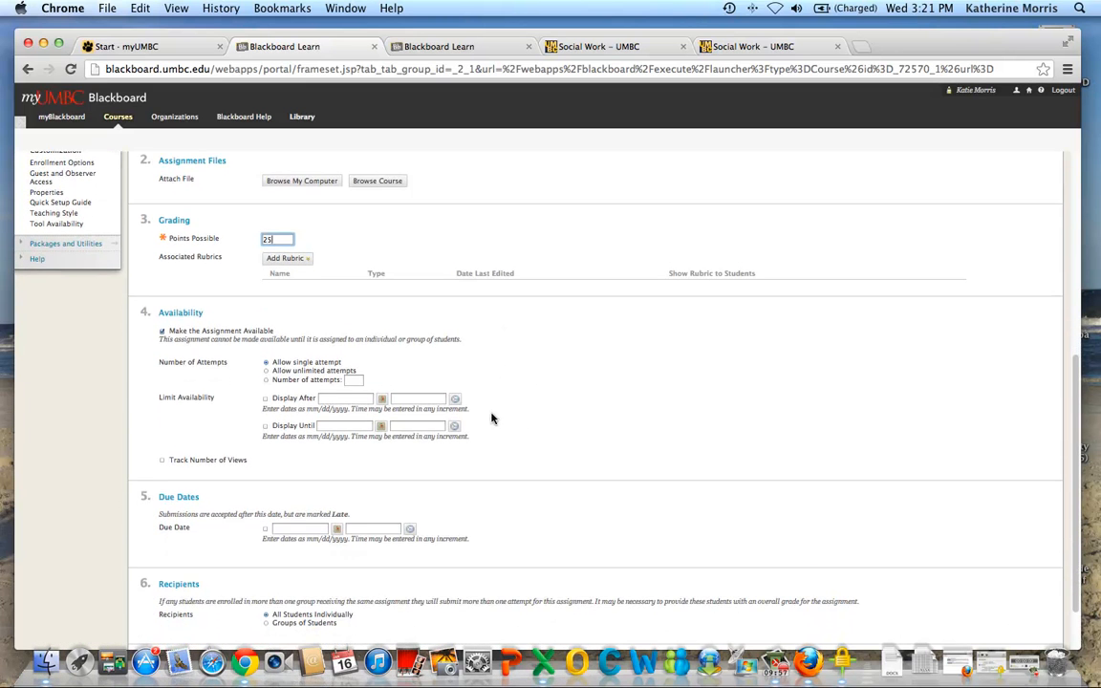
scroll(495, 415, down, 2)
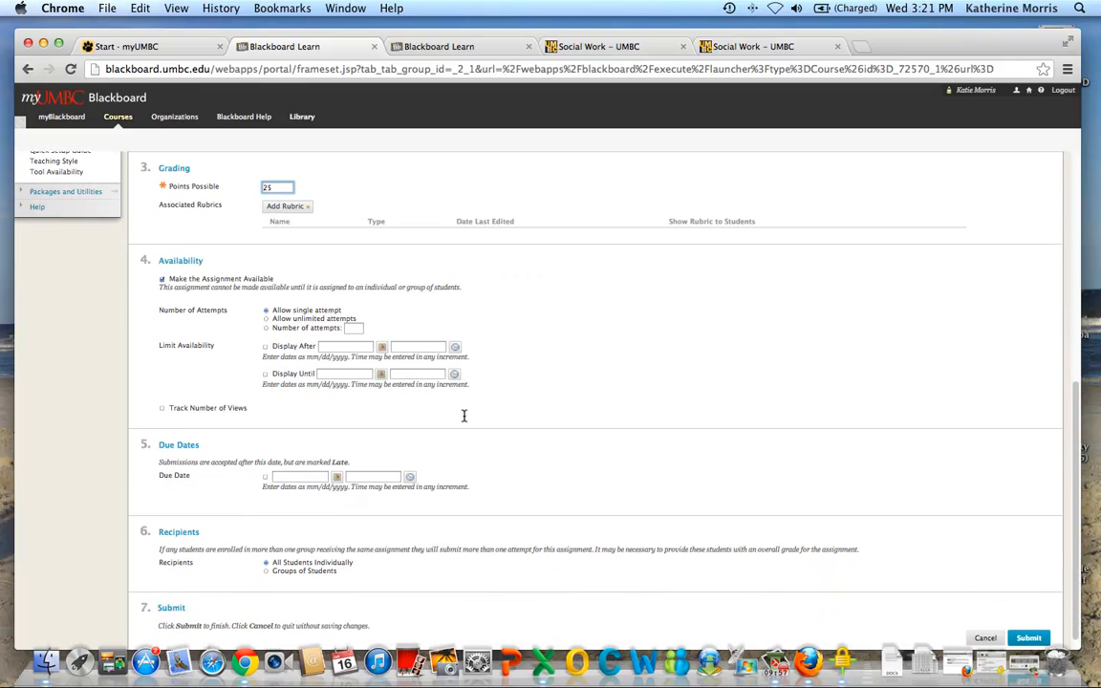
Enable a due date of 01/18/2013 for the Final Paper assignment and submit it.
click(265, 476)
click(338, 480)
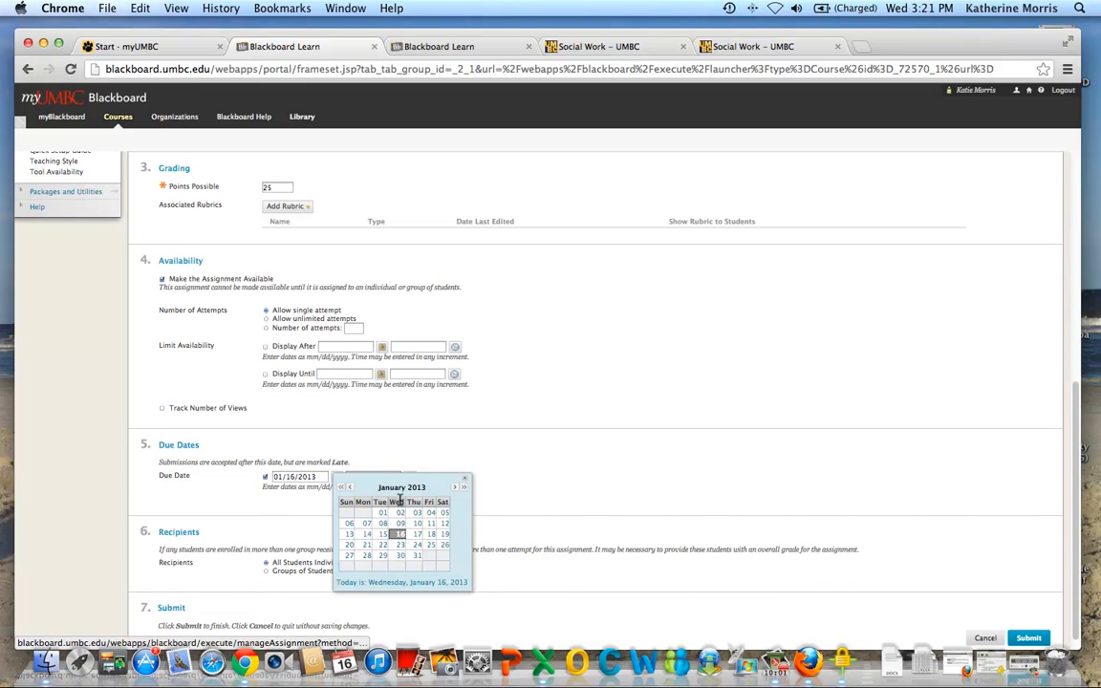
click(431, 501)
scroll(674, 508, down, 1)
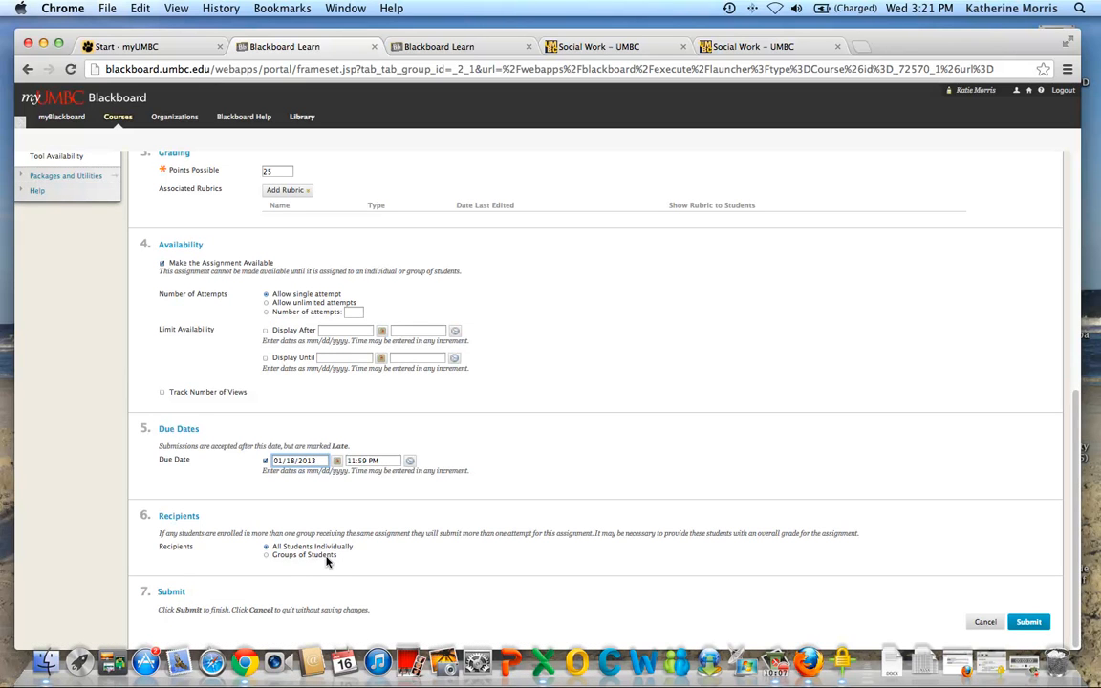
click(1031, 623)
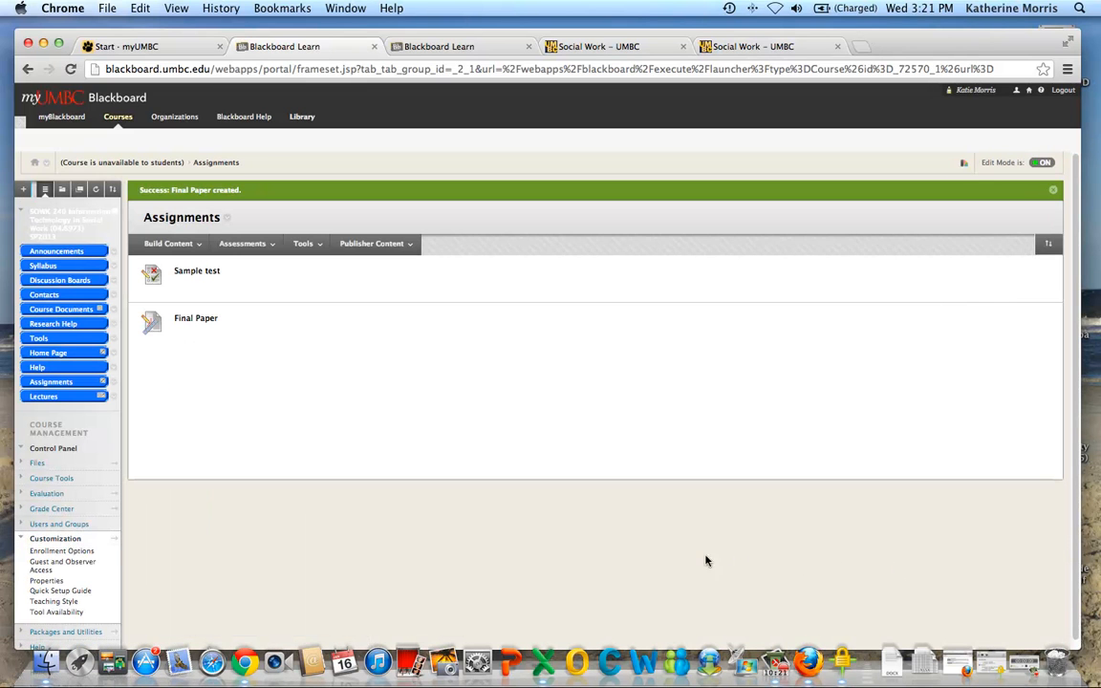
Preview the Final Paper submission page, check the computer file attachment option, and cancel without submitting.
click(188, 321)
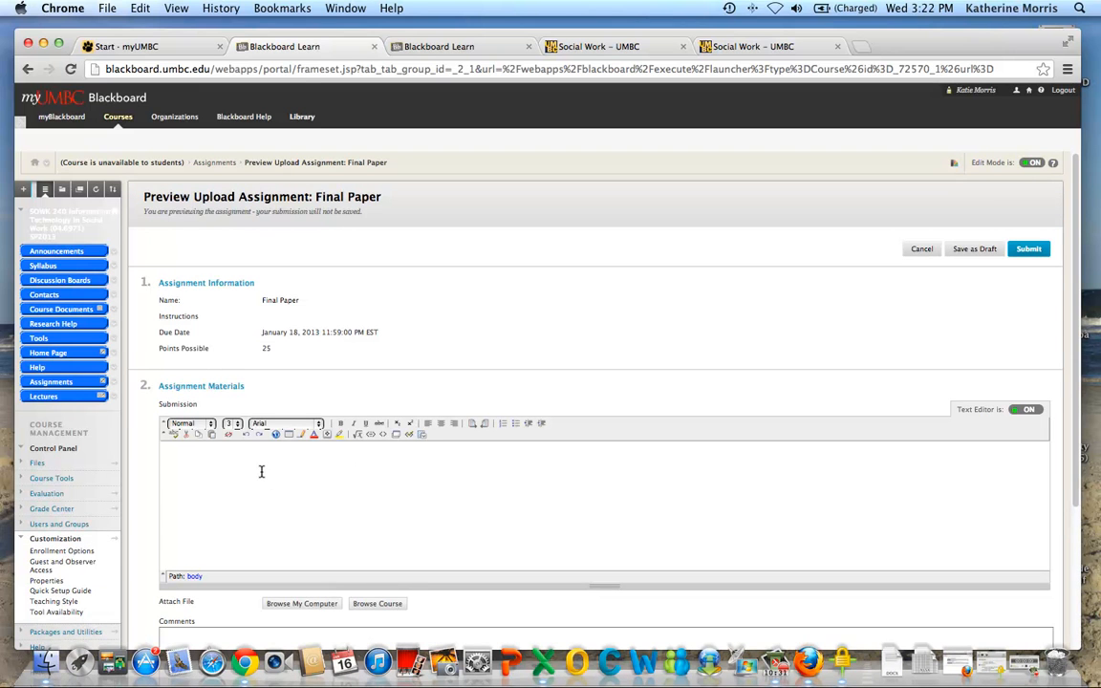
scroll(261, 472, down, 5)
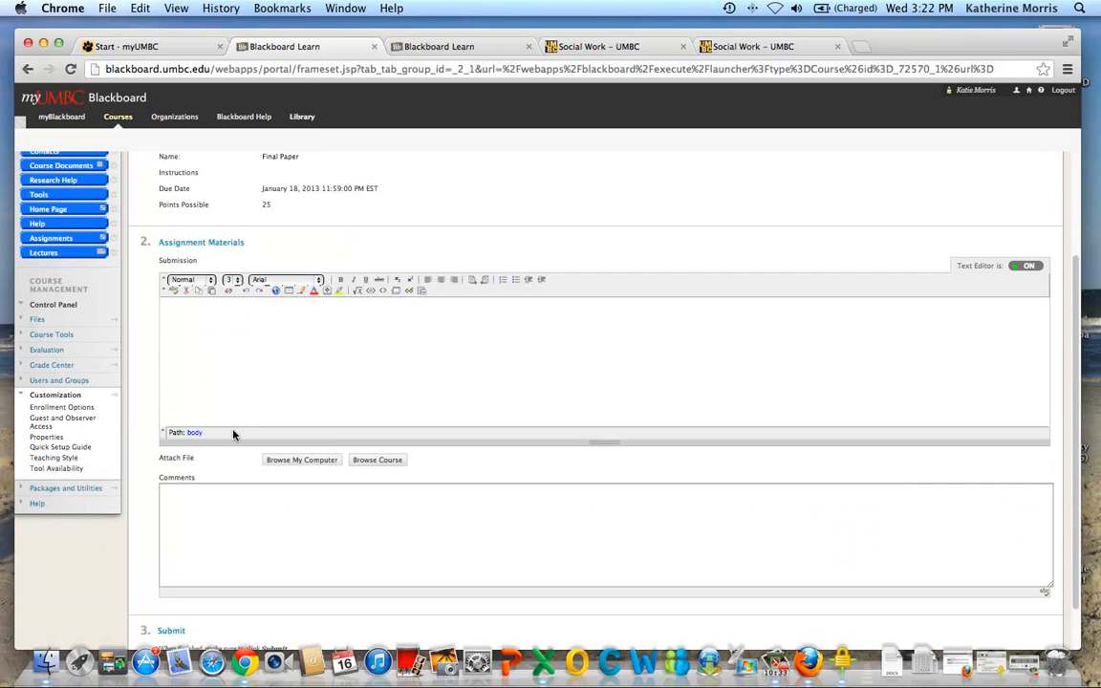
scroll(253, 349, down, 2)
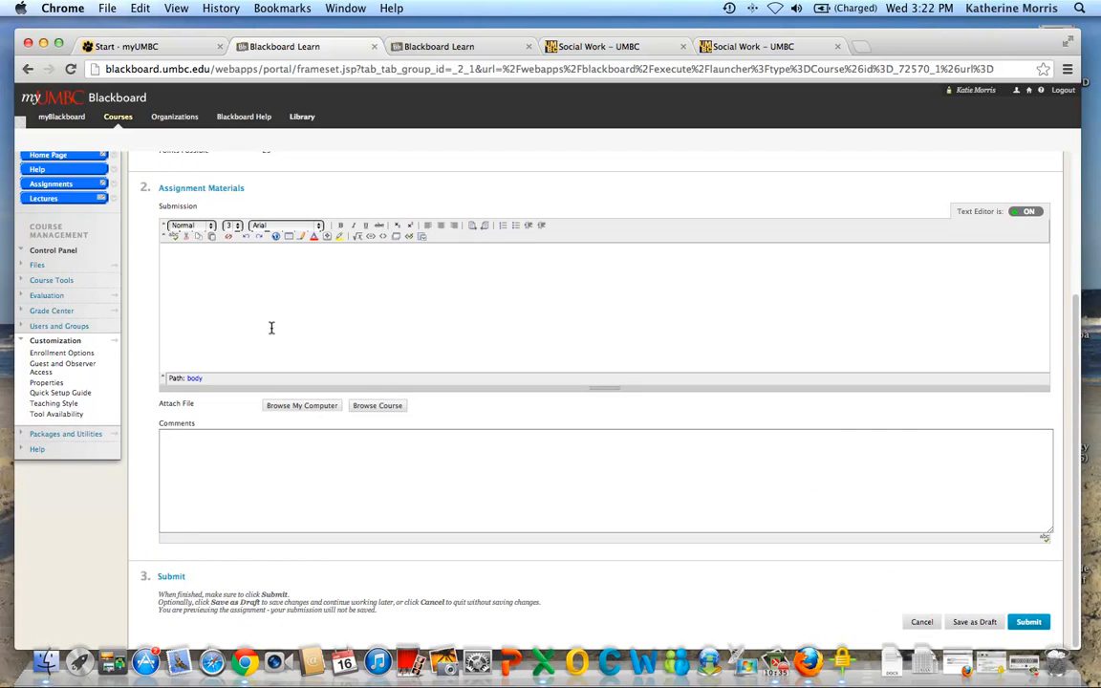
click(298, 406)
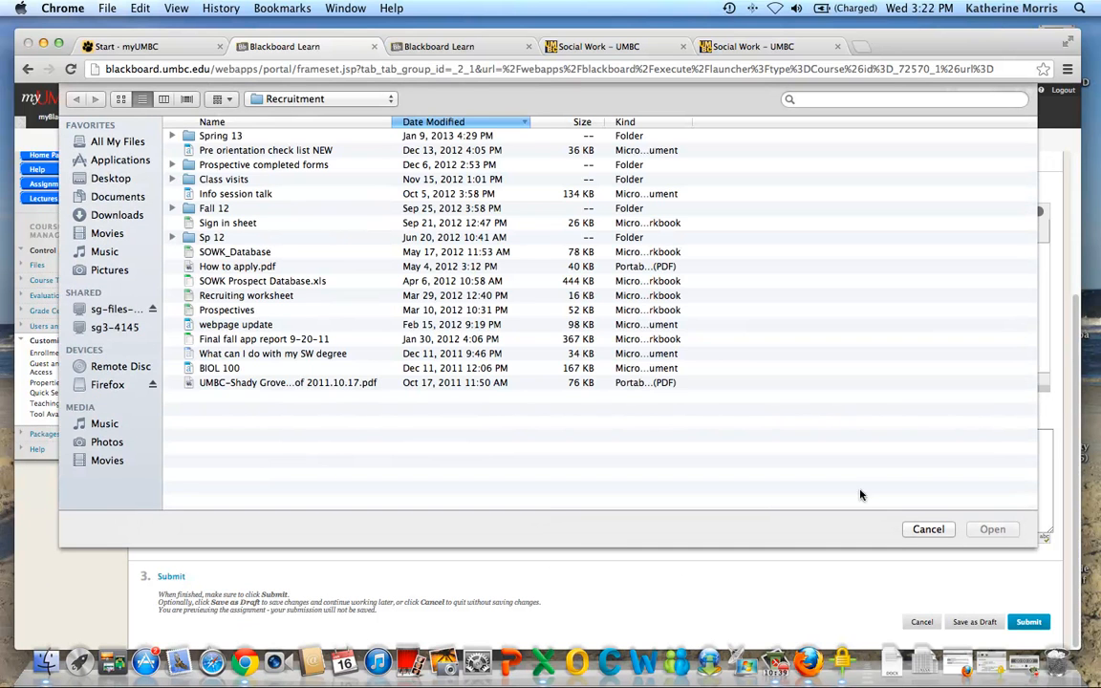
click(926, 529)
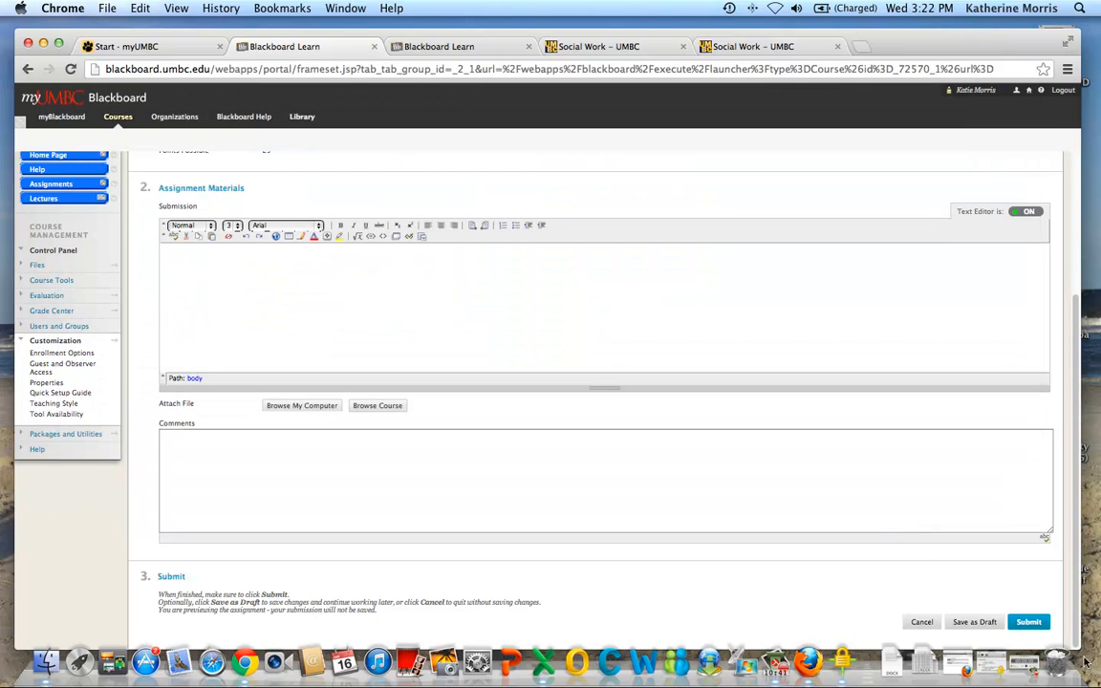
click(922, 622)
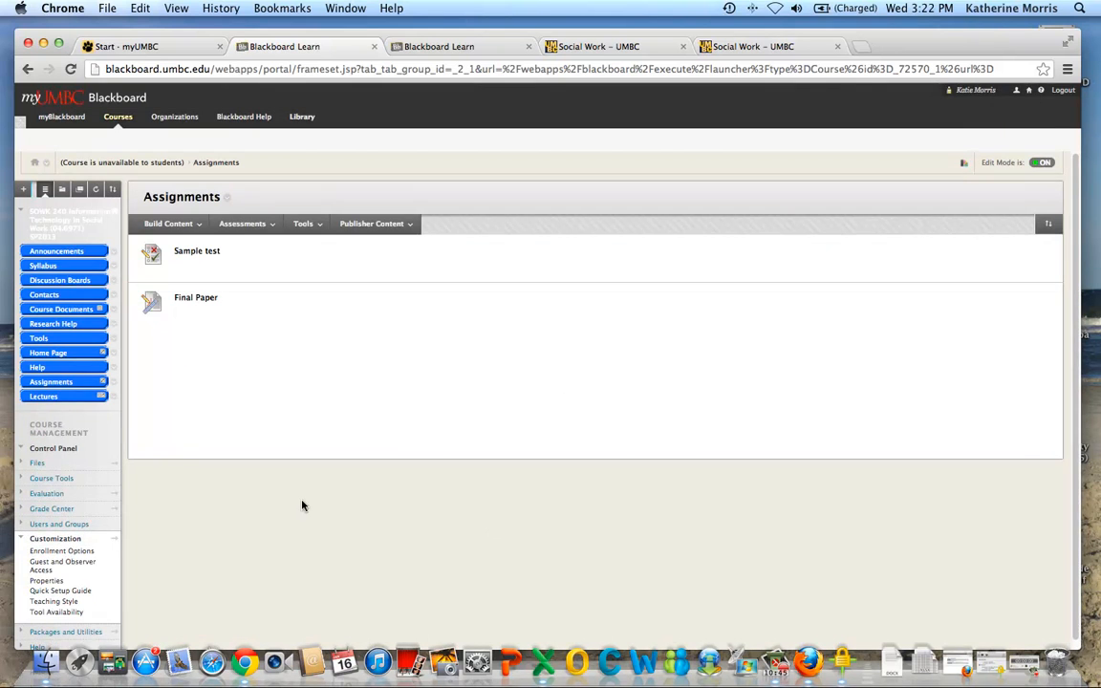
Collapse the Customization section and open the Full Grade Center for the course.
scroll(265, 415, down, 1)
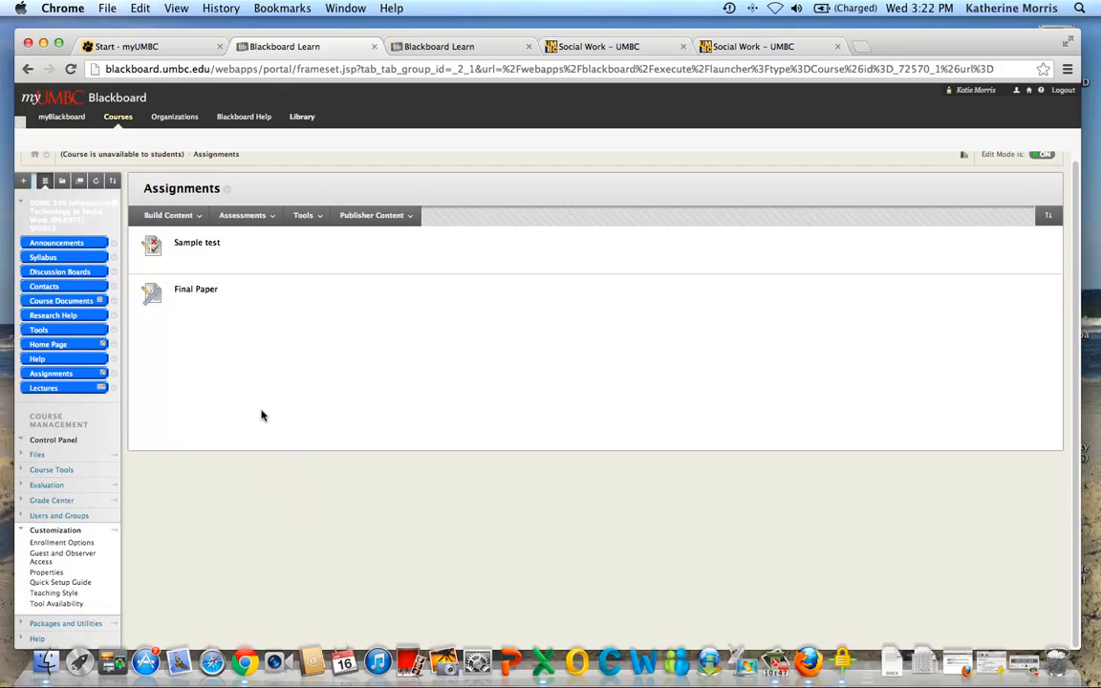
scroll(261, 415, up, 1)
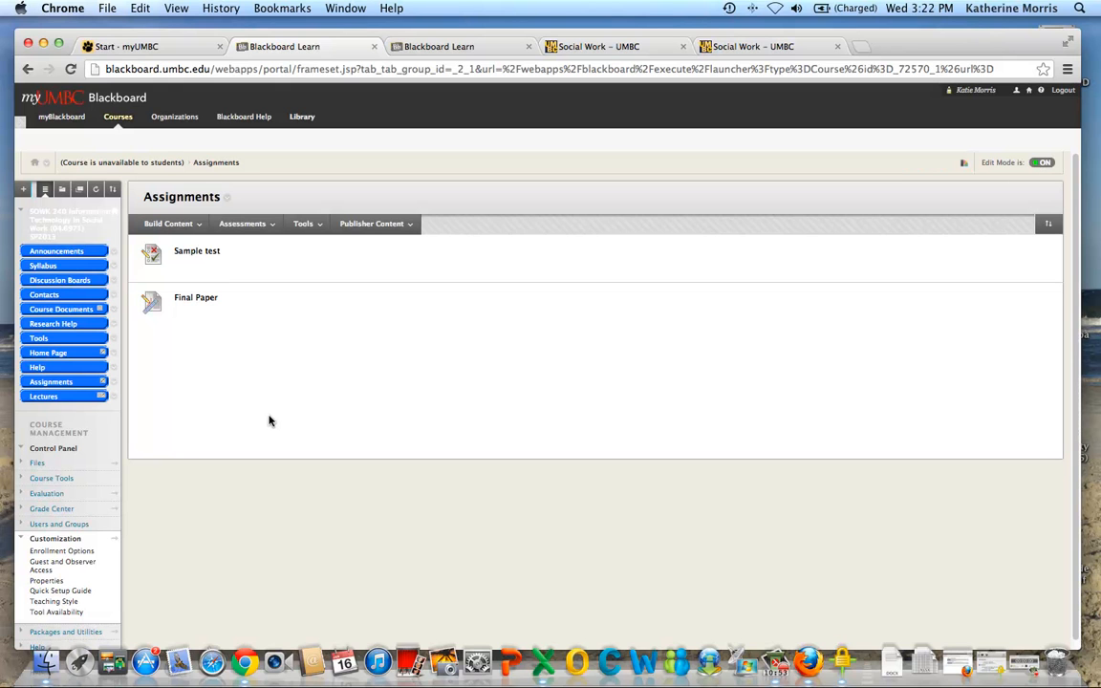
scroll(172, 427, down, 1)
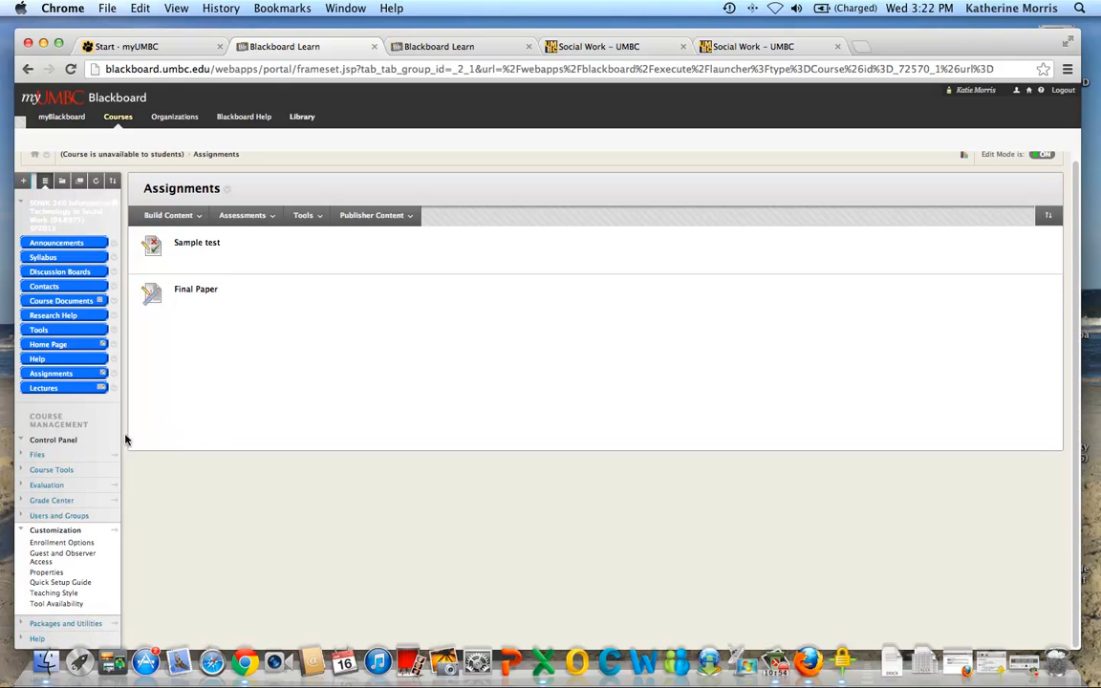
click(21, 531)
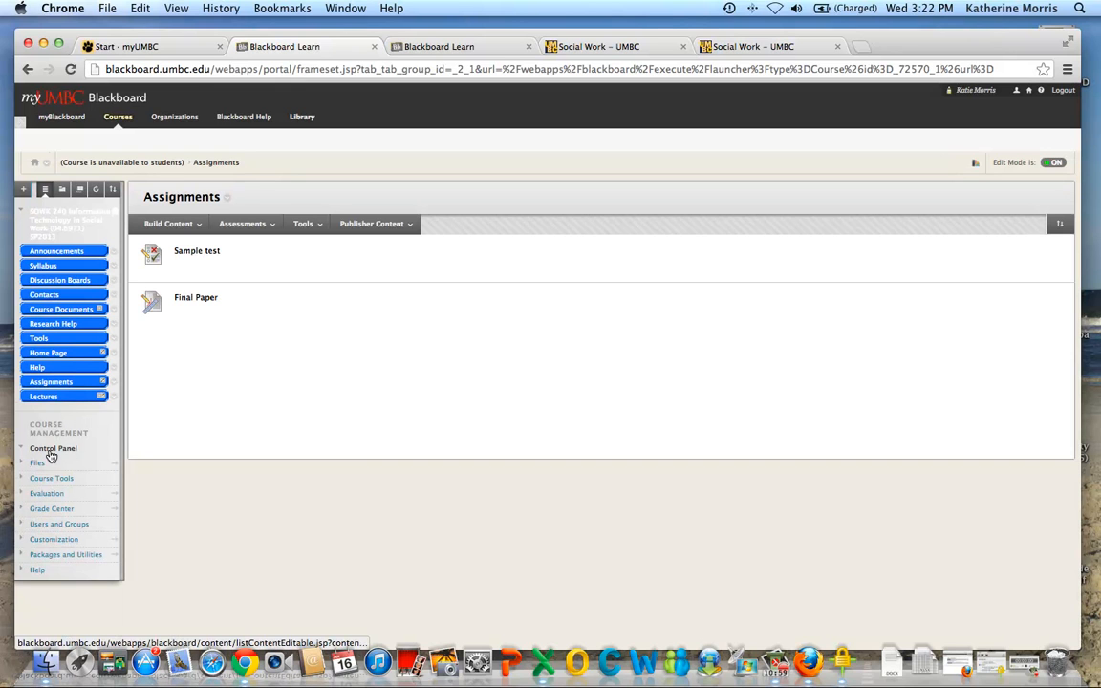
click(40, 509)
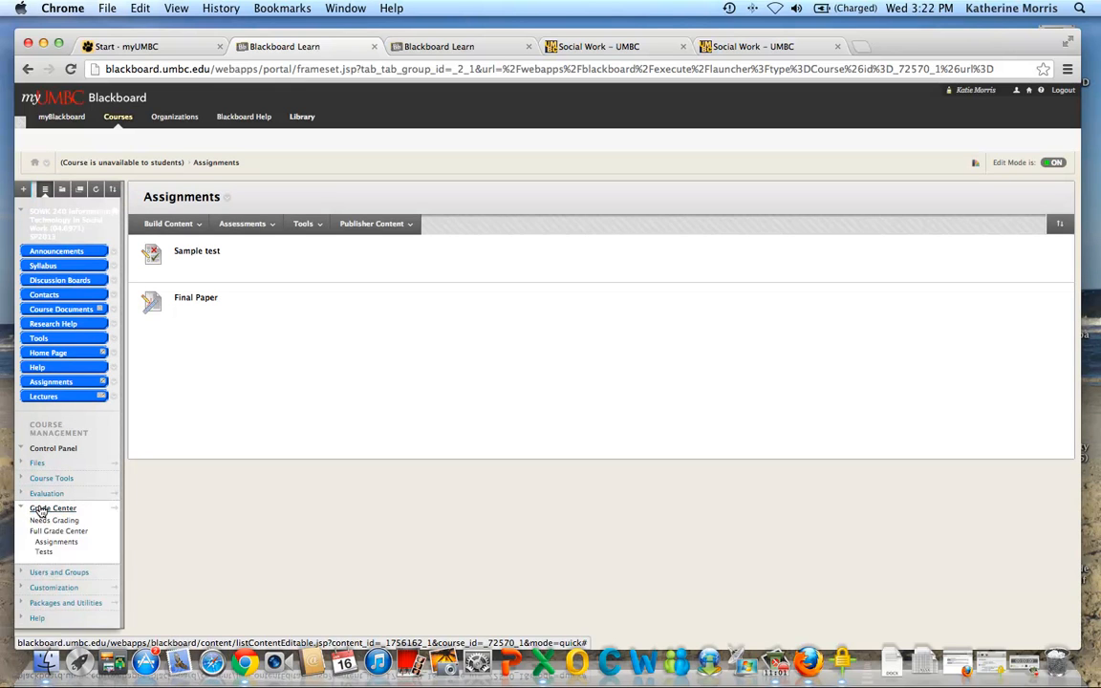
click(59, 532)
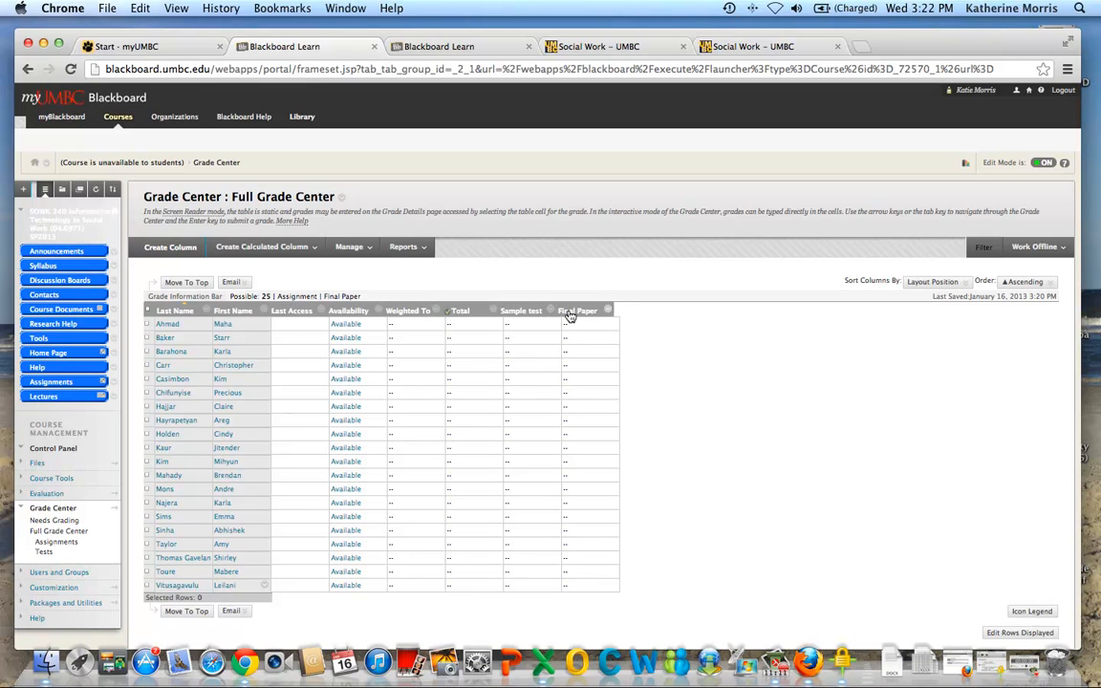
View the quick column information for the Total column in the Full Grade Center and close it.
click(495, 313)
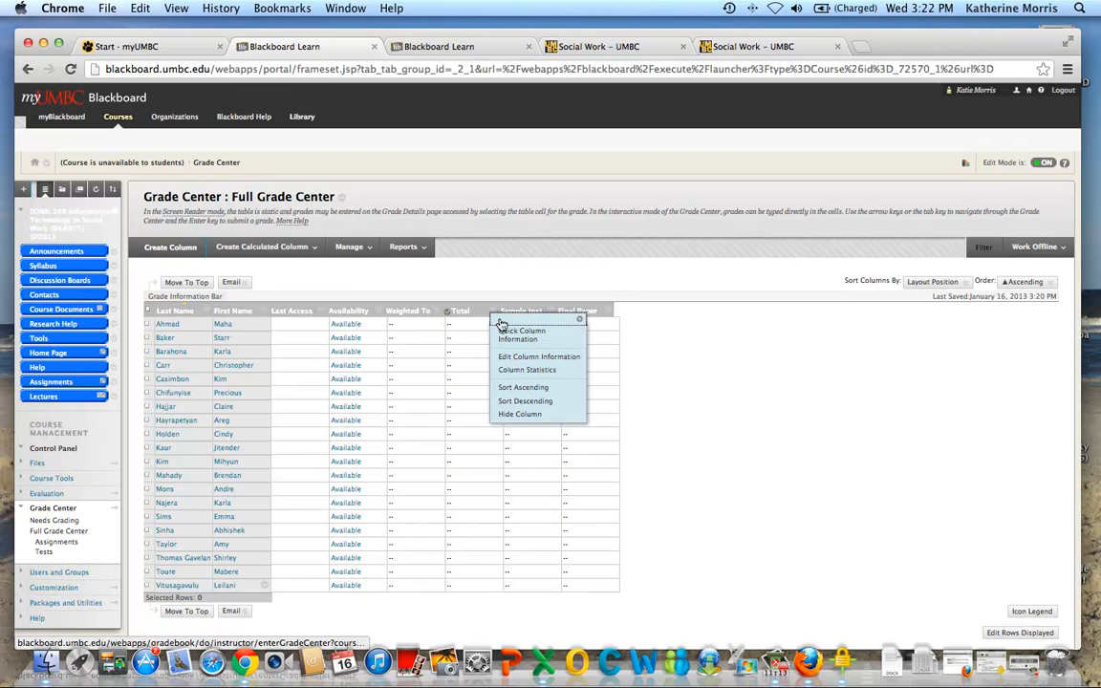
click(508, 339)
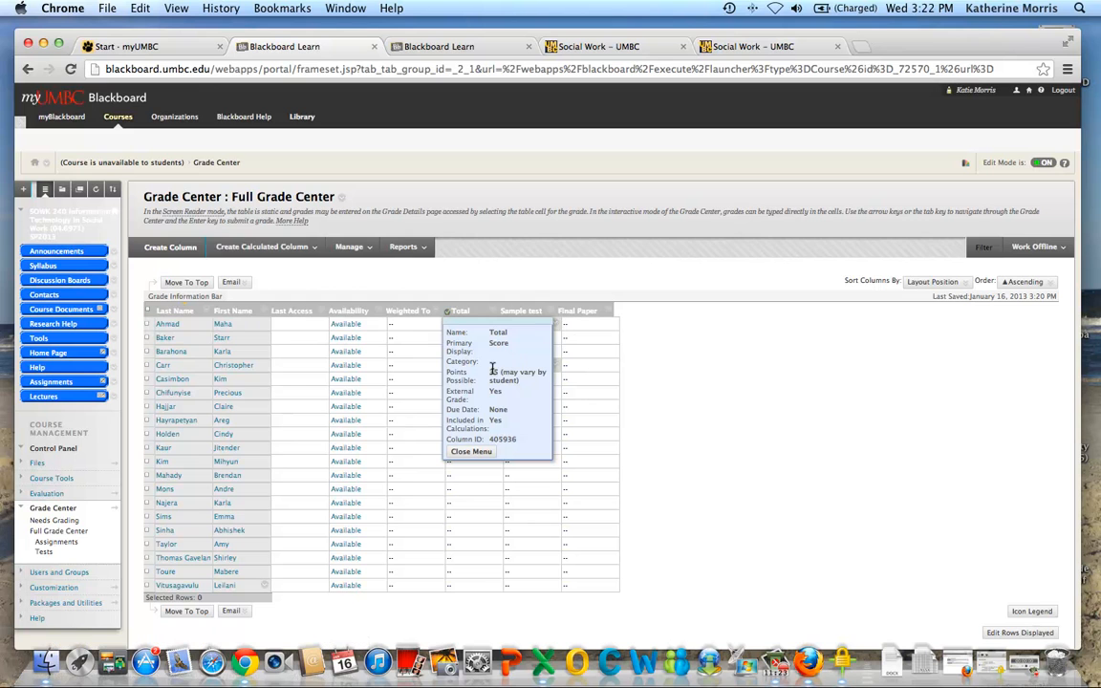
click(576, 326)
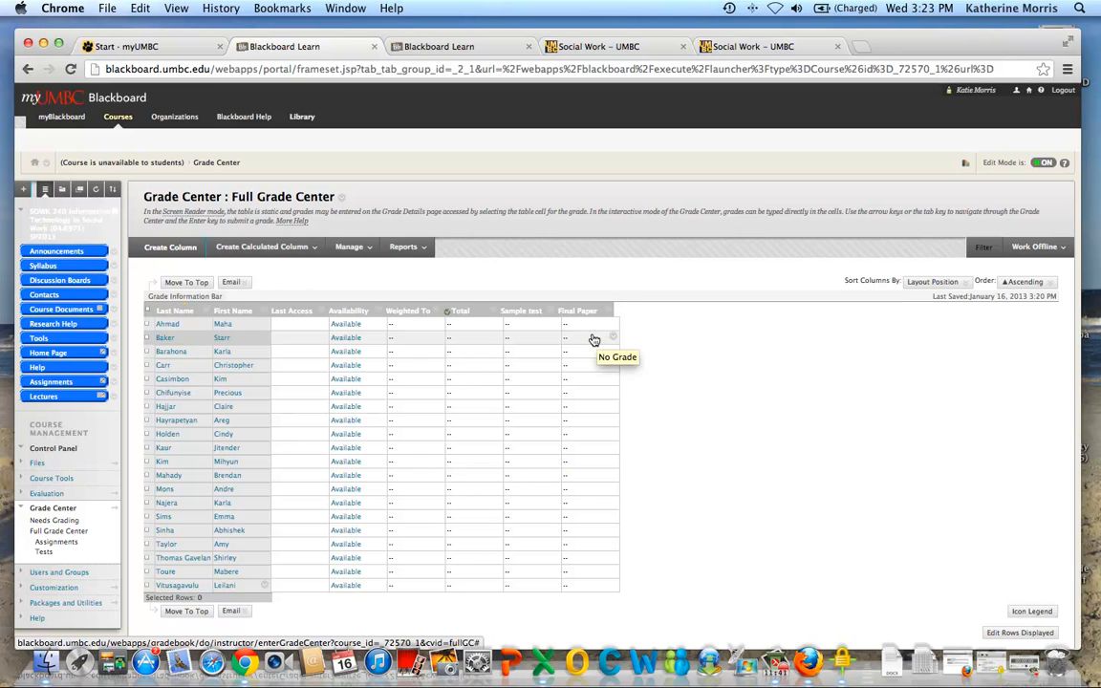
View a student's Final Paper grade details, step through the following students, and return to the Grade Center.
click(612, 393)
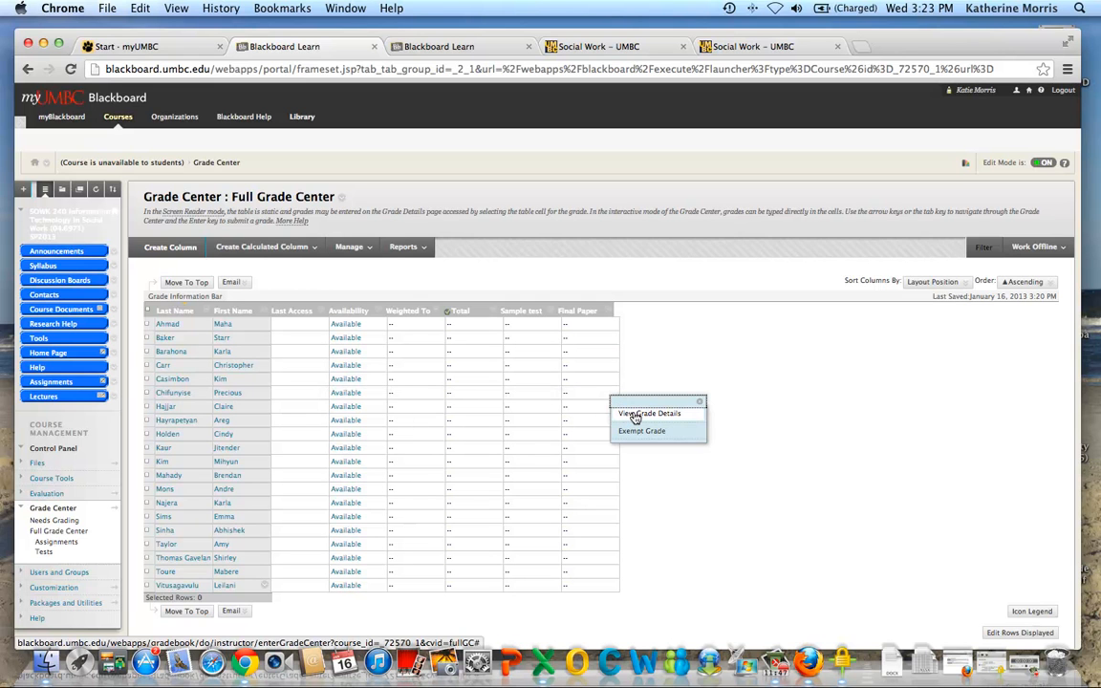
click(635, 416)
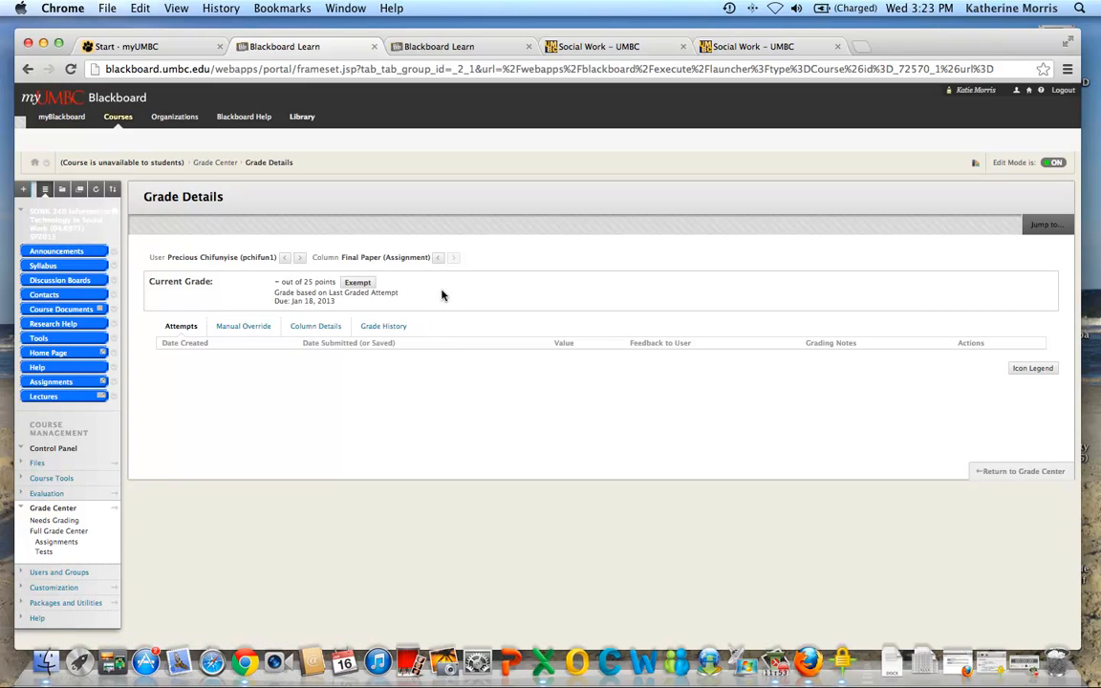
click(300, 260)
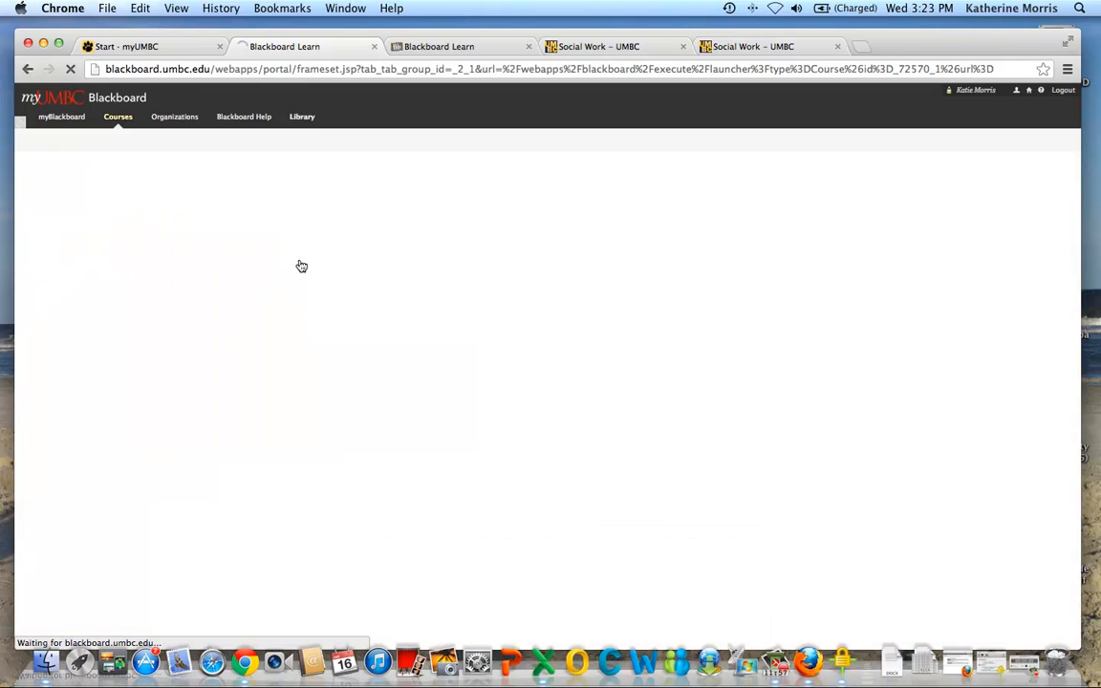
click(272, 261)
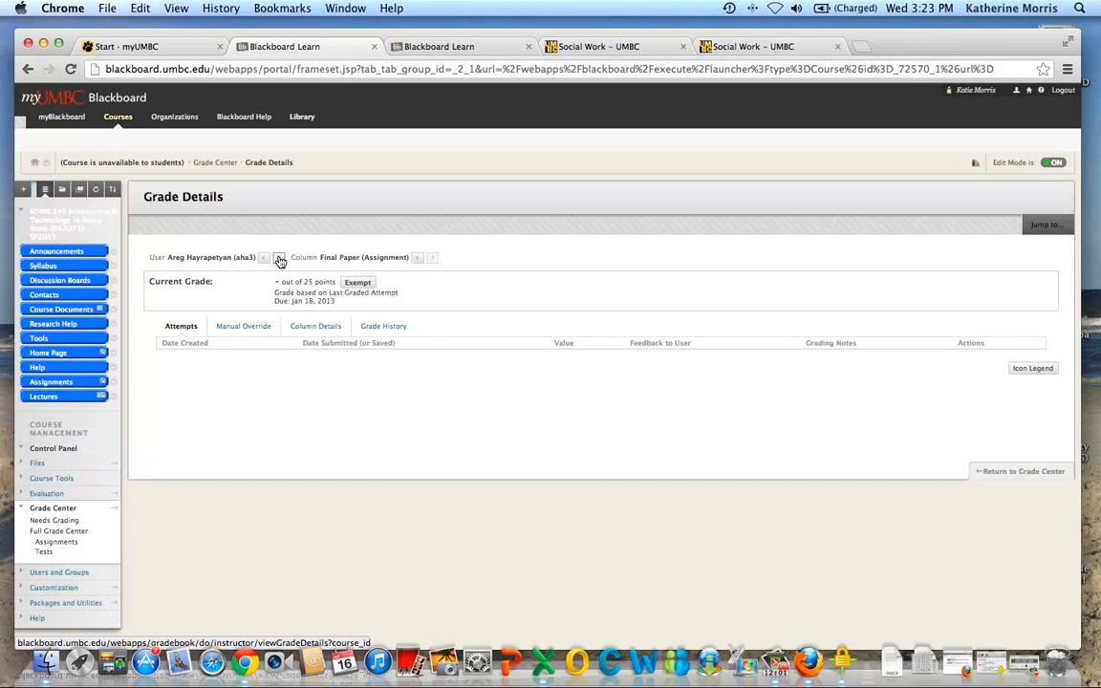
click(279, 261)
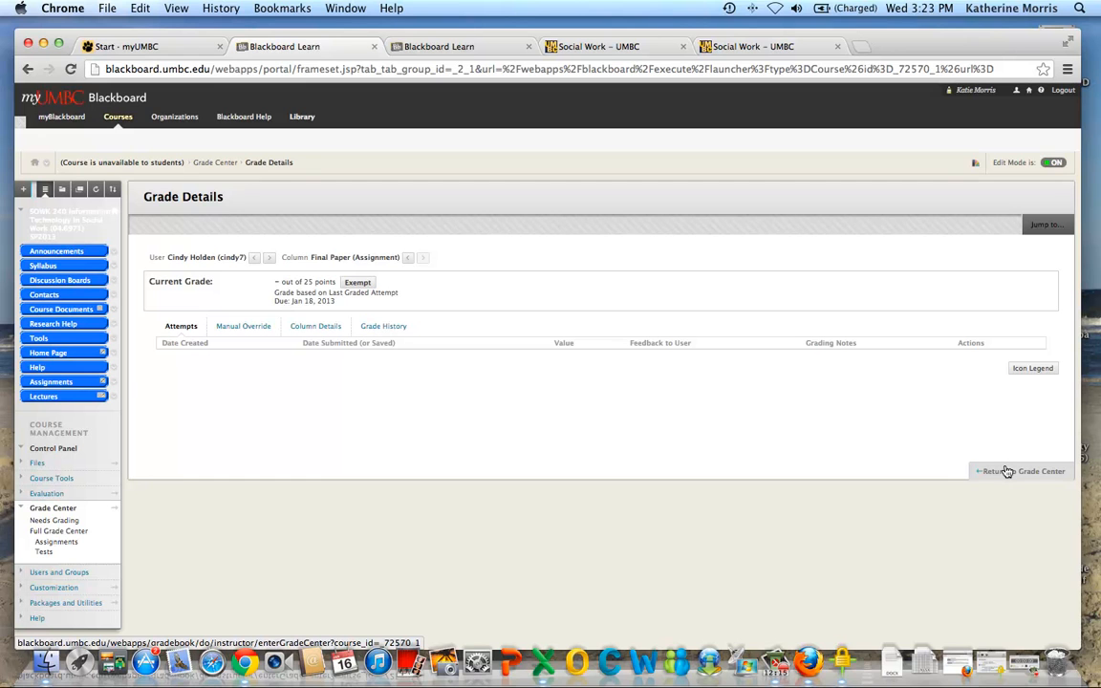
click(1007, 471)
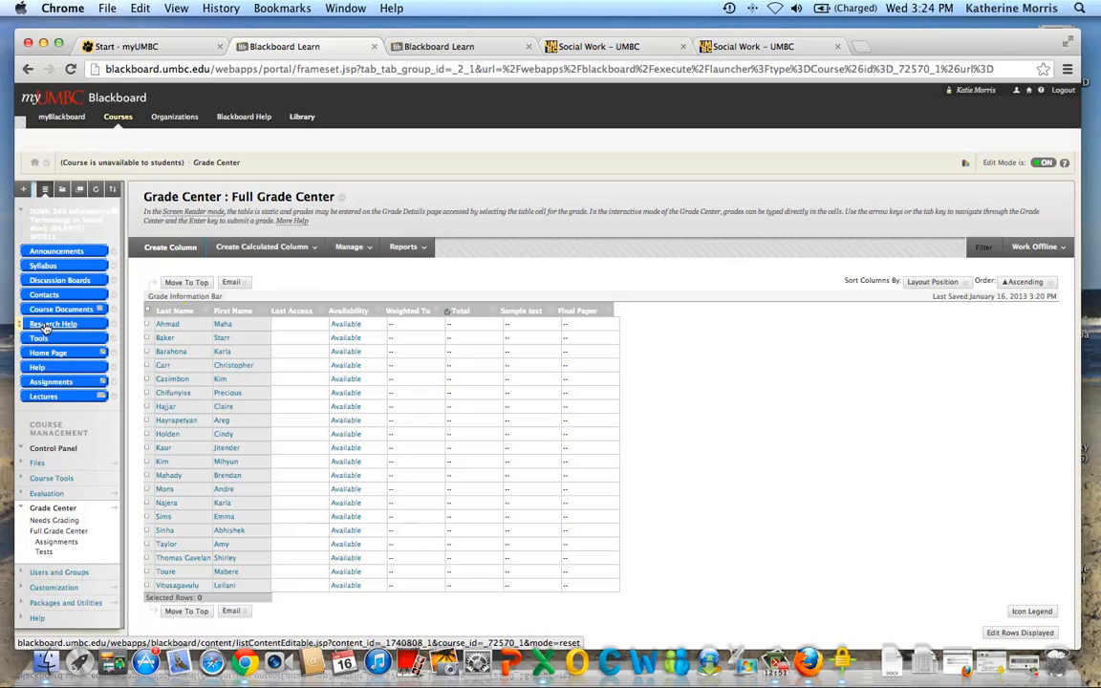
Create a SafeAssignment named Final paper in the Assignments area, keeping the default options, and submit it.
click(49, 382)
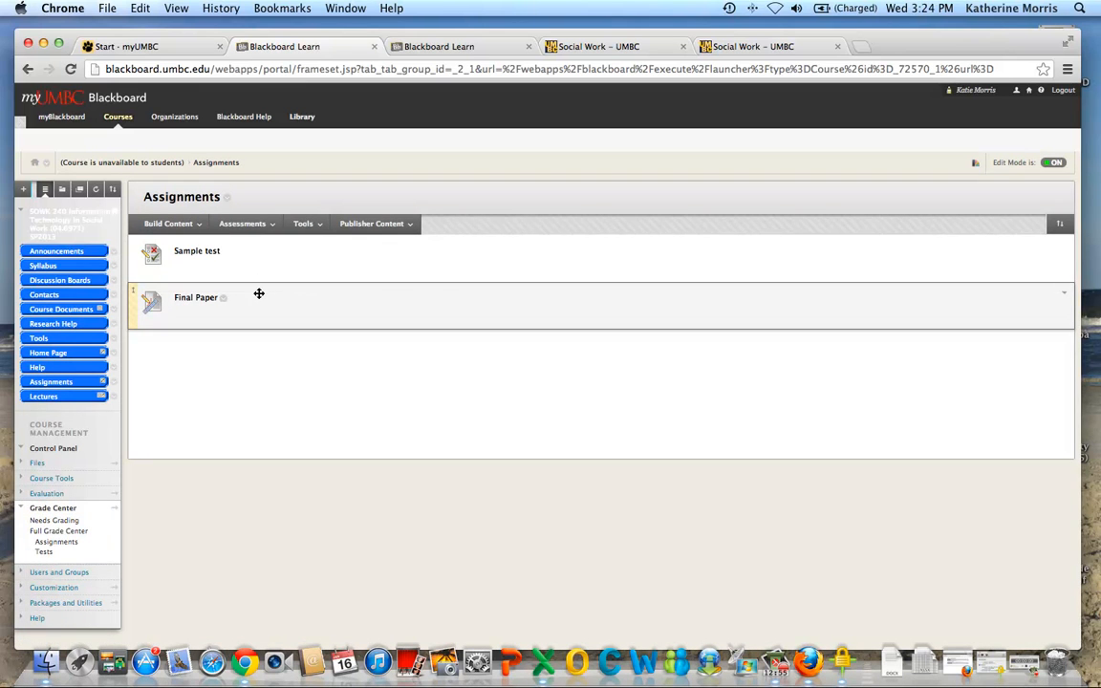
click(262, 226)
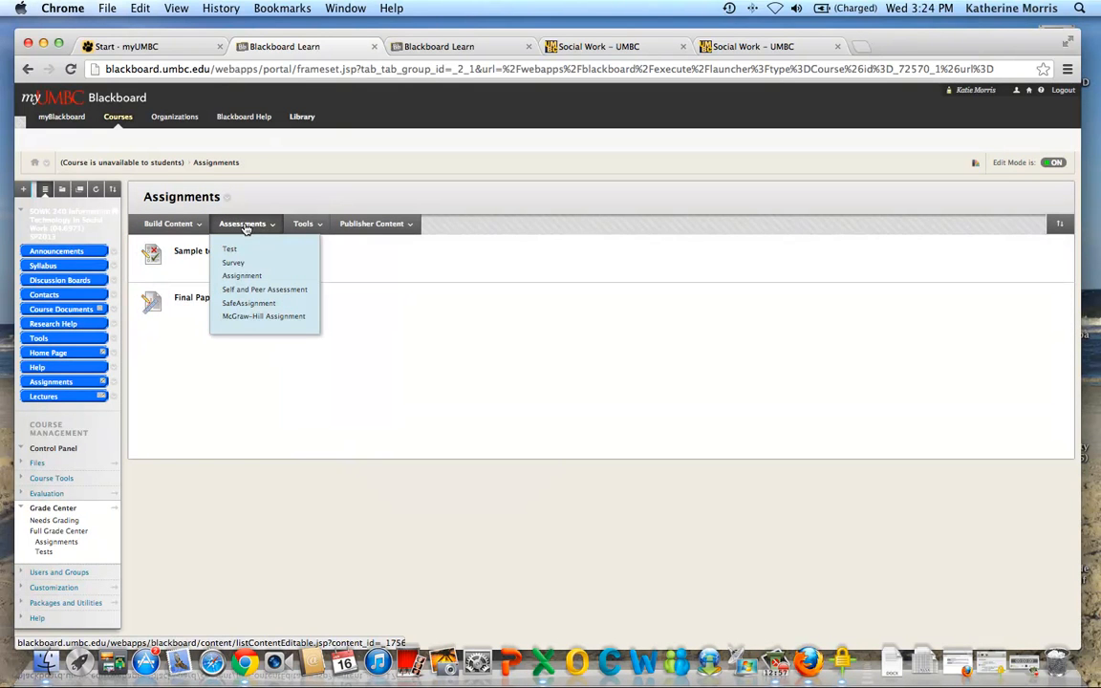
click(254, 306)
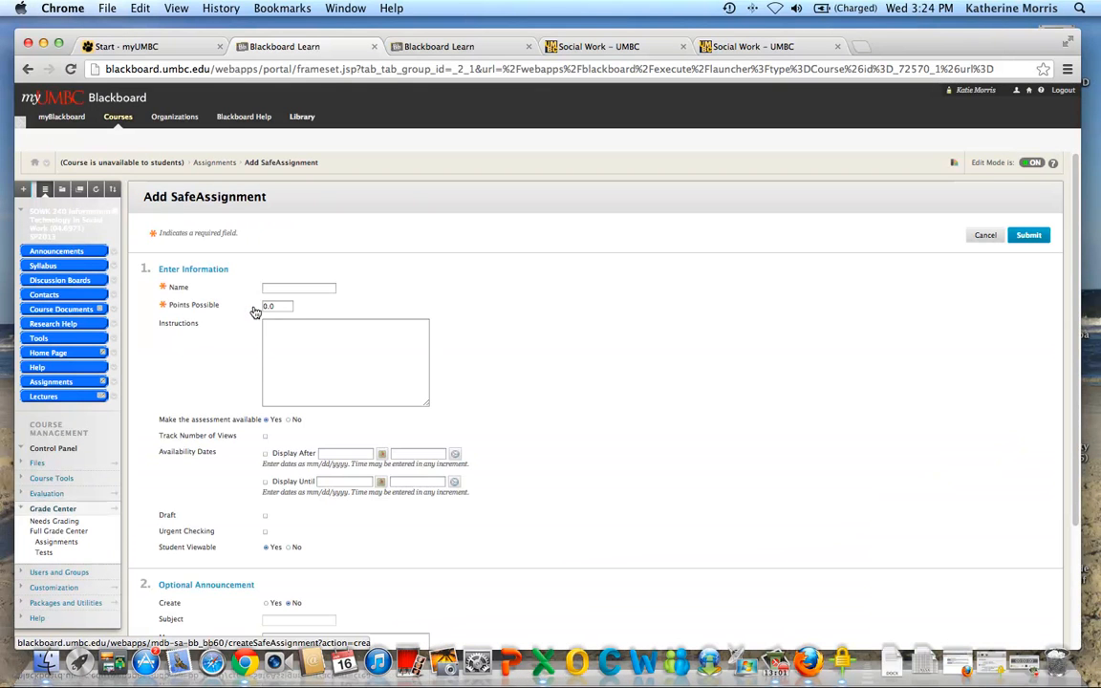
text(Final paper)
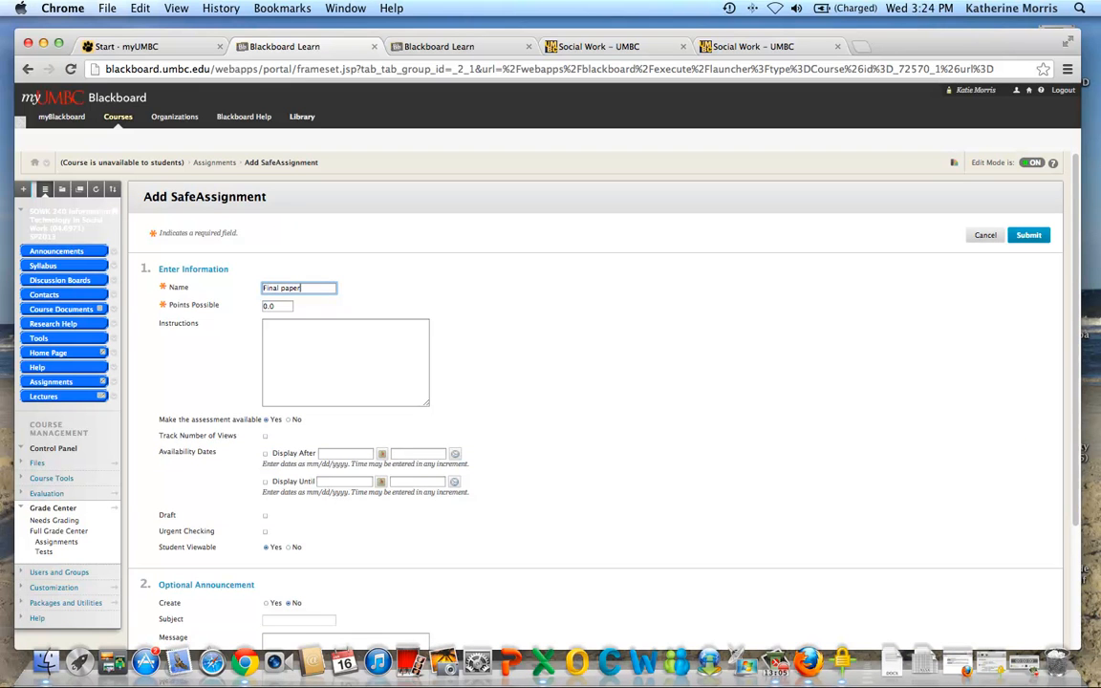
scroll(303, 377, down, 2)
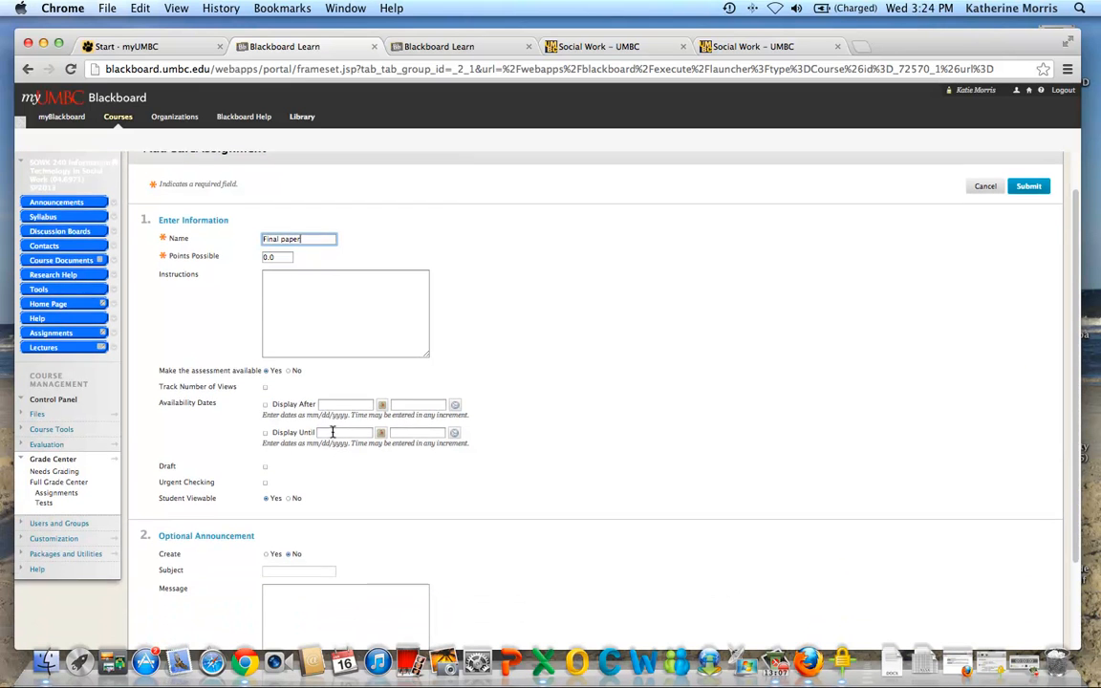
scroll(332, 433, down, 2)
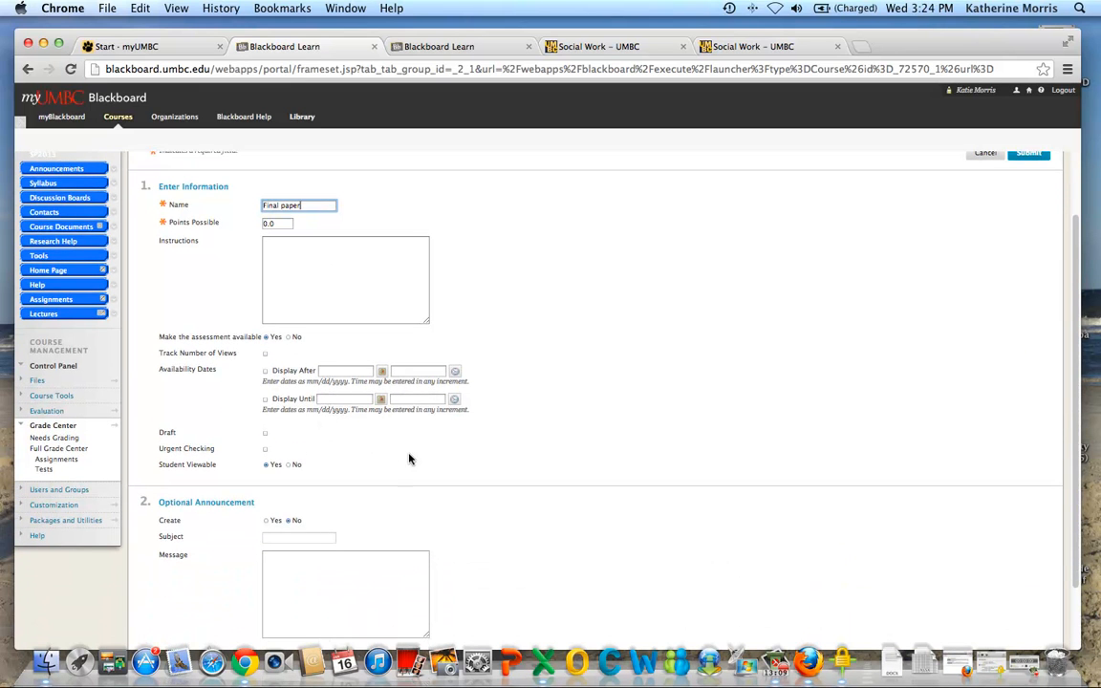
scroll(409, 459, down, 4)
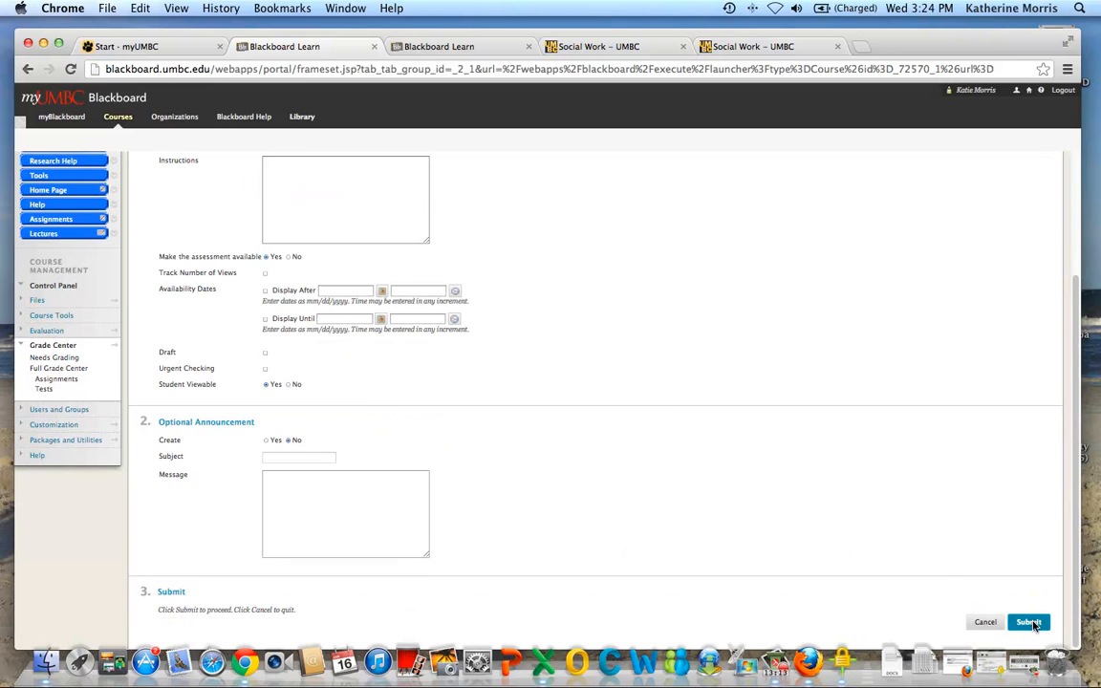
click(1030, 622)
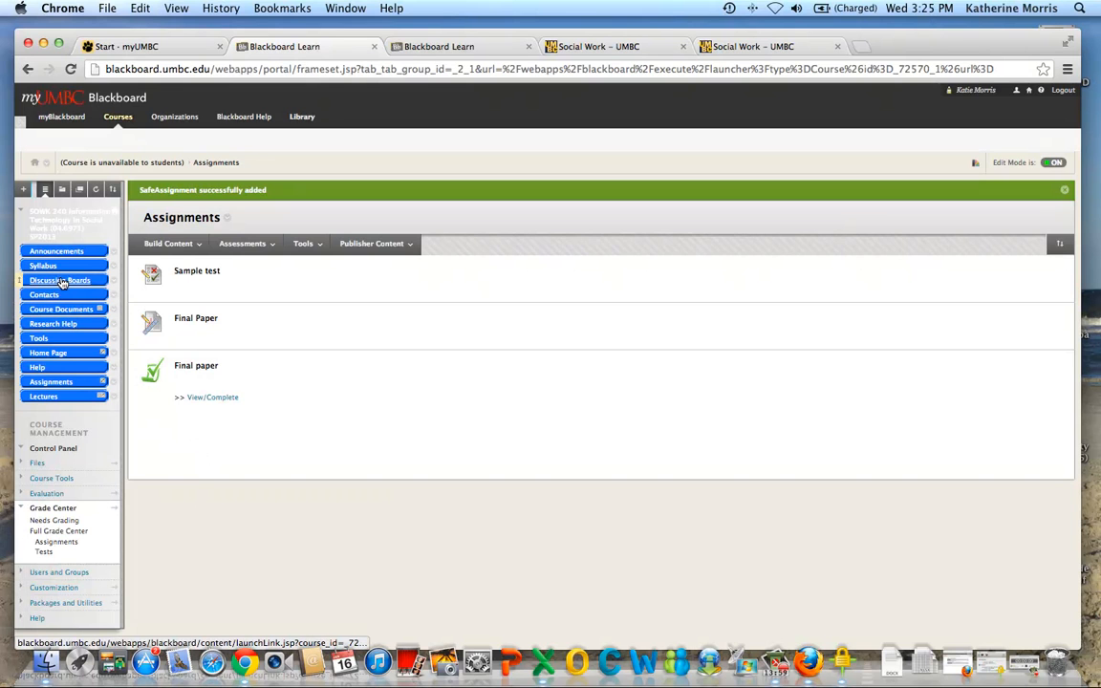
Start a new forum in the course's Discussion Board and name it Intro yourself.
click(59, 281)
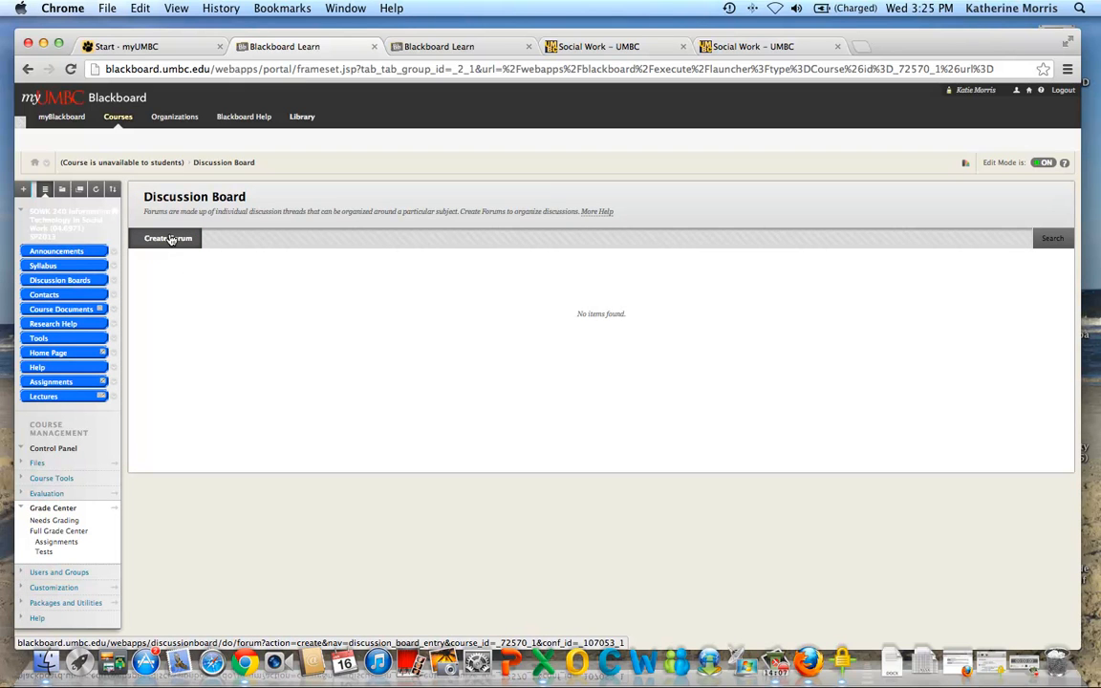
click(170, 239)
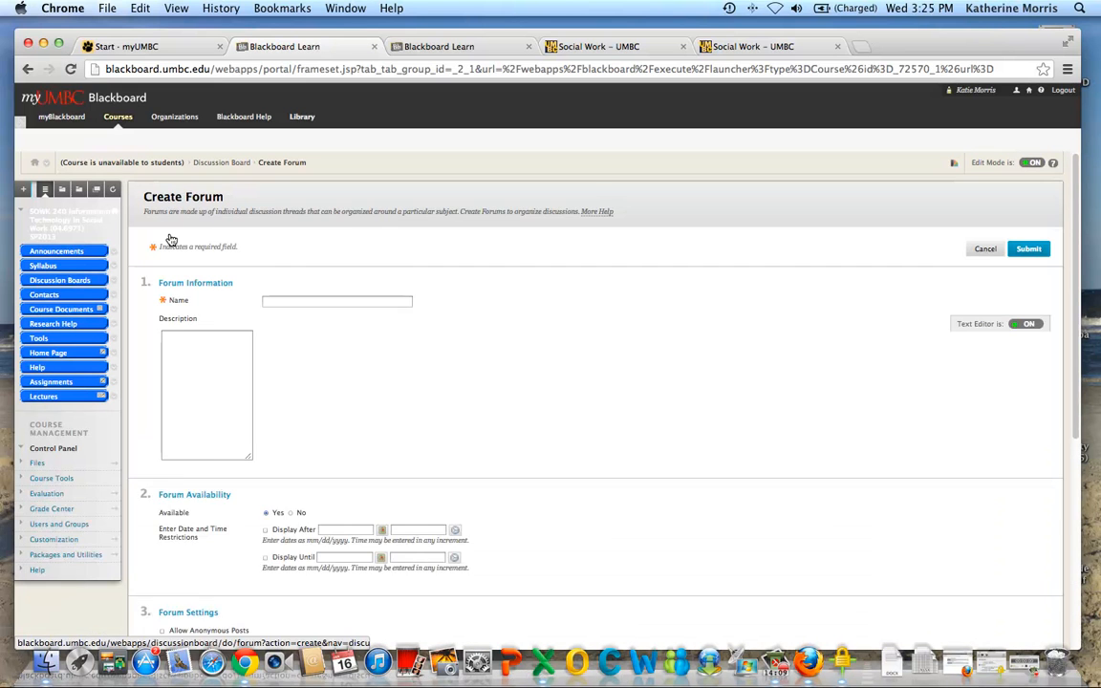
click(288, 300)
text(In)
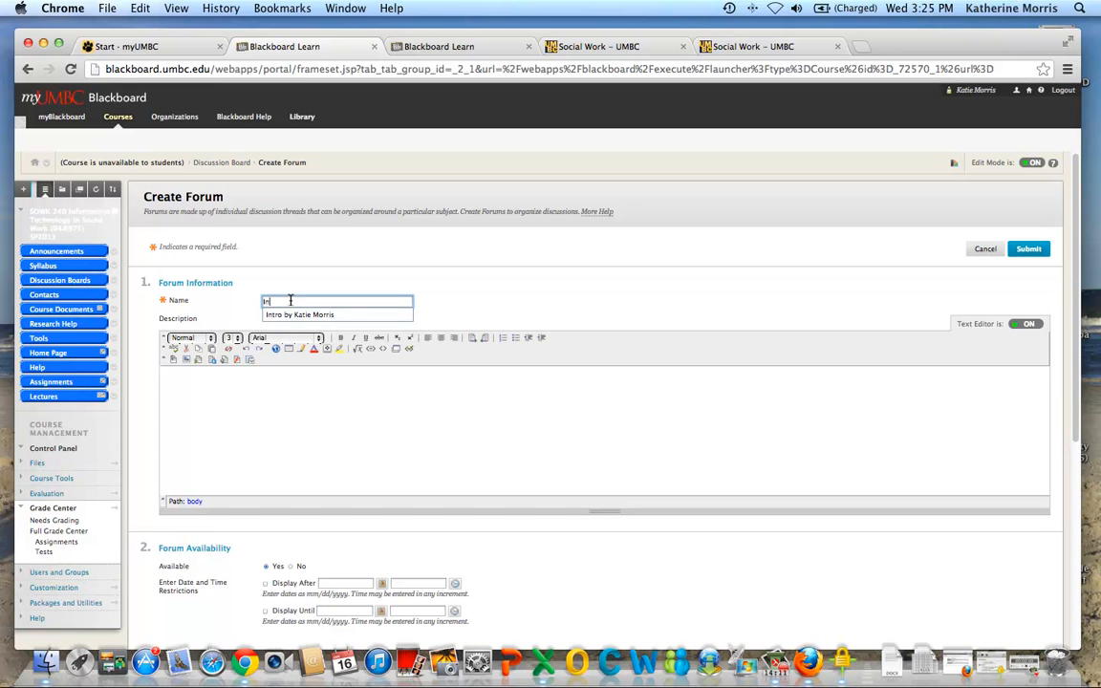
text(tro yourself)
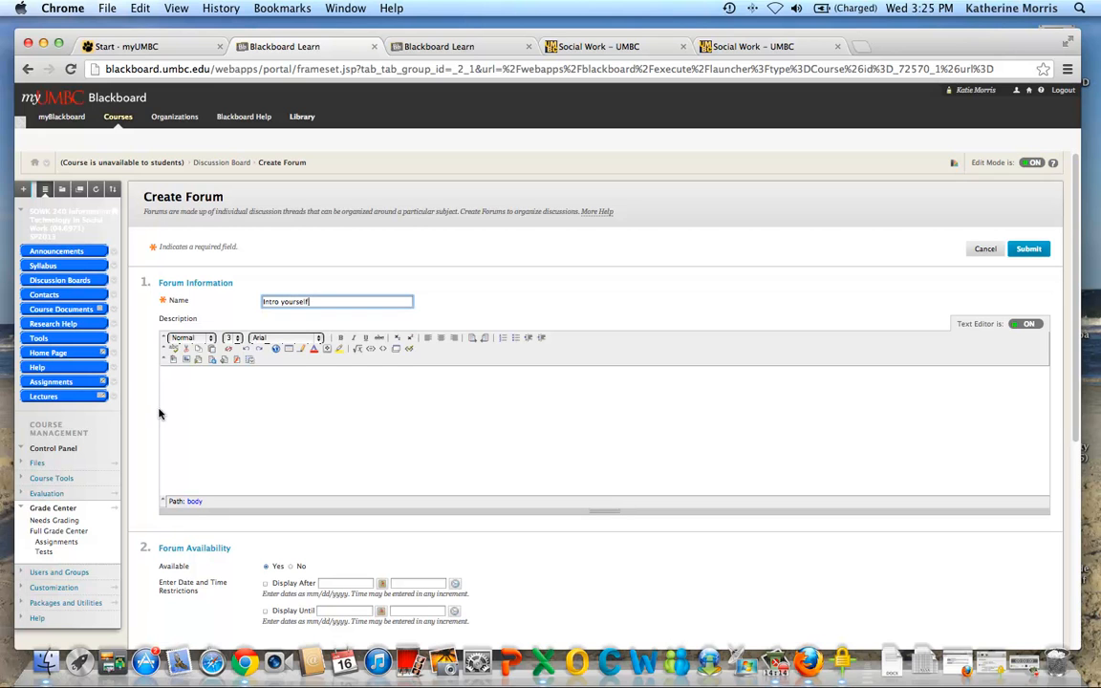
Enter a forum description asking students to introduce themselves and review the availability and forum settings.
click(187, 388)
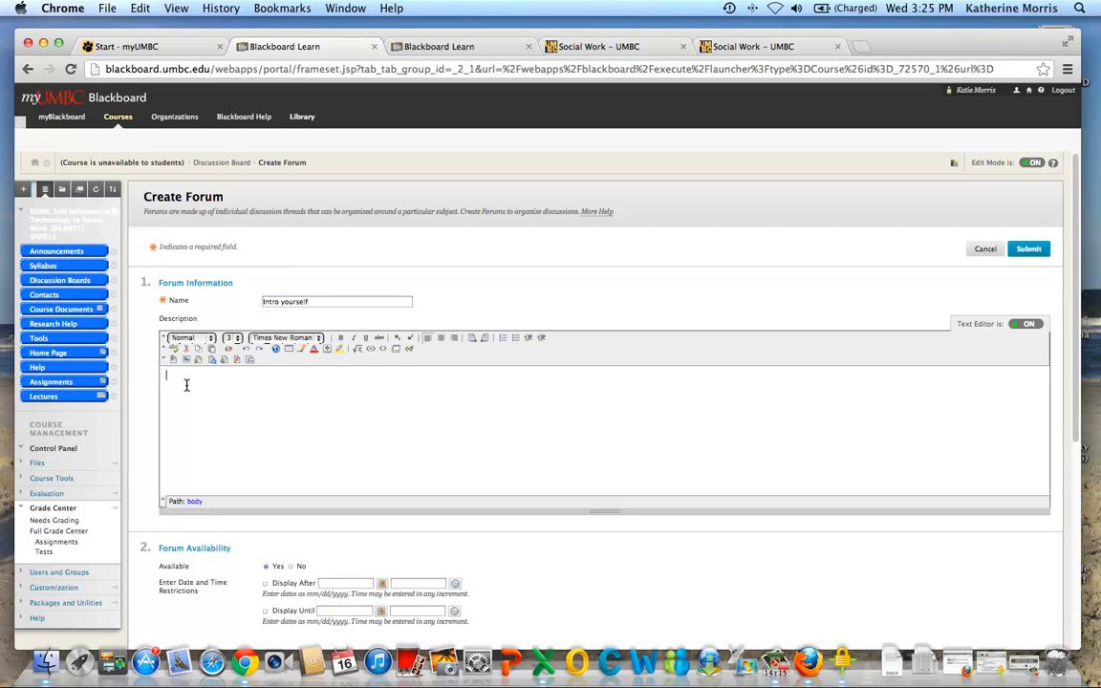
text(Please you)
text(dcu)
text(uce yourself.)
scroll(209, 377, down, 5)
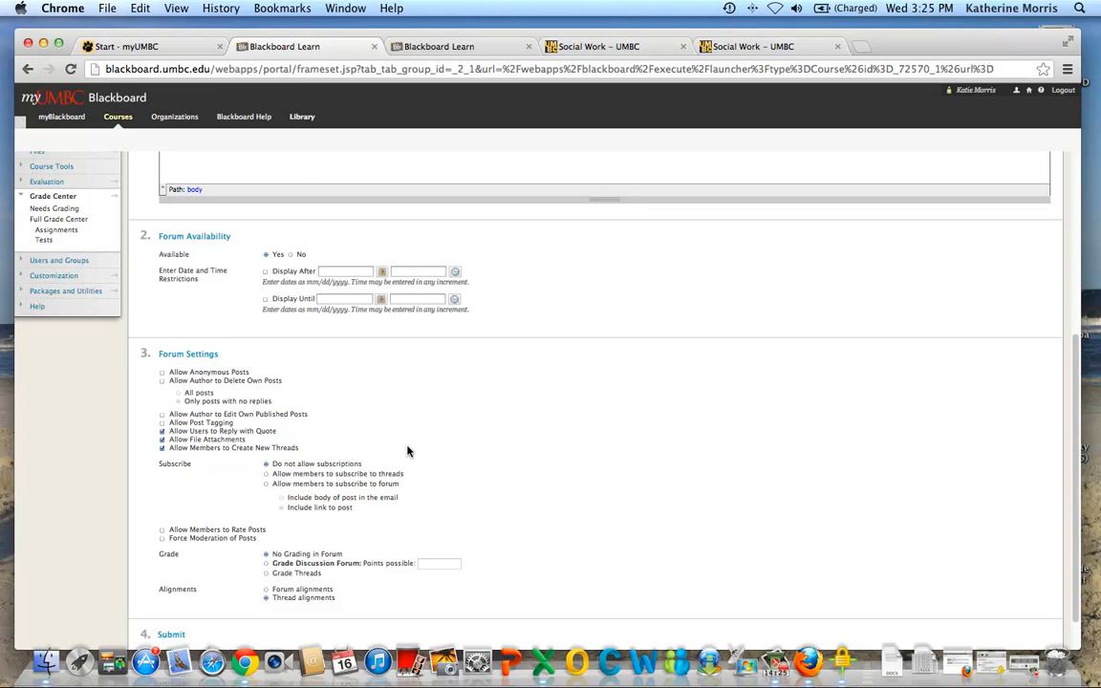
Review the remaining forum settings and submit the Intro yourself forum with the default options.
scroll(403, 445, down, 1)
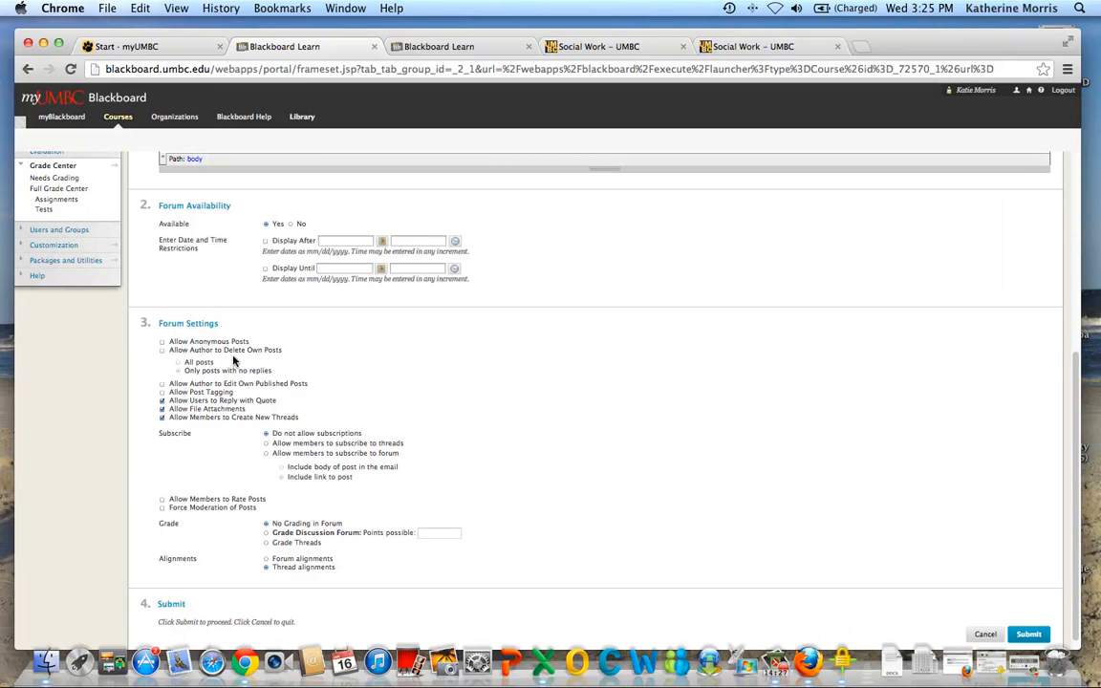
scroll(564, 469, down, 1)
scroll(564, 469, down, 1)
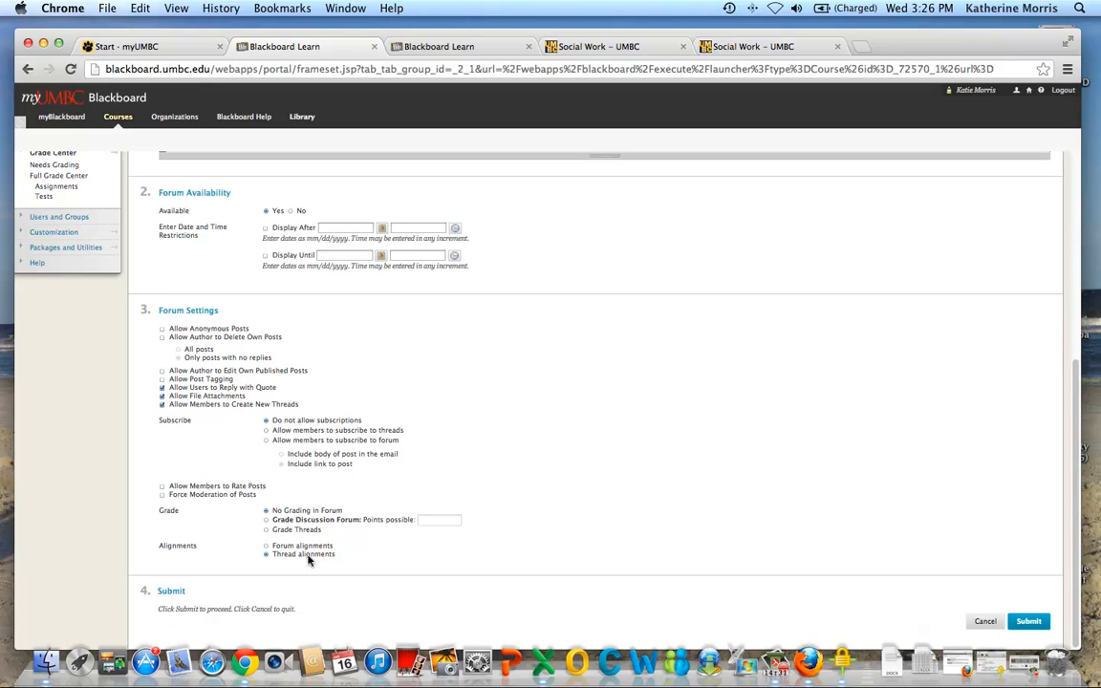
click(1029, 621)
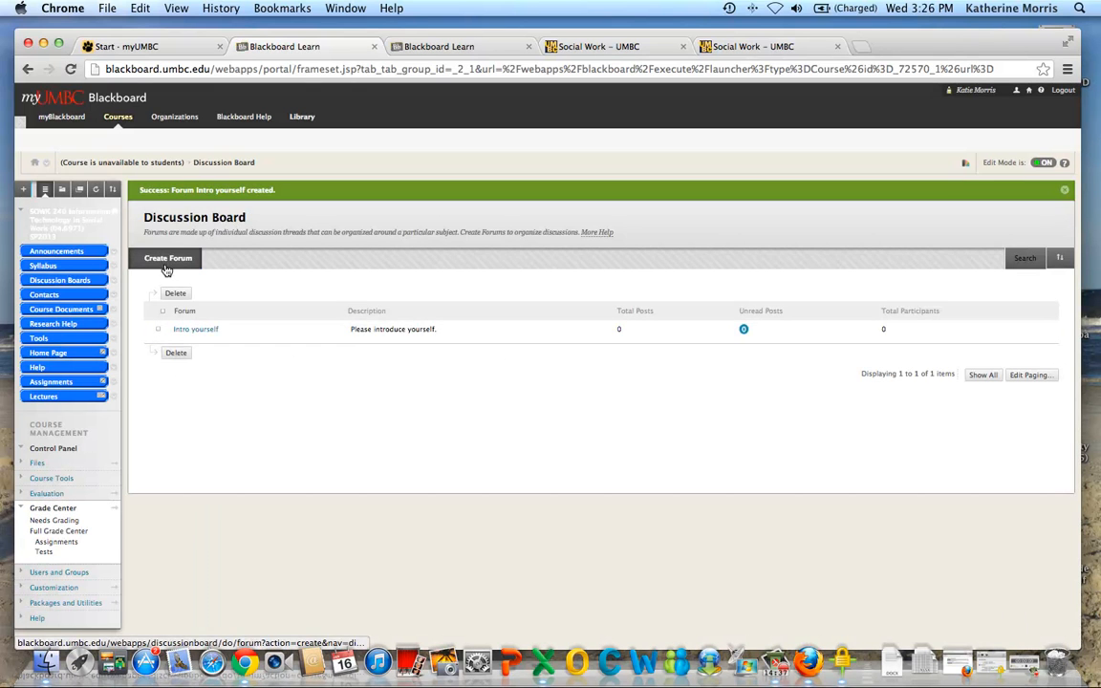
Create a second discussion forum named Sample without a description and submit it.
click(167, 270)
click(294, 302)
text(Sample)
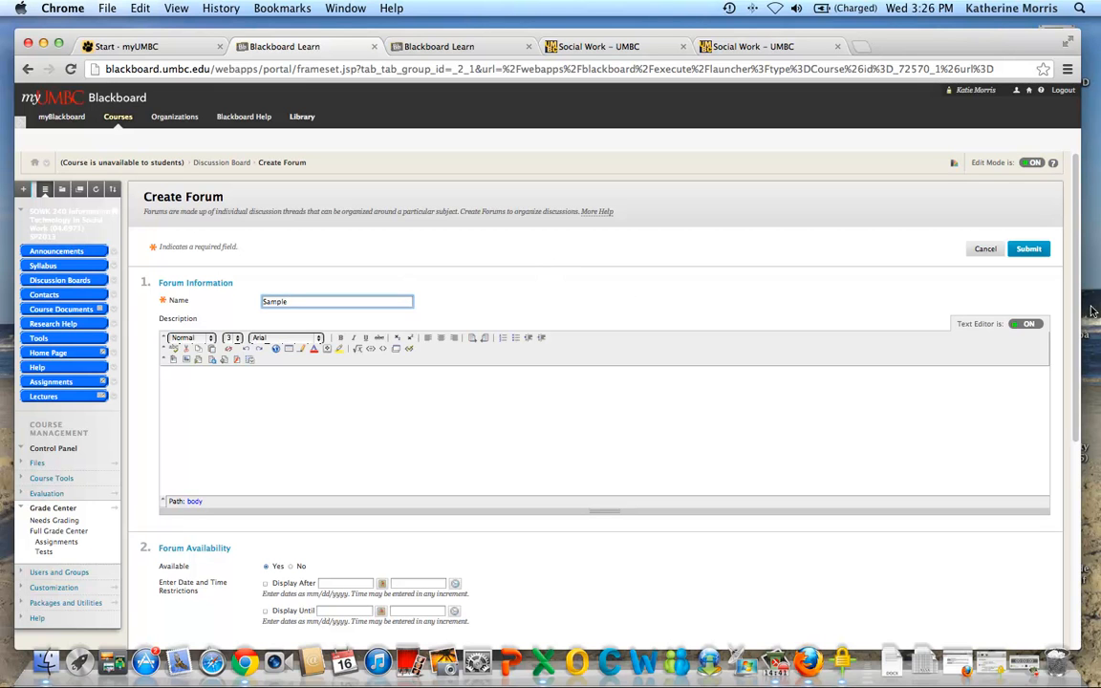
key(Return)
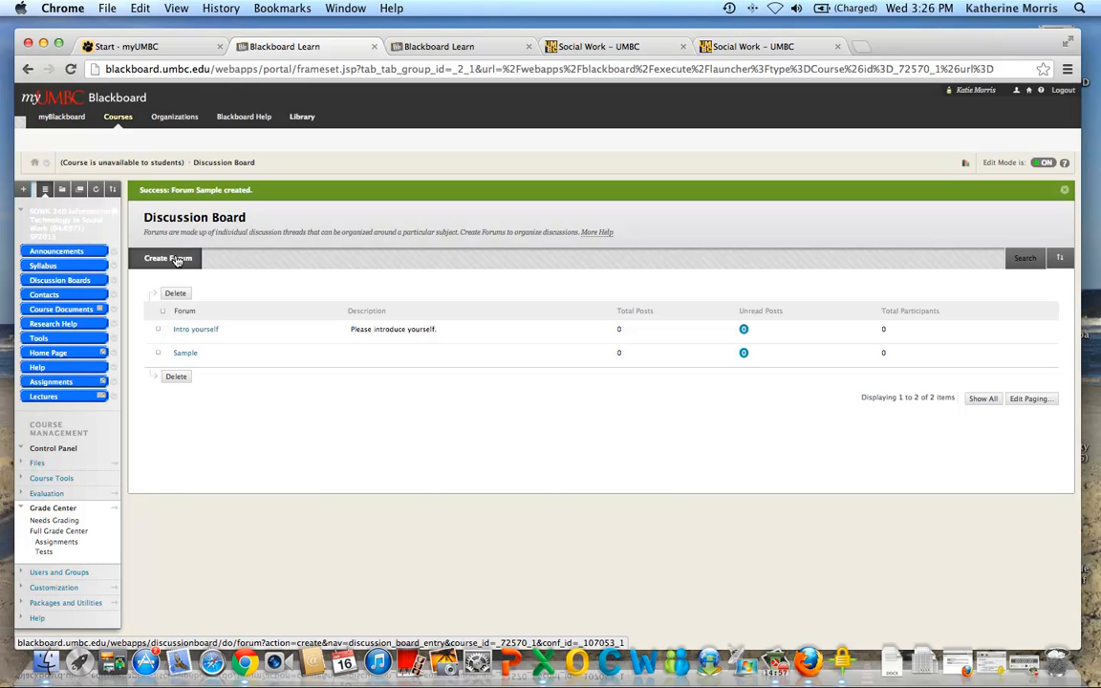
Post a thread in the Intro yourself forum with the subject "My name is" and a message giving the instructor's name.
click(195, 331)
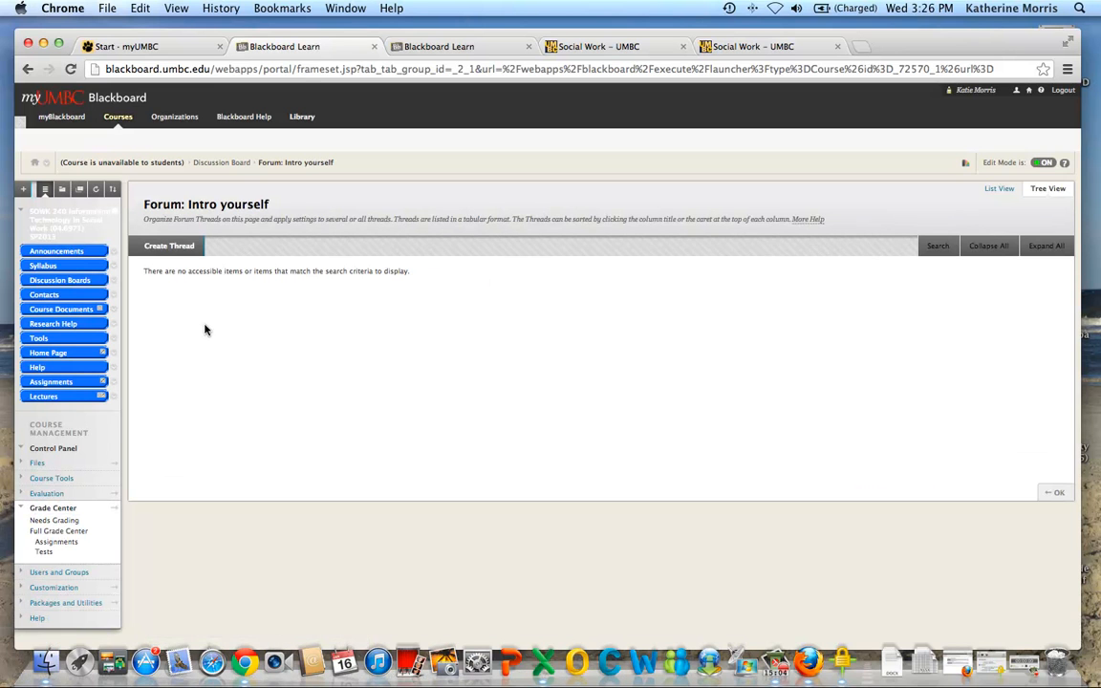
click(196, 251)
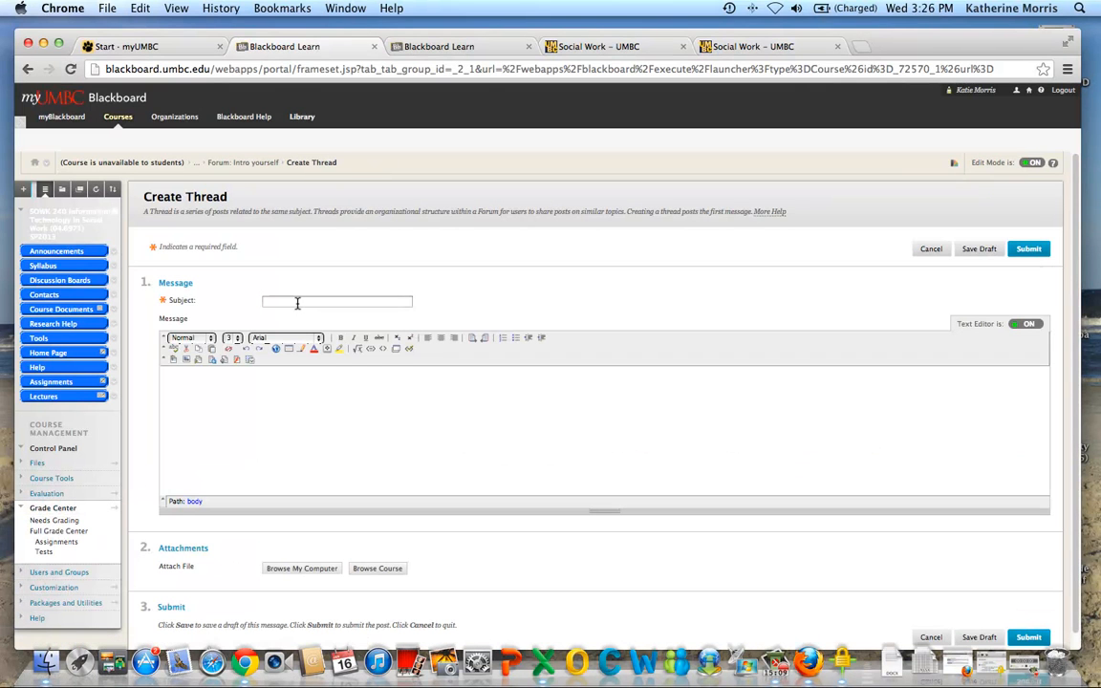
click(297, 302)
text(My name is)
click(191, 394)
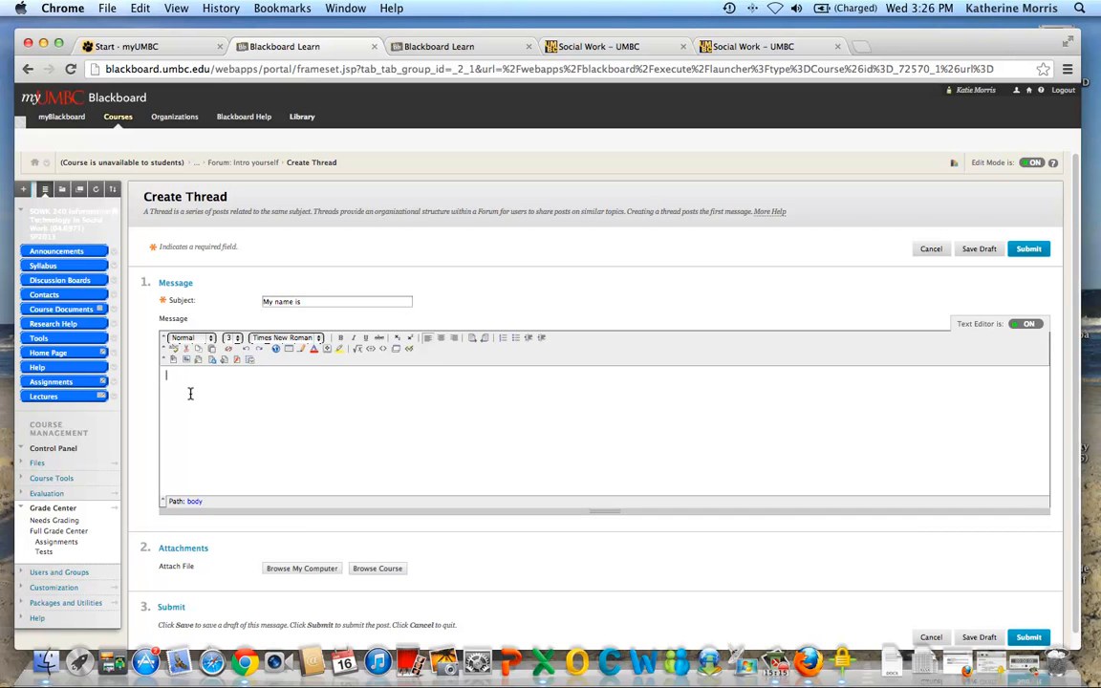
text(Katie Morris  xxxxx)
scroll(196, 396, down, 1)
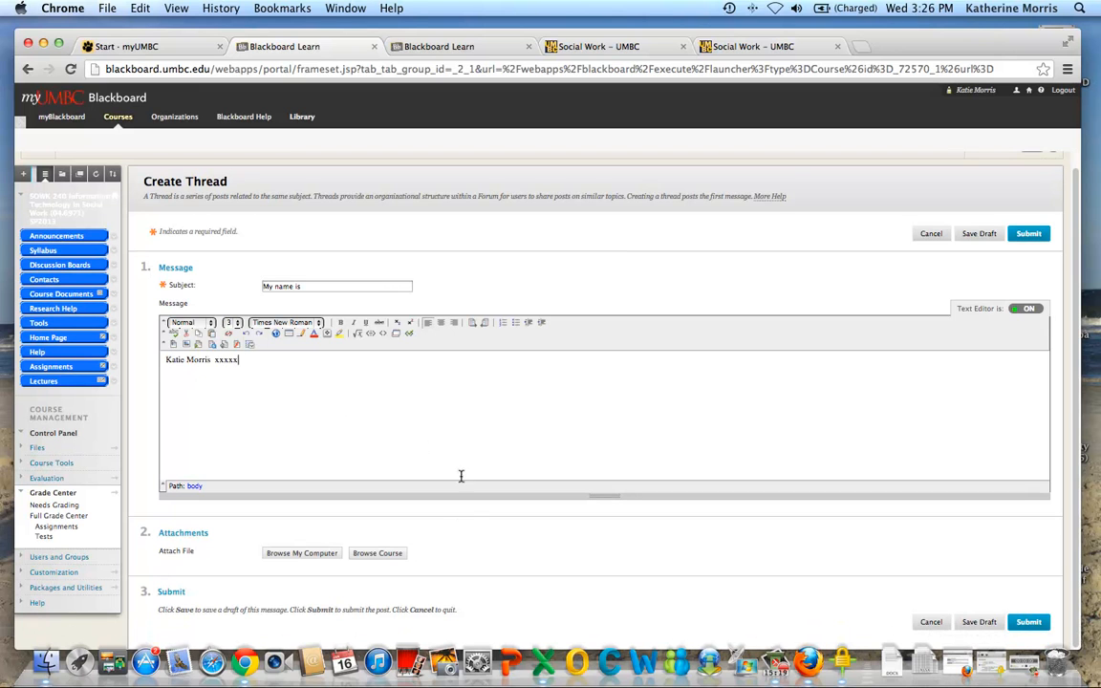
click(1041, 624)
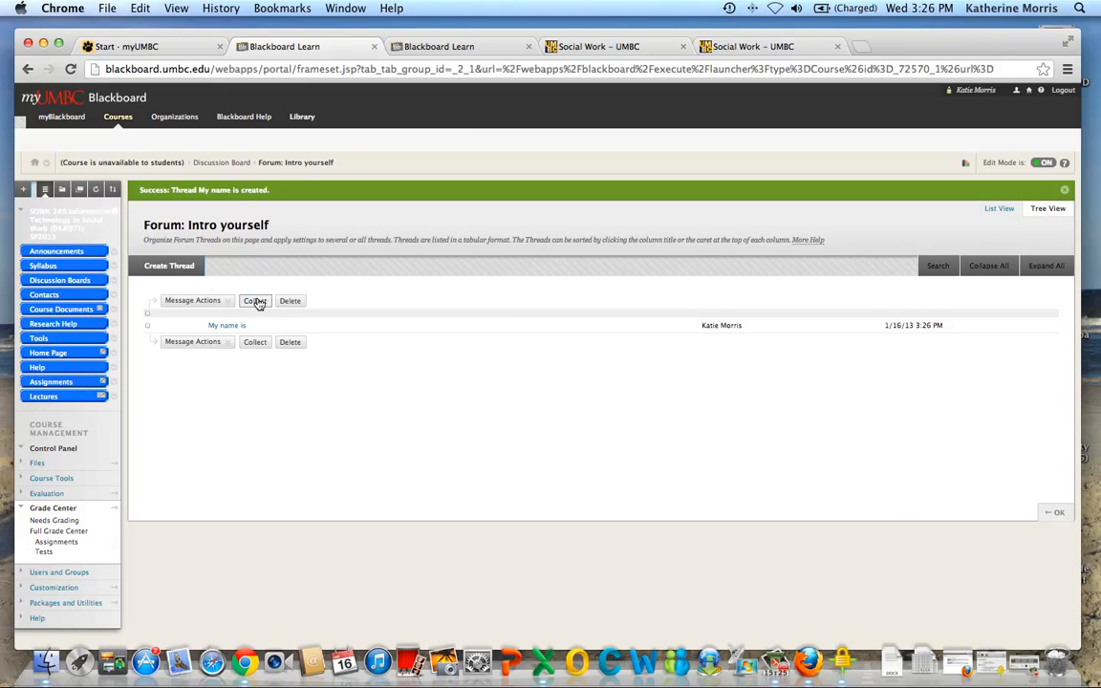
Open the "My name is" thread and submit a reply with the message "sample".
click(192, 301)
click(226, 327)
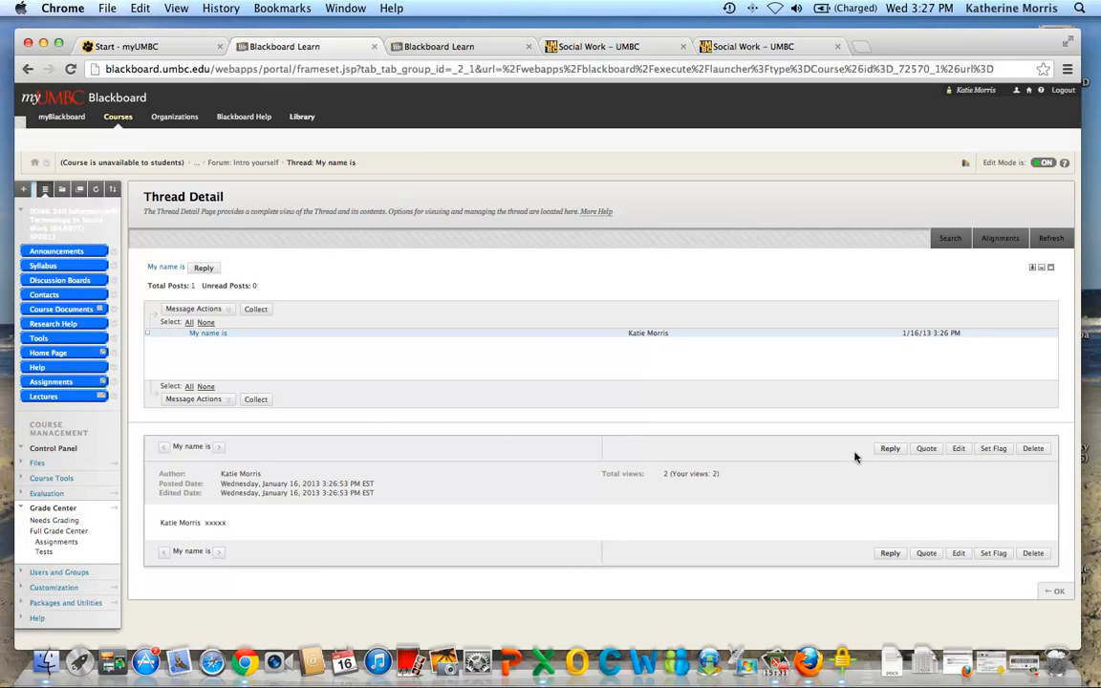
click(890, 449)
click(327, 451)
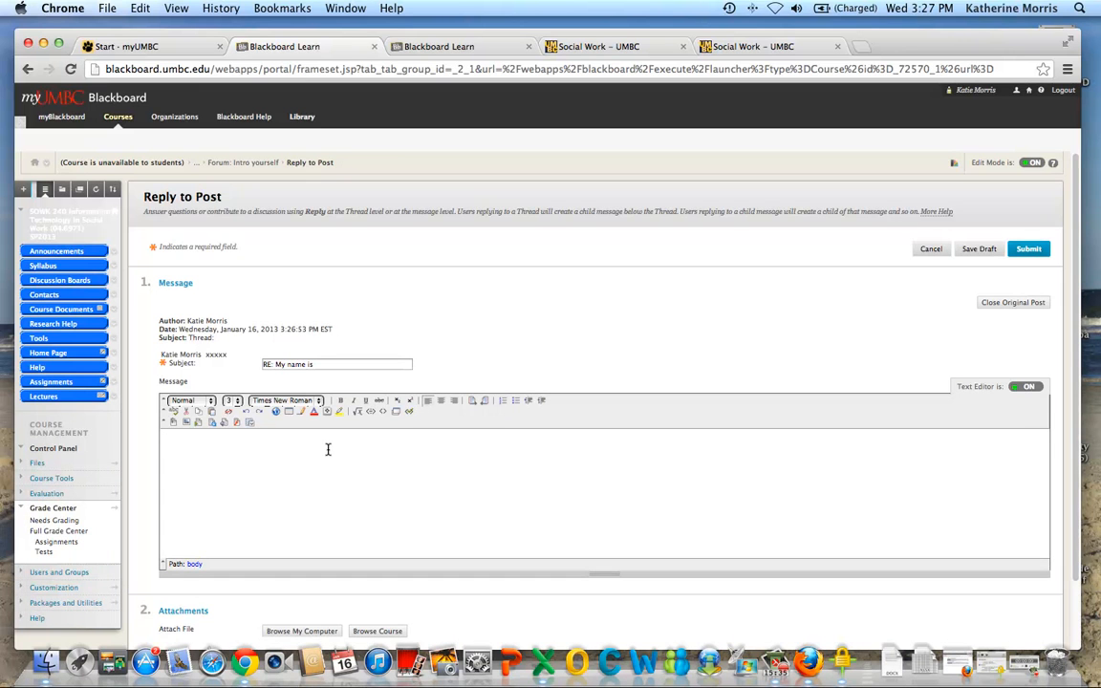
scroll(334, 449, down, 3)
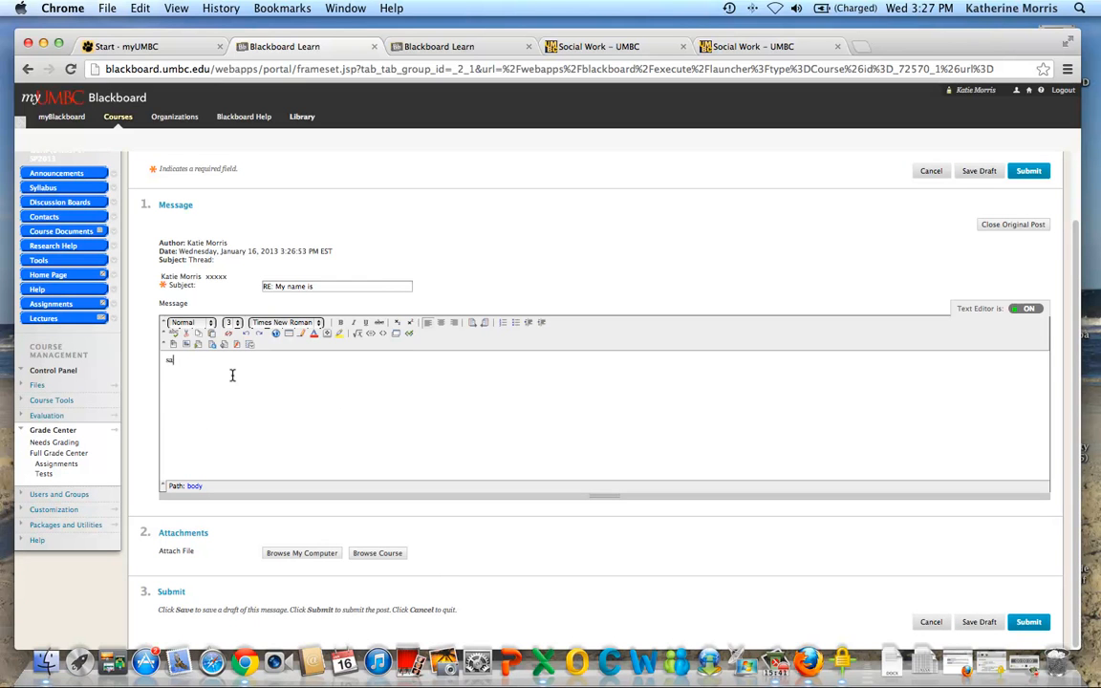
text(ple)
click(1031, 621)
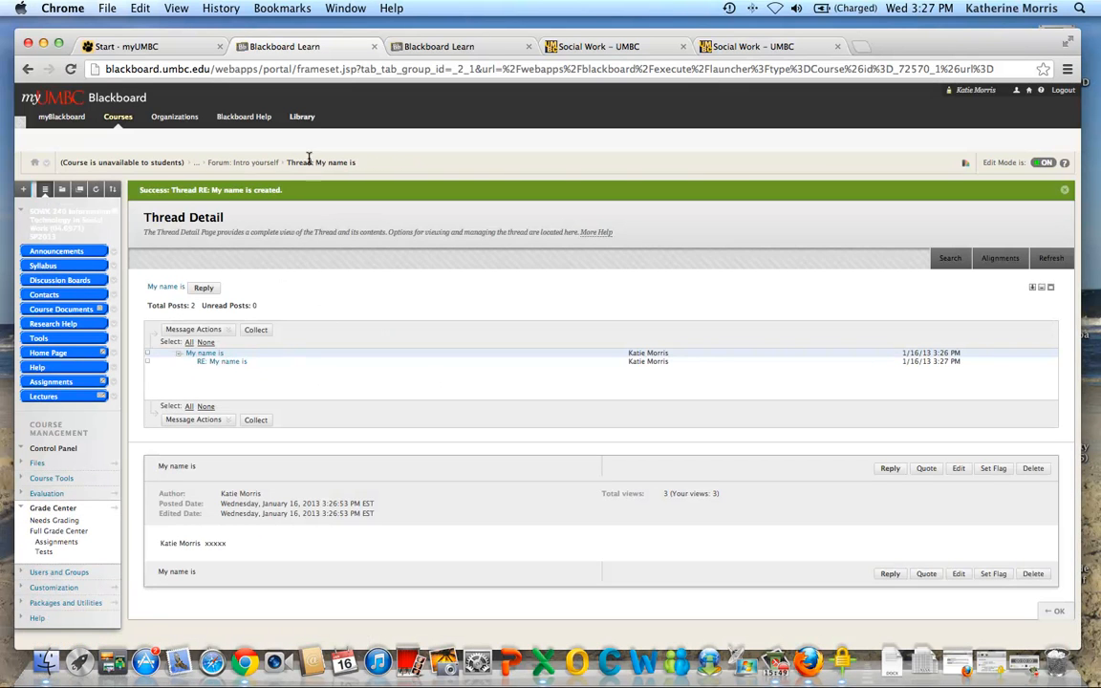
Return to the Intro yourself forum, reopen the "My name is" thread and view its reply.
click(243, 162)
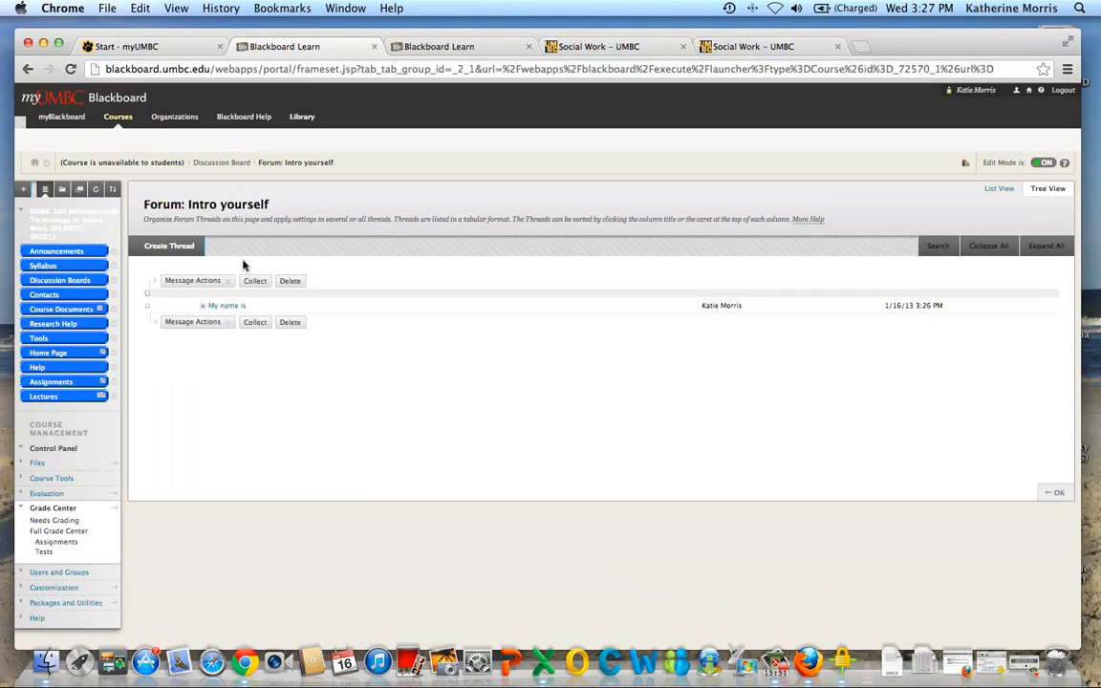
click(226, 307)
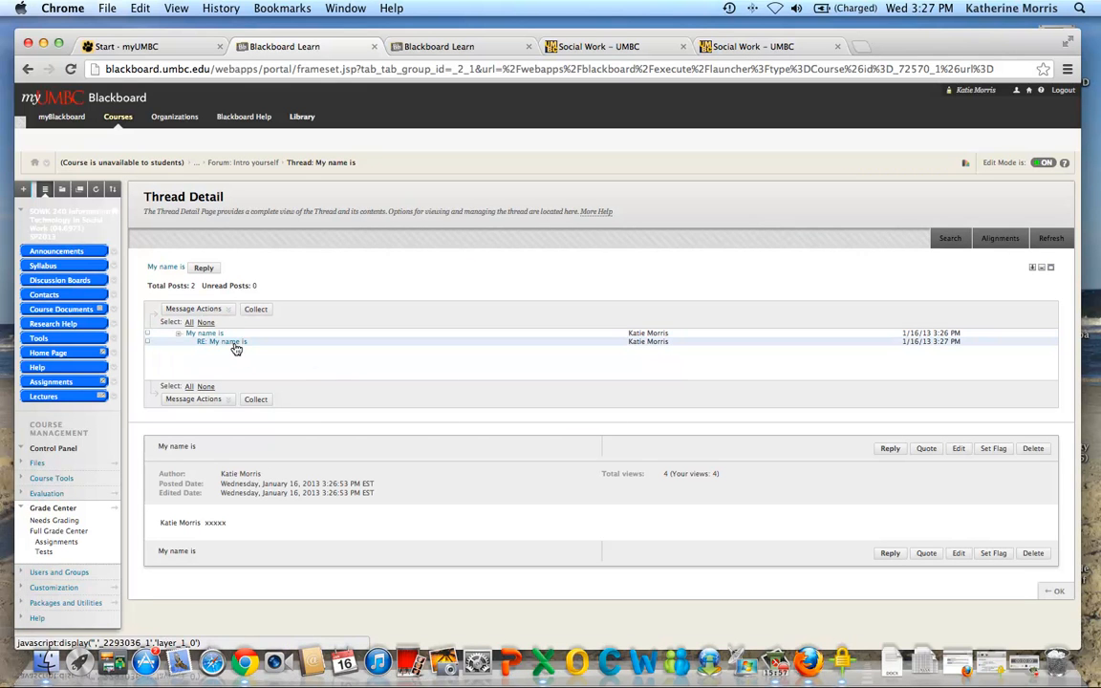
click(234, 343)
Go back to the Intro yourself forum and submit a new thread with the subject "sample" and no message.
click(242, 164)
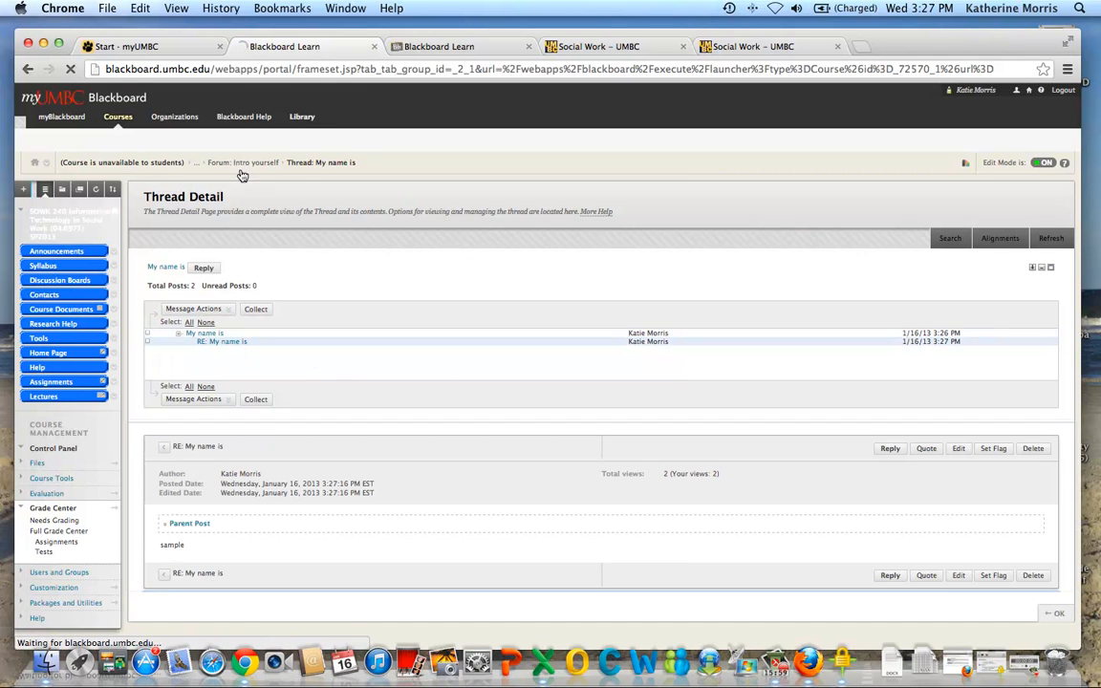
click(173, 248)
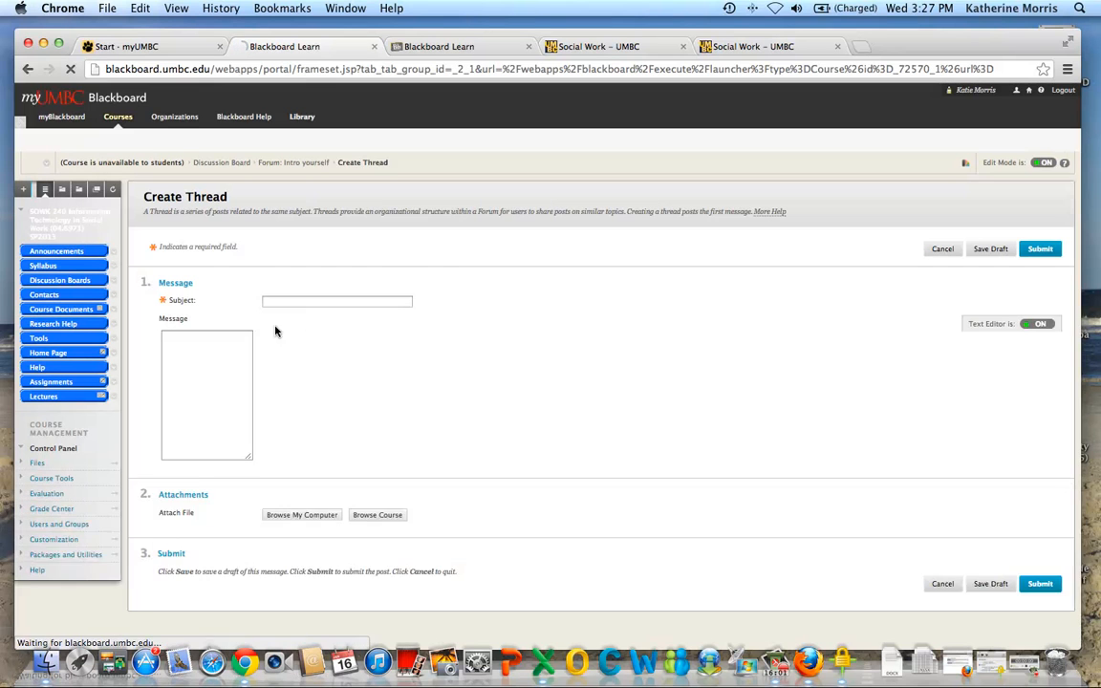
click(291, 301)
text(smapl)
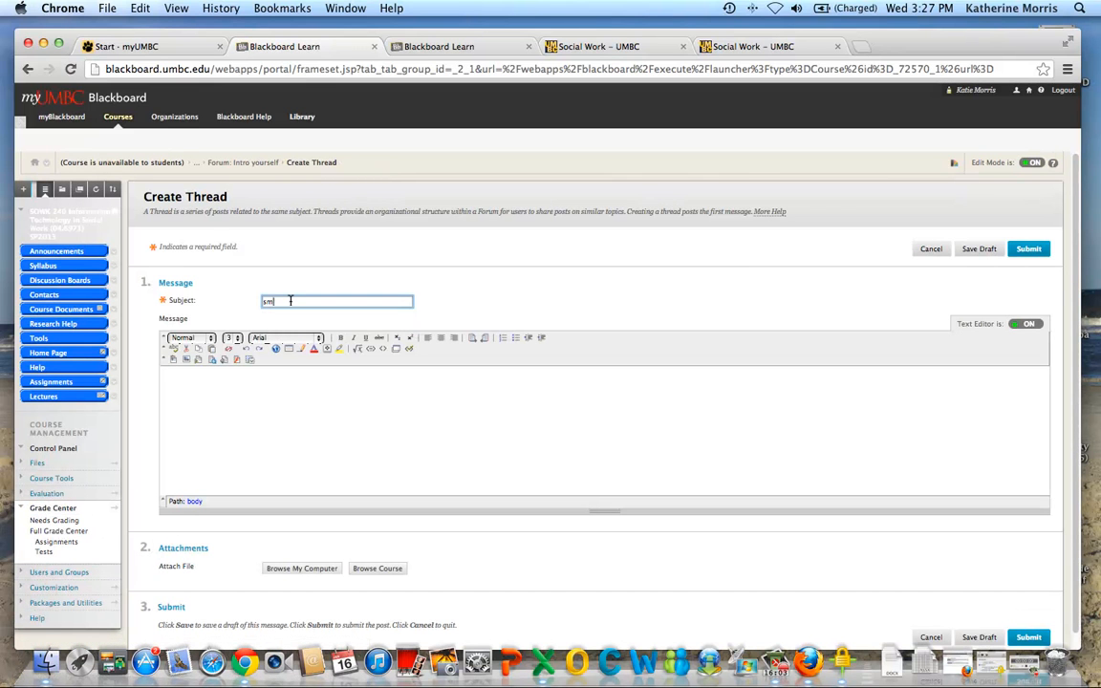
key(BackSpace)
key(BackSpace)
text(ample)
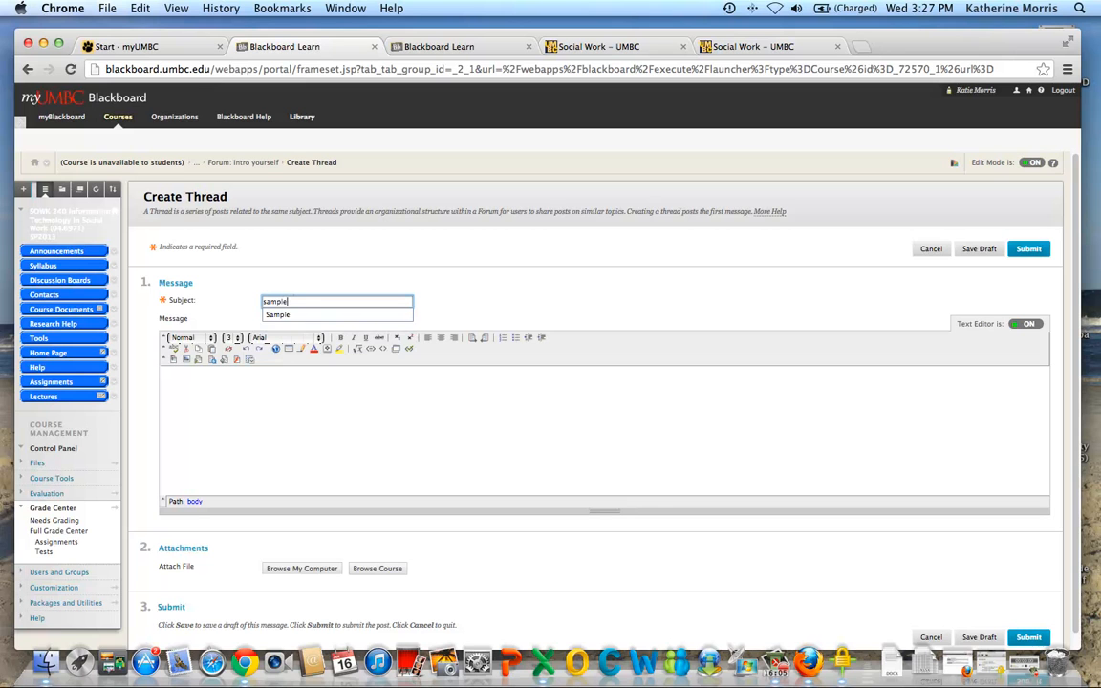
click(1028, 249)
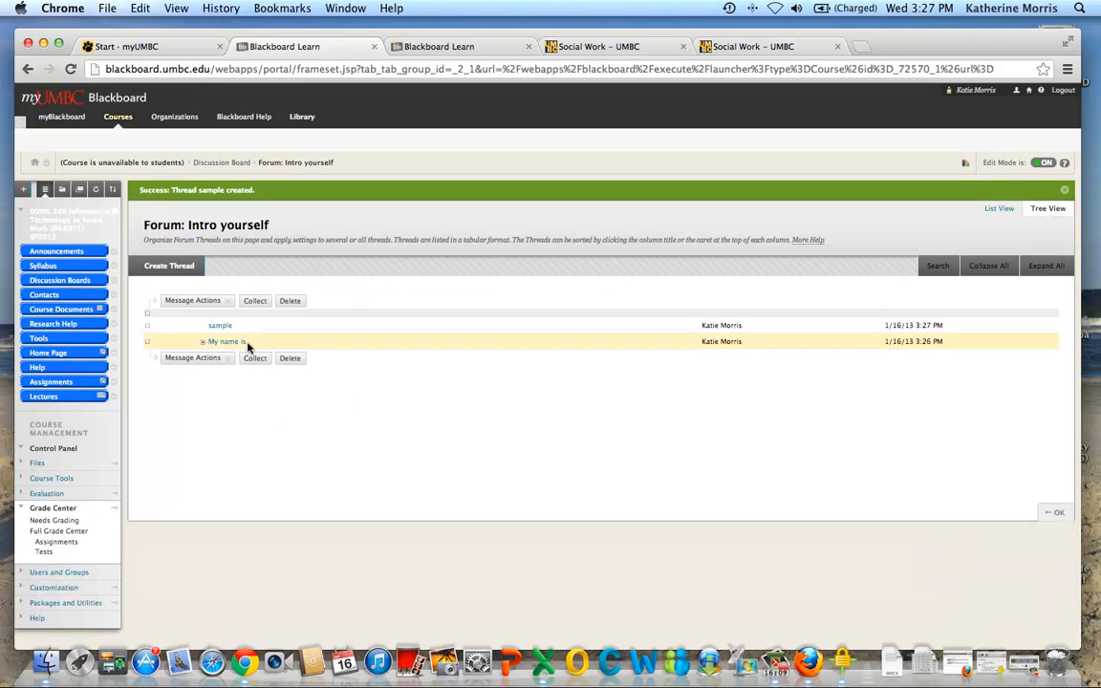
View the reply in the "My name is" thread, and move on to the following thread in the forum.
click(227, 342)
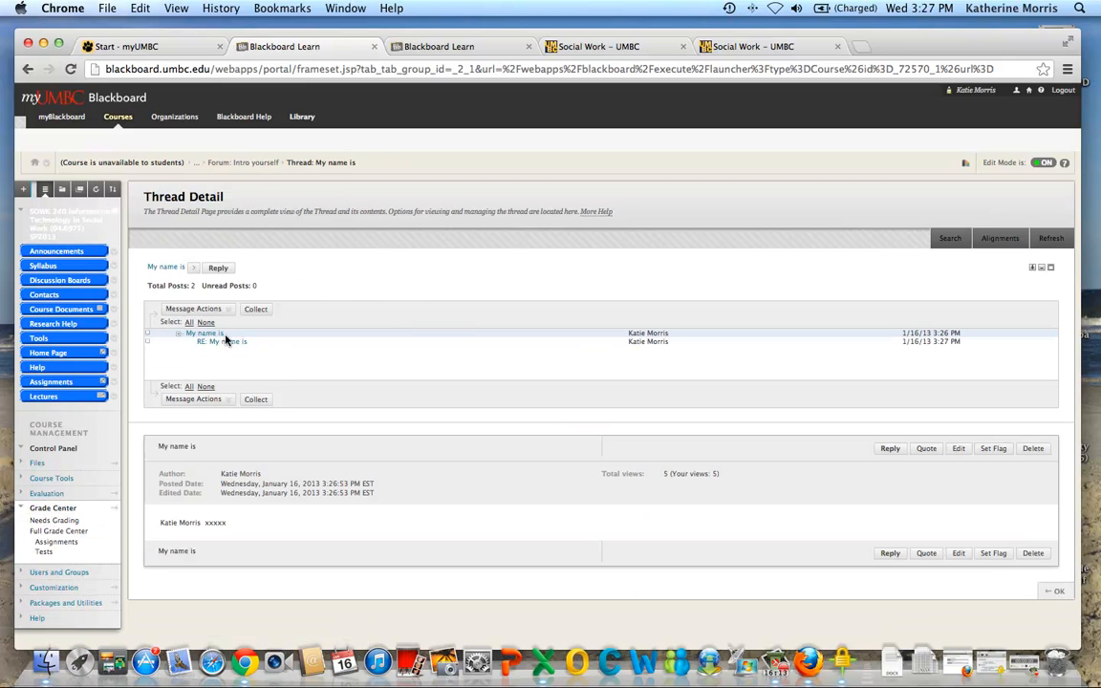
click(227, 343)
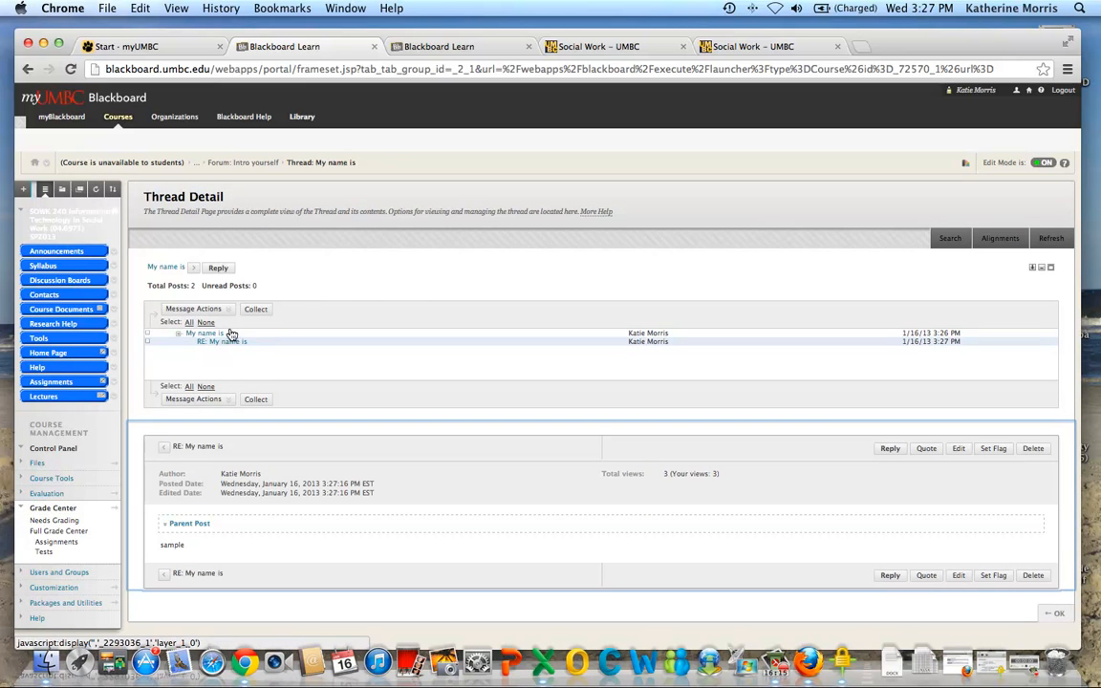
click(196, 271)
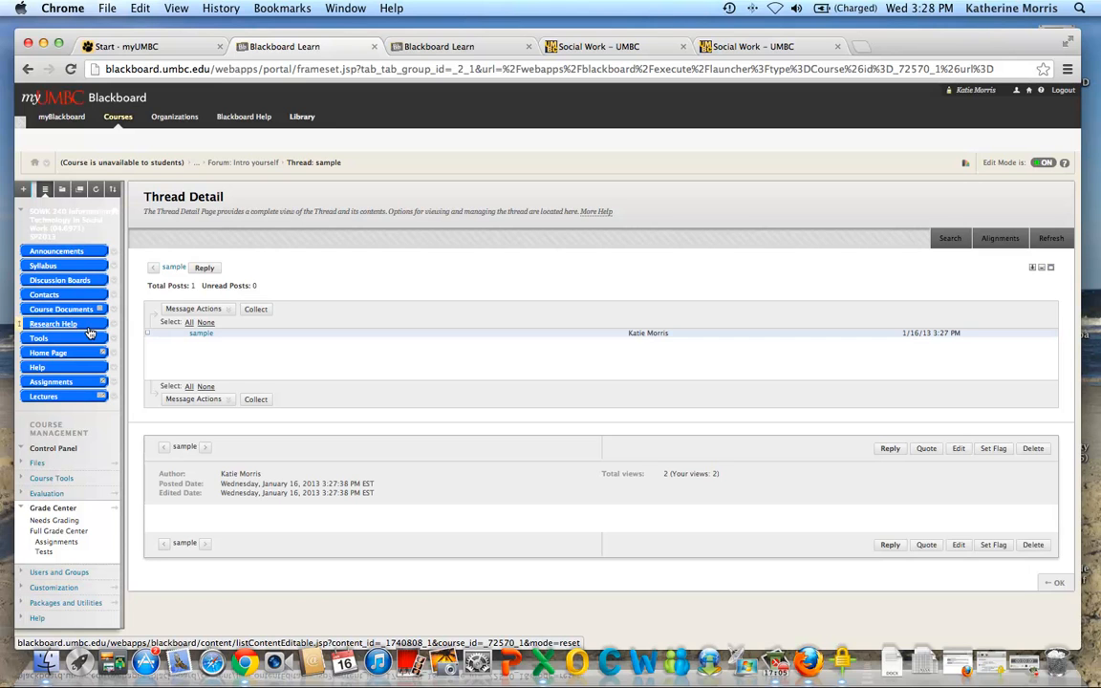
Look through the course tools, view the Send Email form for All Student Users, and cancel the message.
click(38, 340)
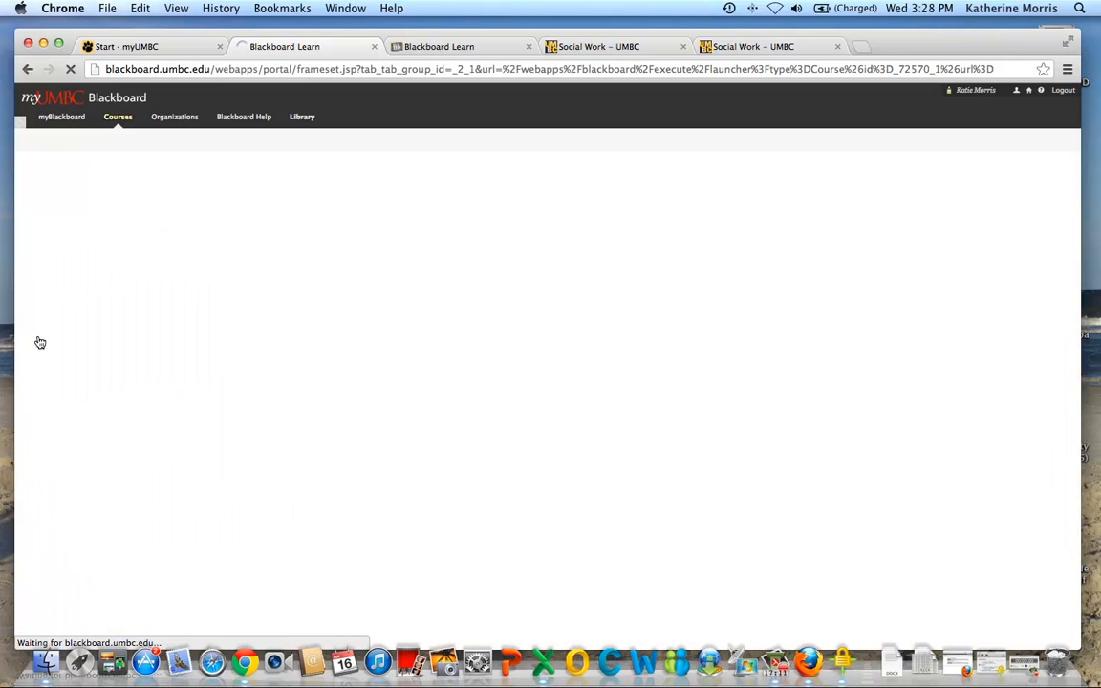
scroll(368, 434, down, 2)
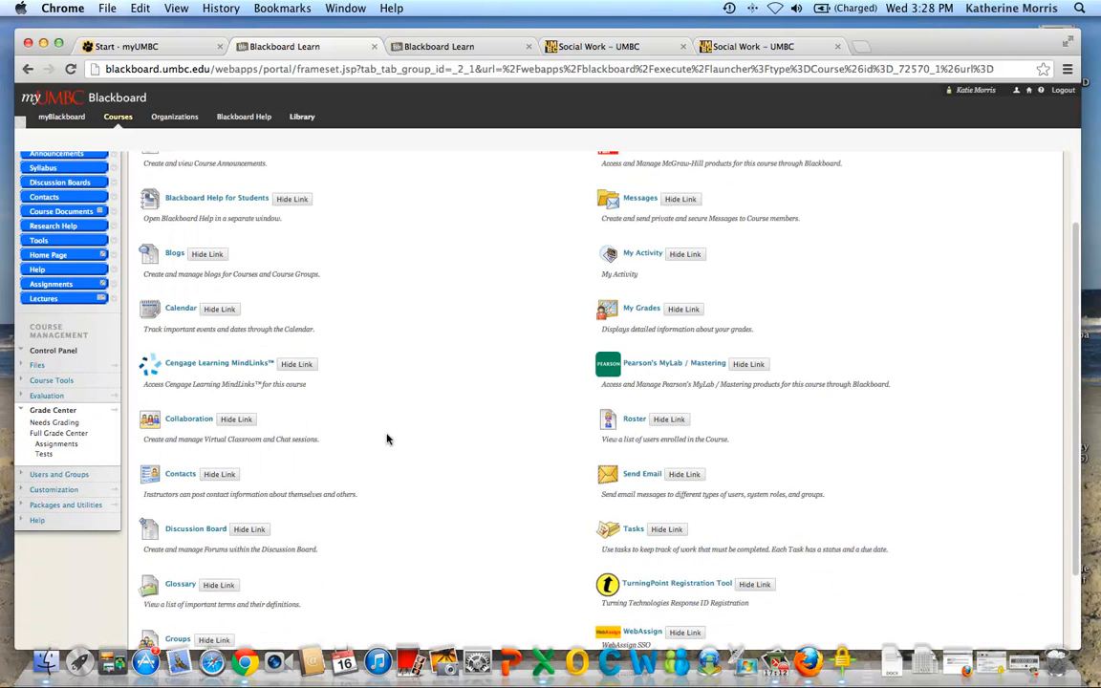
click(644, 476)
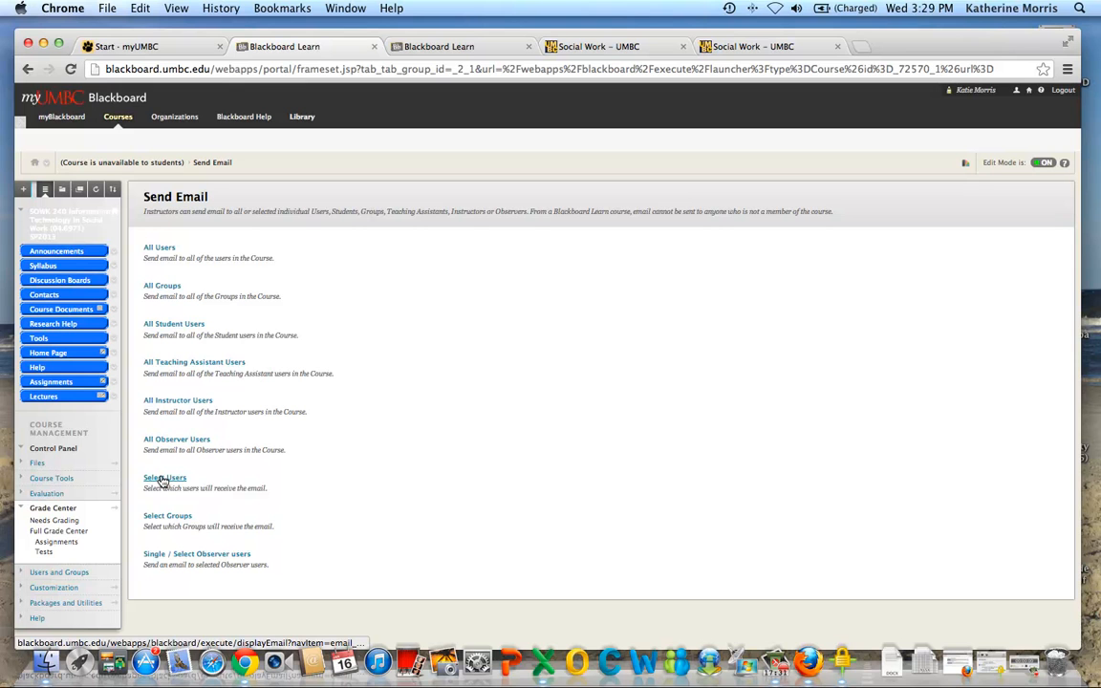
click(153, 325)
click(283, 325)
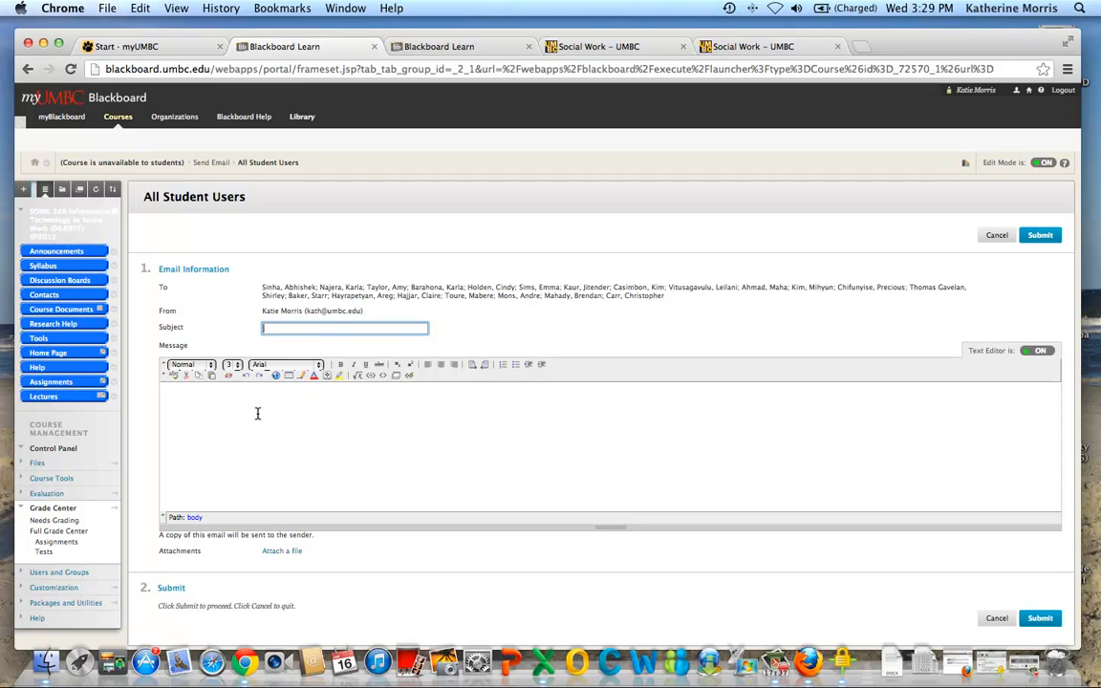
click(997, 619)
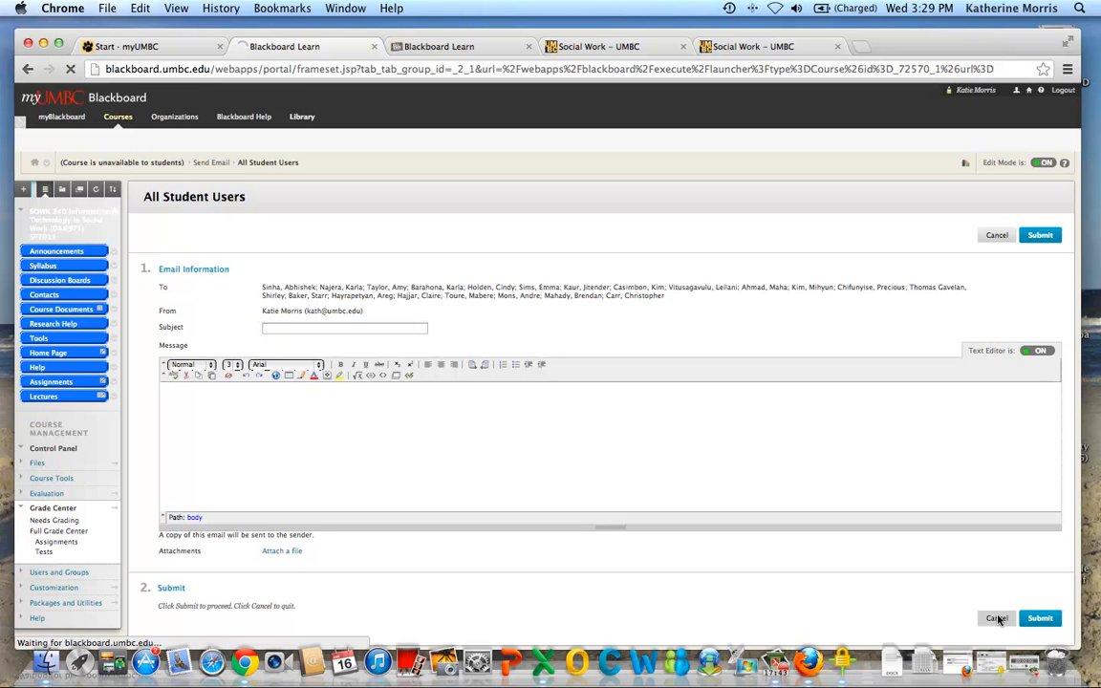